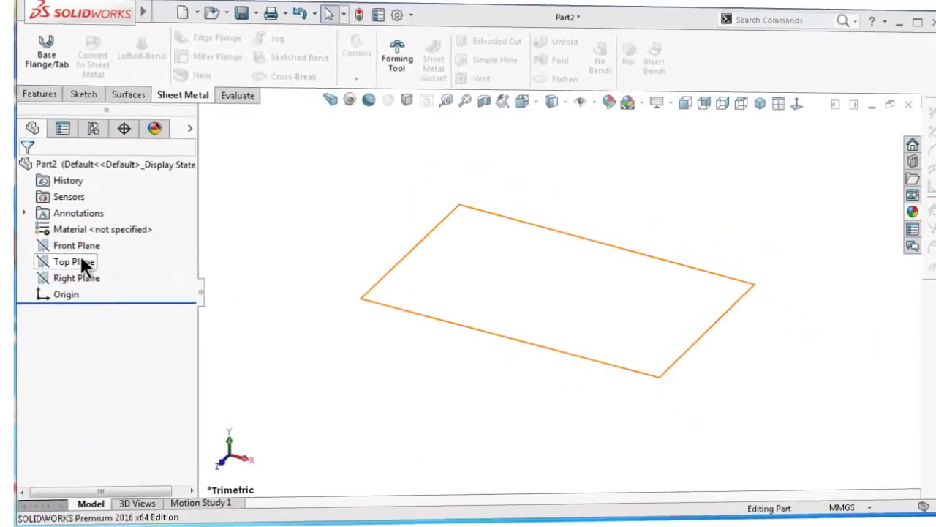
# - Start a sketch on the Top Plane and draw a centre rectangle from the origin
pyautogui.click(82, 261)
pyautogui.click(73, 237)
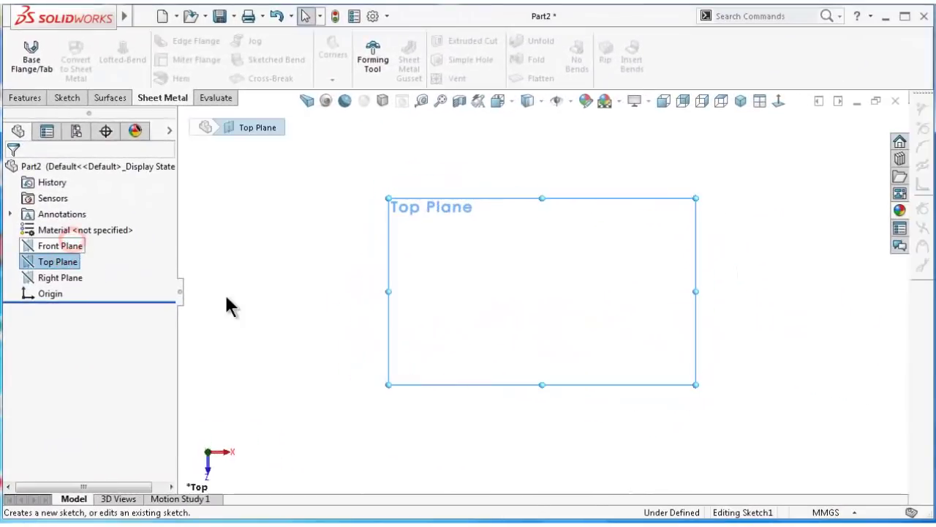
pyautogui.click(100, 60)
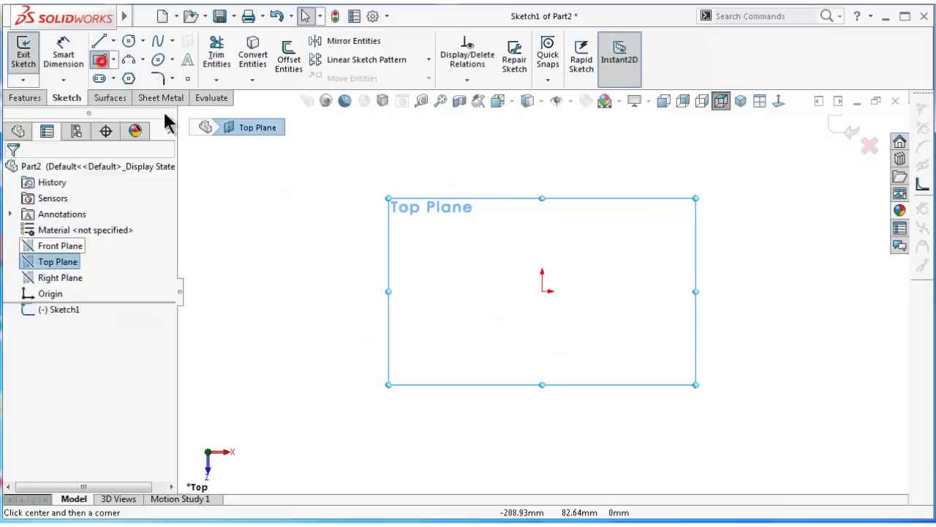
pyautogui.click(542, 291)
pyautogui.click(354, 170)
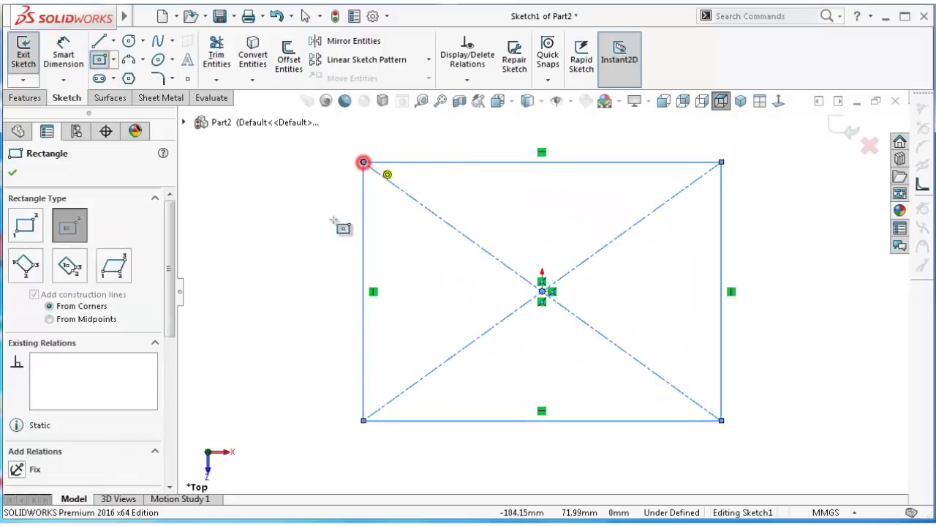
pyautogui.press('Escape')
# - Make the top and left edges equal and dimension the side to 175 mm
pyautogui.click(425, 161)
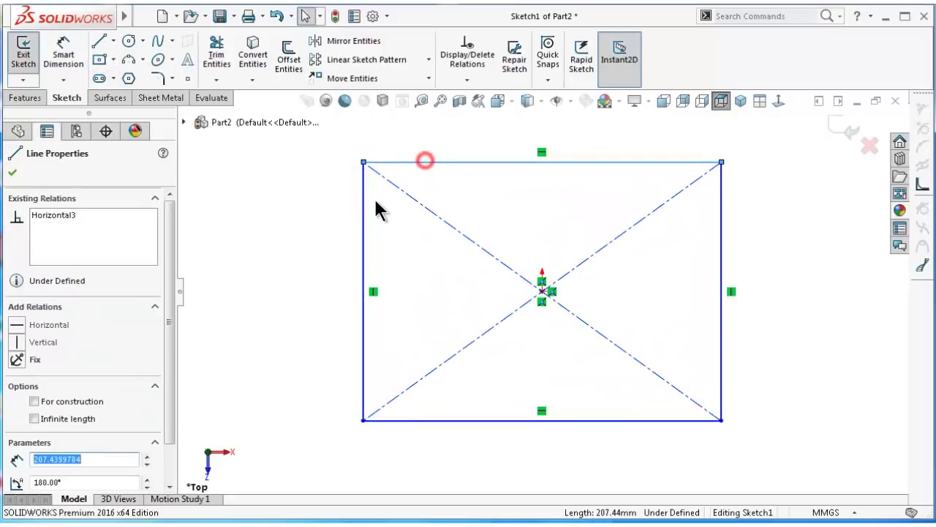
pyautogui.keyDown('ctrl'); pyautogui.click(364, 209); pyautogui.keyUp('ctrl')
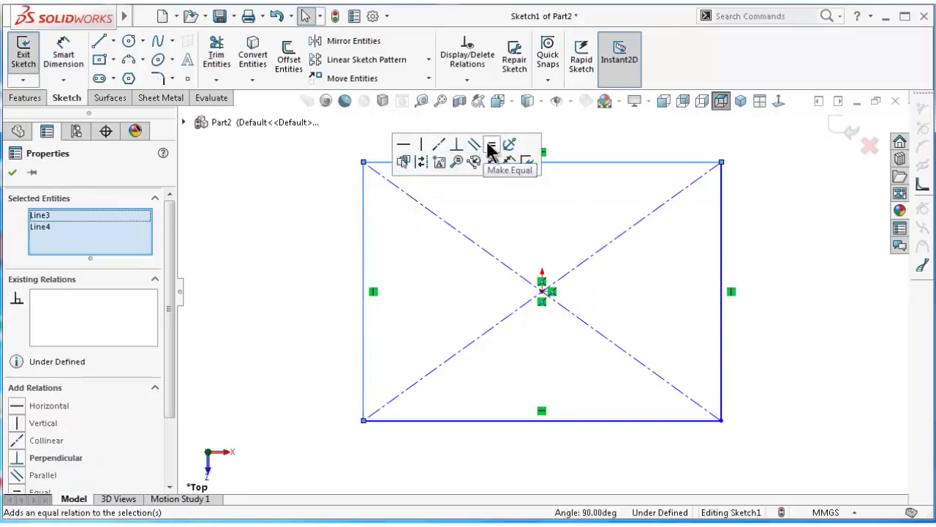
pyautogui.click(489, 143)
pyautogui.click(352, 263)
pyautogui.moveTo(341, 285); pyautogui.dragTo(342, 228, button='right')
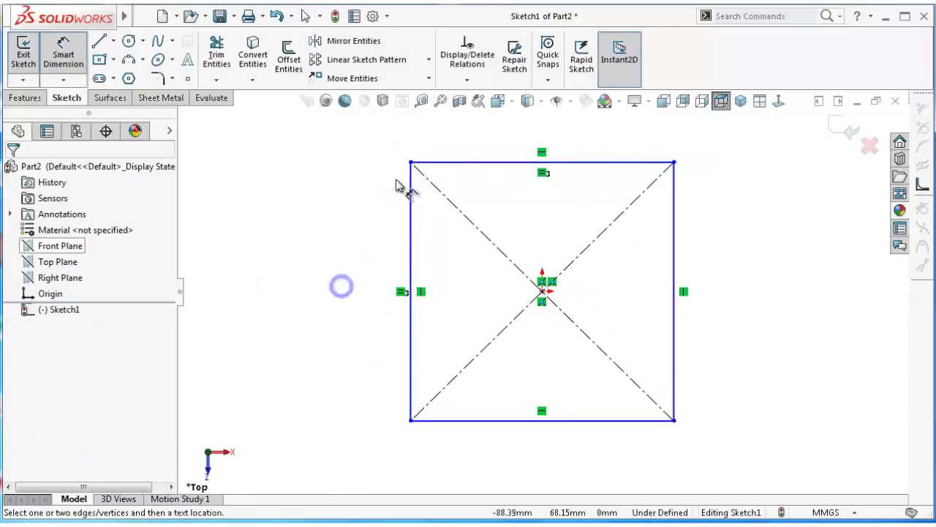
pyautogui.click(411, 192)
pyautogui.click(353, 191)
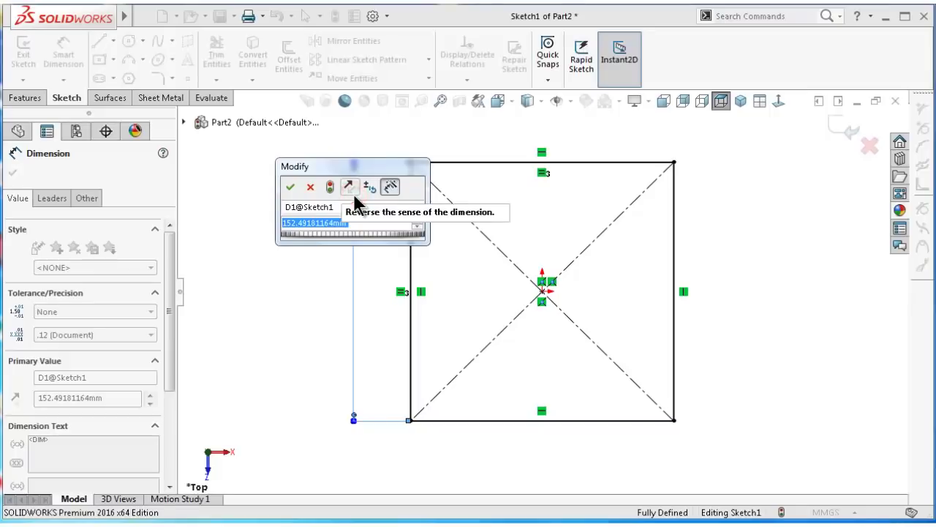
pyautogui.write('175')
pyautogui.press('Return')
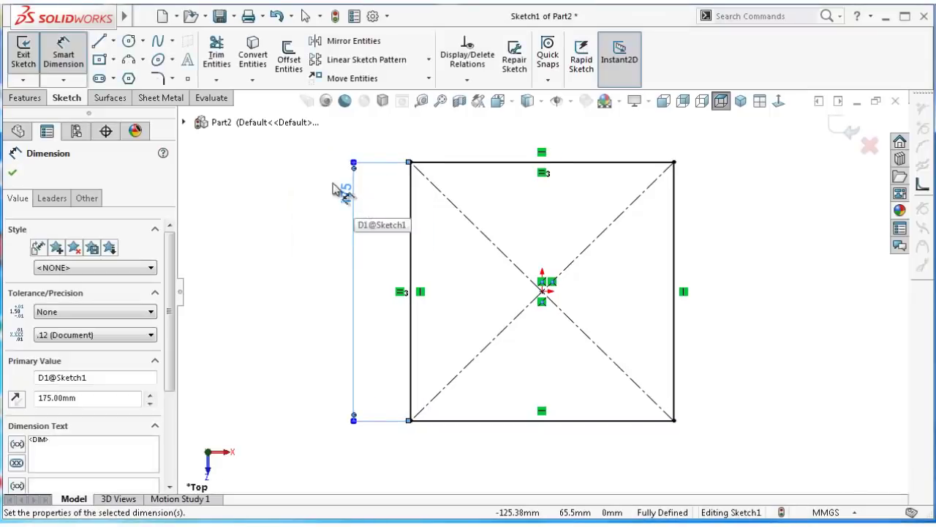
pyautogui.click(131, 42)
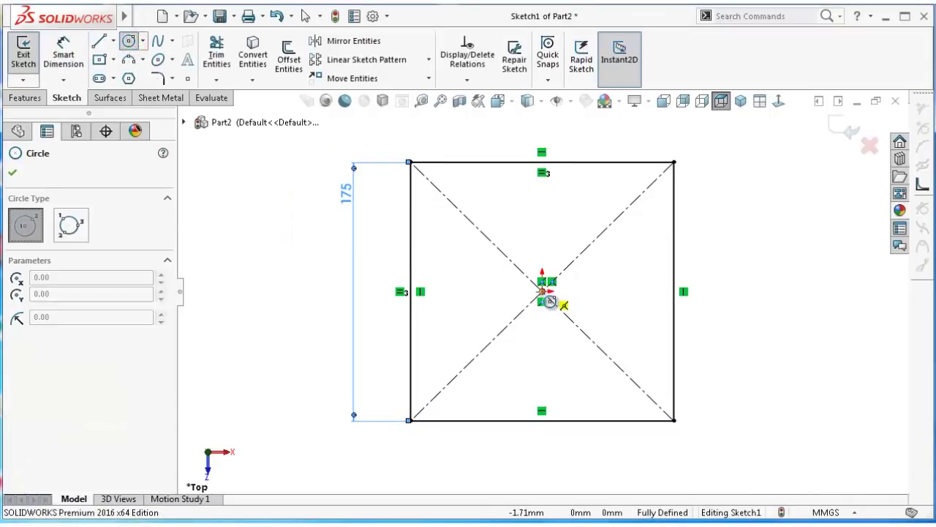
# - Draw a circle centred on the origin and dimension it to 150 mm diameter
pyautogui.click(542, 291)
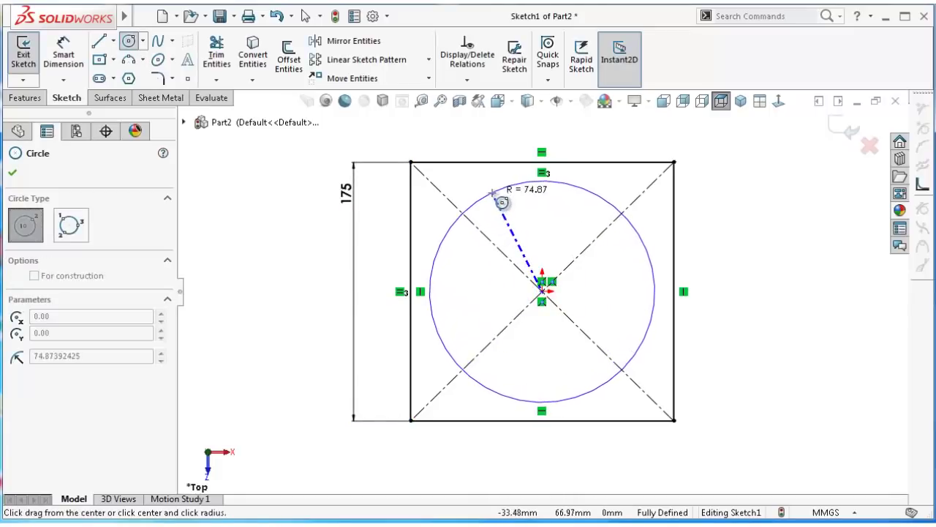
pyautogui.click(491, 192)
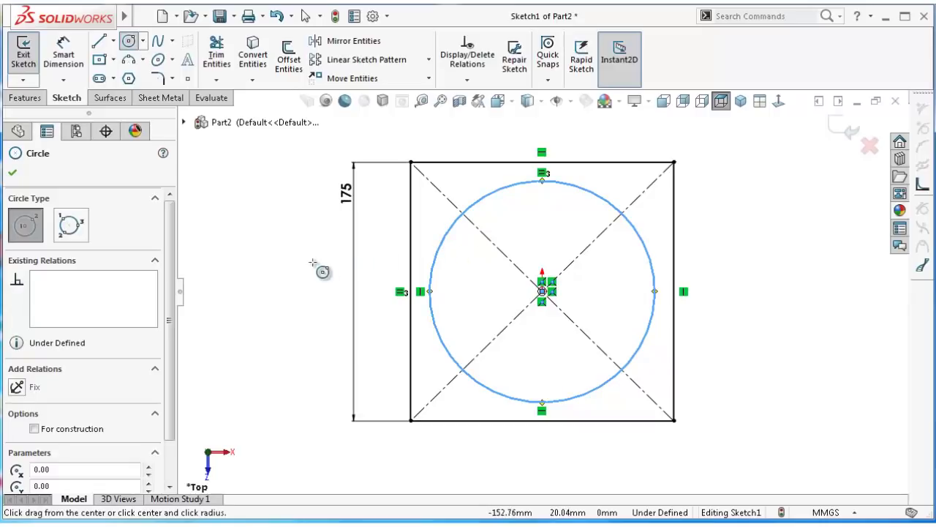
pyautogui.moveTo(312, 285); pyautogui.dragTo(312, 220, button='right')
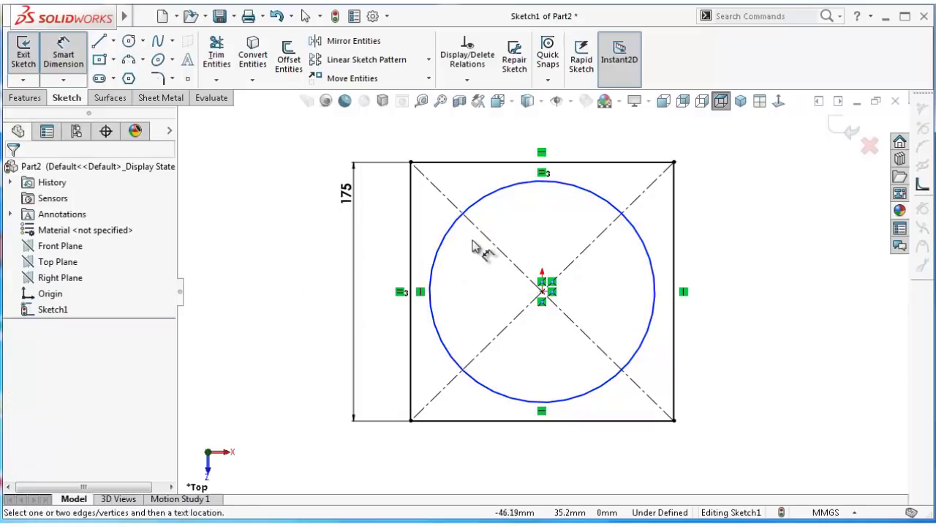
pyautogui.click(443, 236)
pyautogui.click(314, 242)
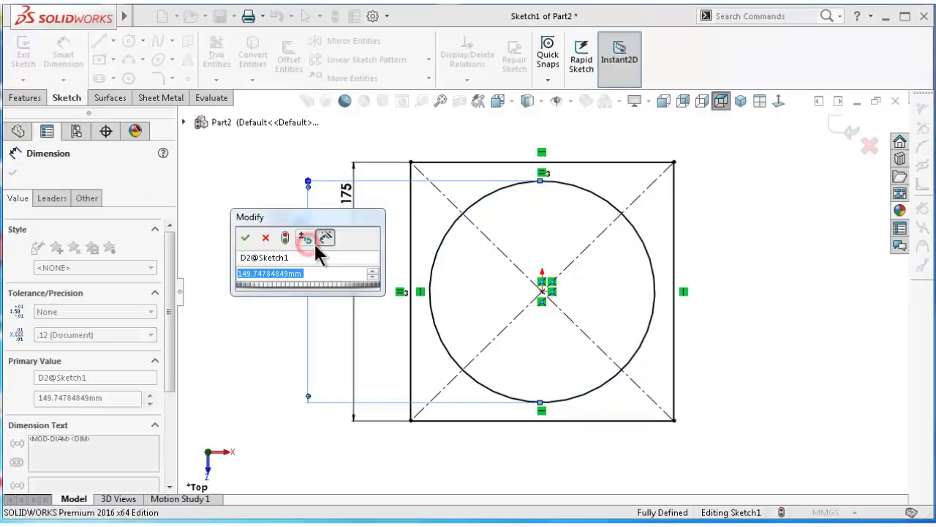
pyautogui.write('150')
pyautogui.press('Return')
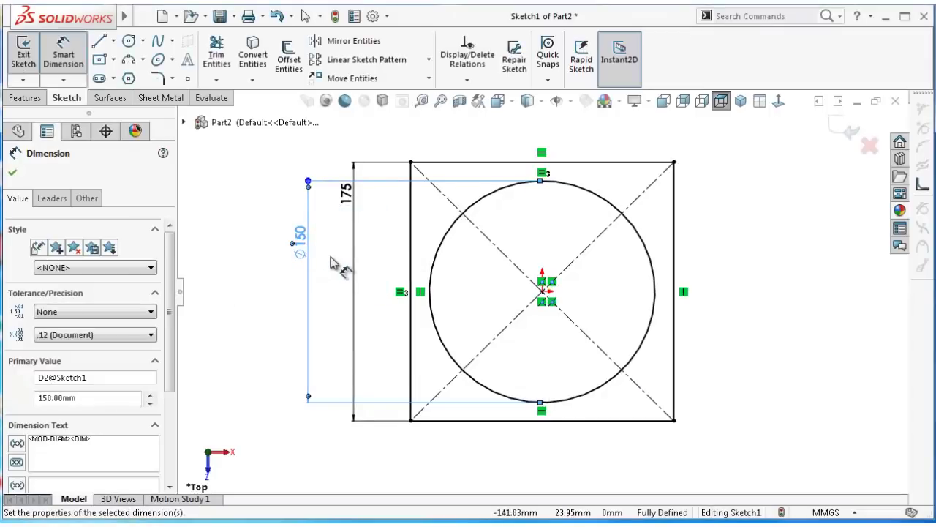
# - Draw a horizontal line between the circle's left and right quadrants through the centre
pyautogui.click(98, 41)
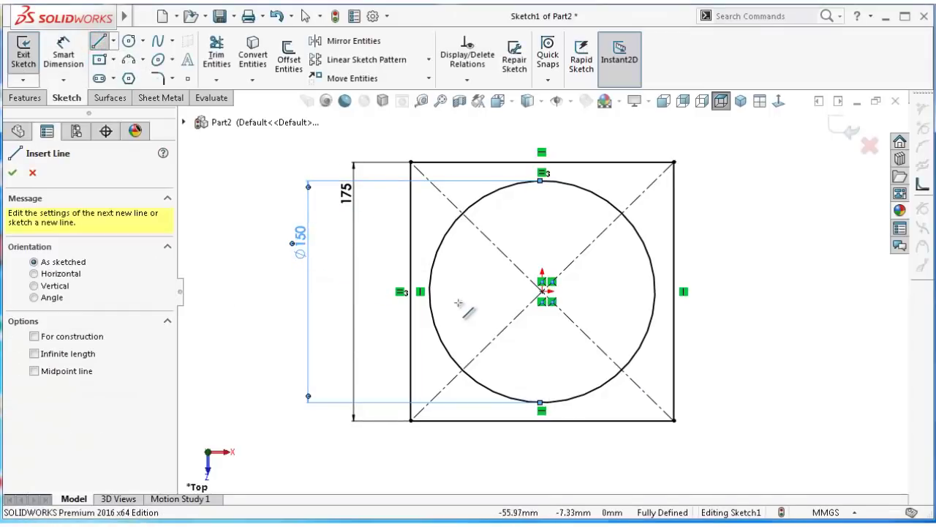
pyautogui.click(431, 292)
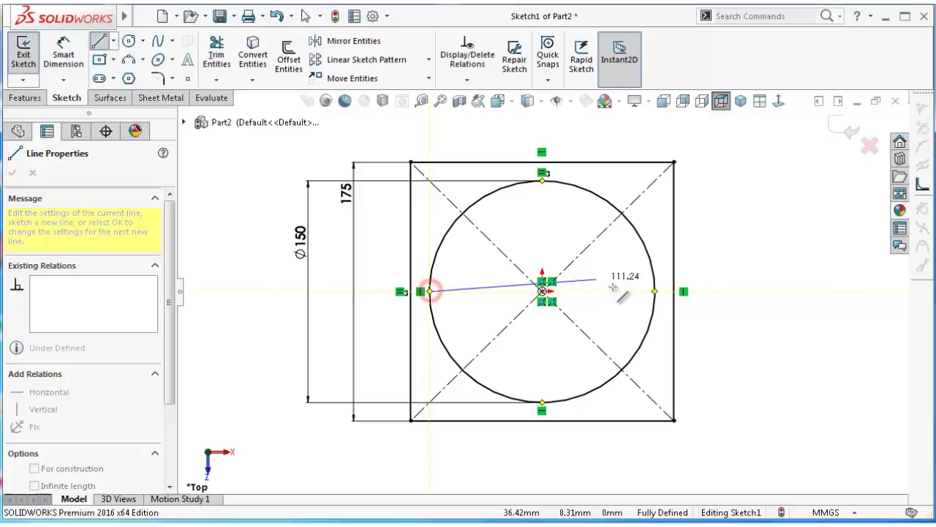
pyautogui.click(656, 291)
pyautogui.doubleClick(759, 329)
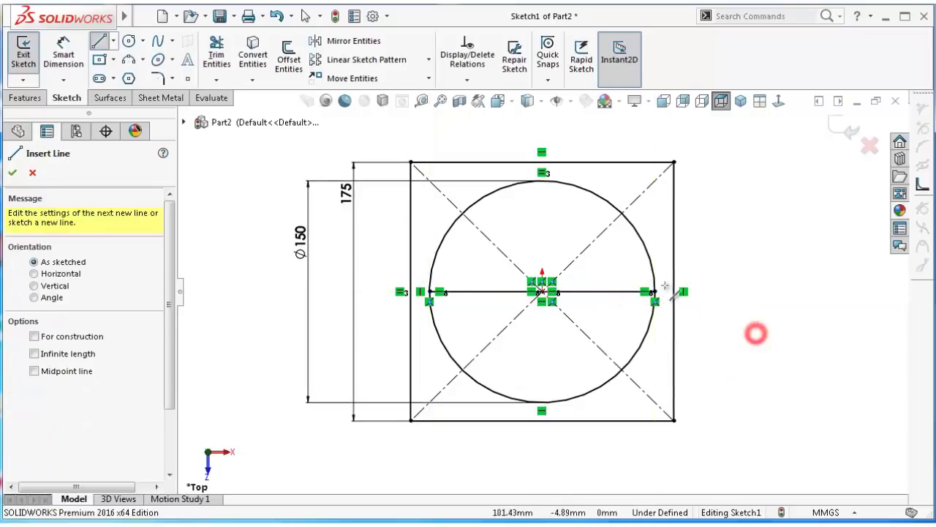
pyautogui.scroll(2, 670, 278)
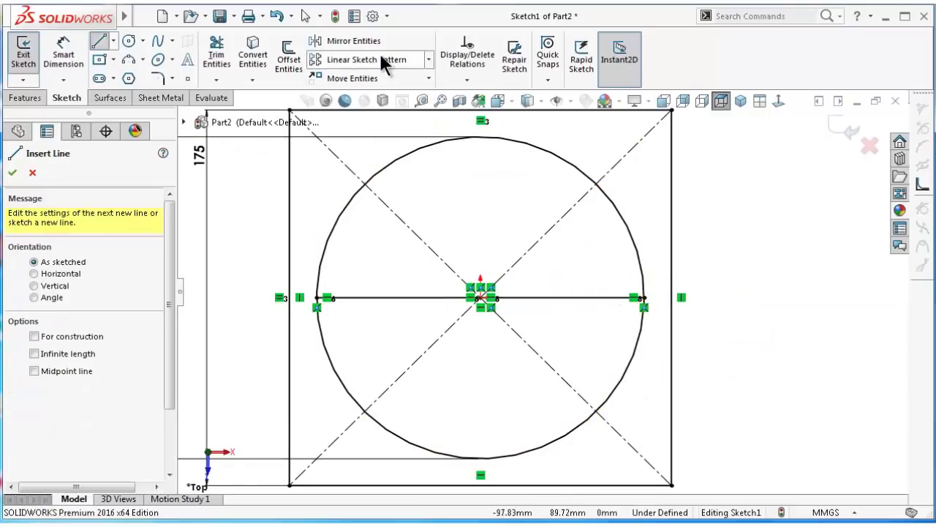
pyautogui.click(428, 59)
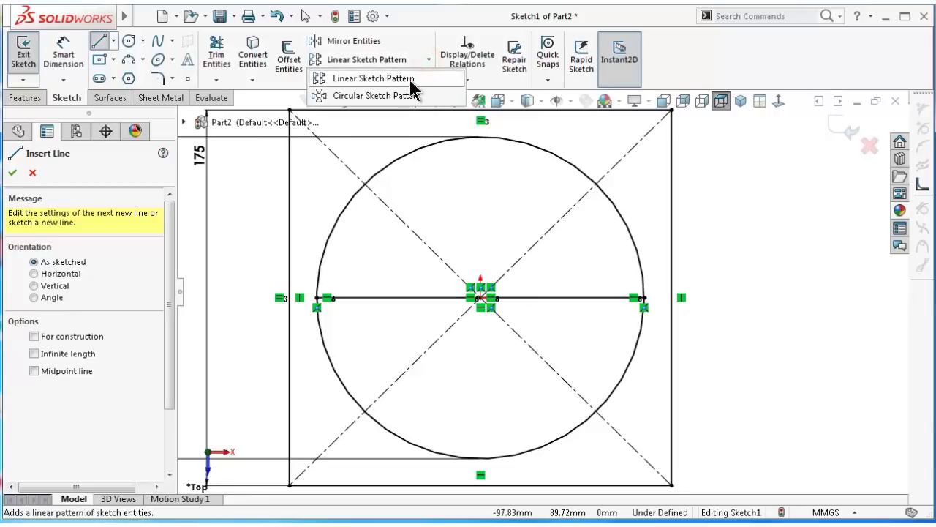
pyautogui.click(410, 79)
# - Linear-pattern the horizontal line into 7 upward instances, with 1 instance in Direction 1
pyautogui.click(539, 298)
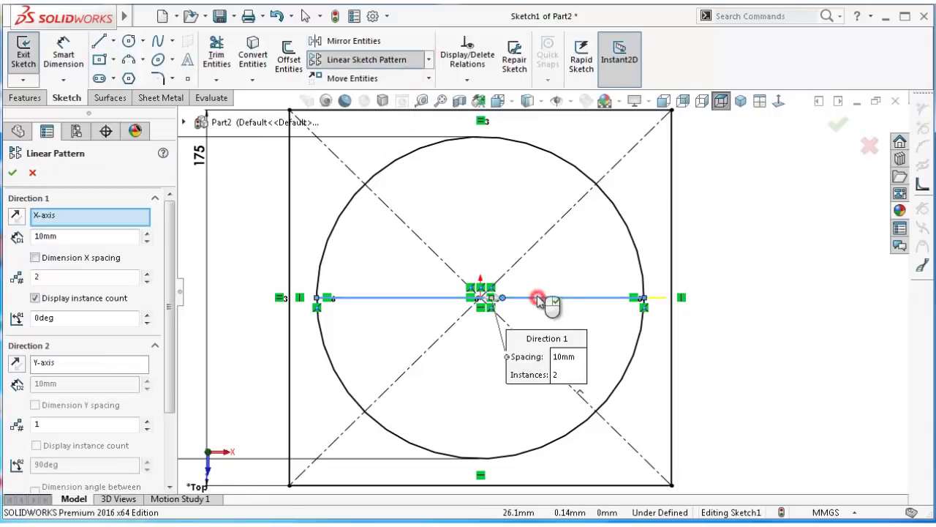
pyautogui.moveTo(170, 285); pyautogui.dragTo(168, 321)
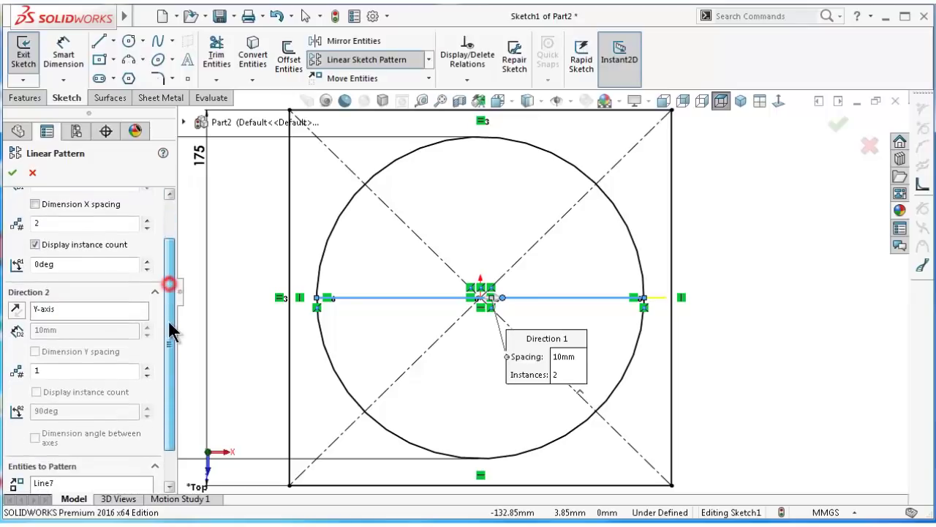
pyautogui.moveTo(168, 271); pyautogui.dragTo(175, 237)
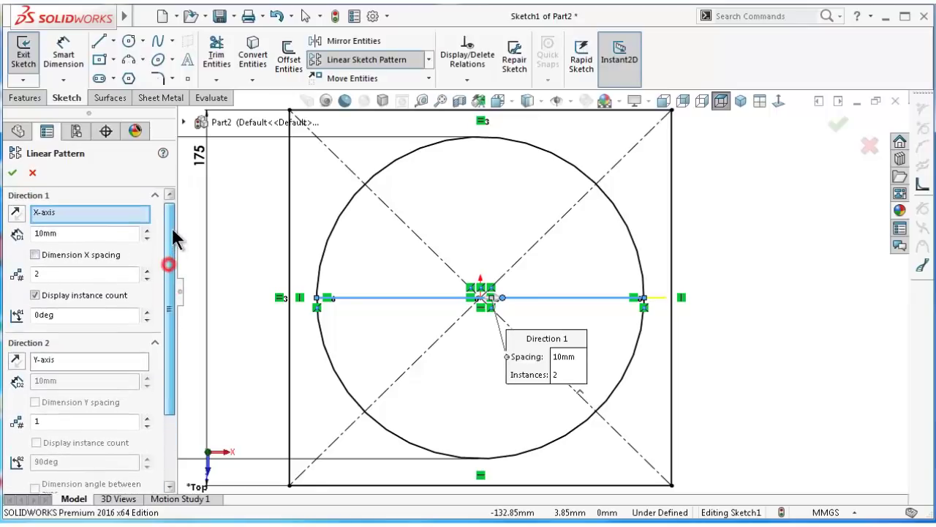
pyautogui.click(147, 280)
pyautogui.moveTo(167, 322); pyautogui.dragTo(167, 357)
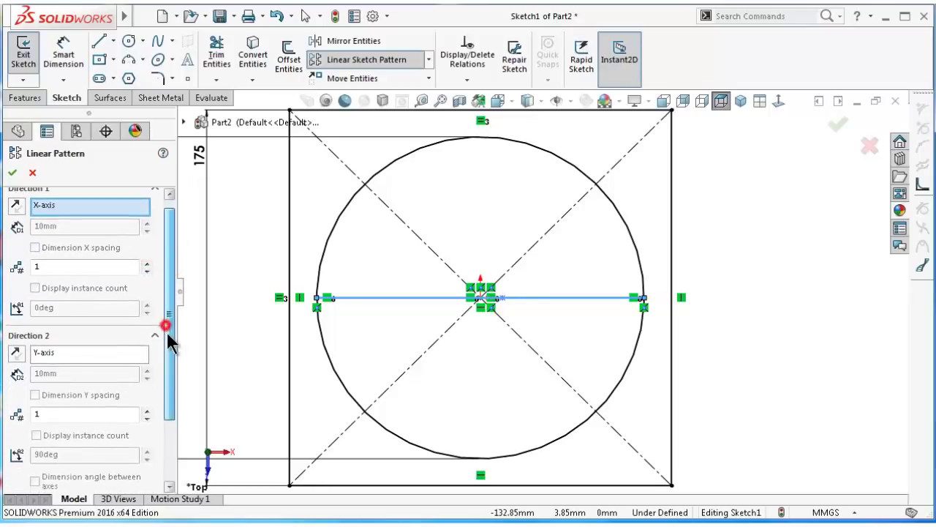
pyautogui.click(147, 375)
pyautogui.click(147, 374)
pyautogui.click(147, 375)
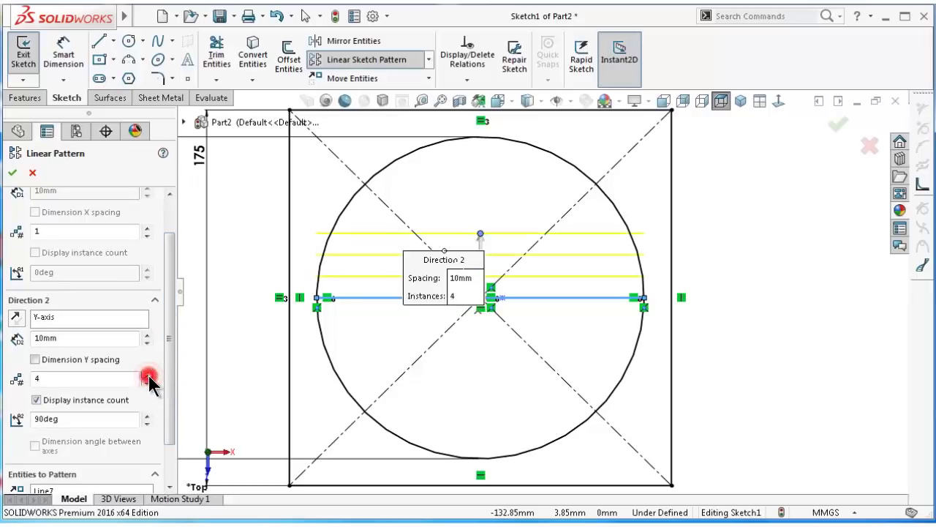
pyautogui.click(147, 374)
pyautogui.click(147, 374)
pyautogui.click(147, 375)
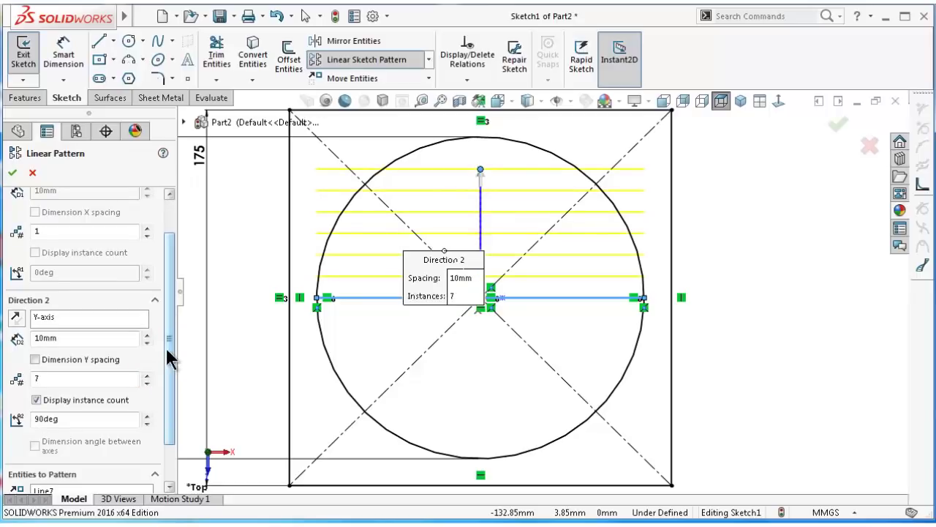
pyautogui.click(13, 172)
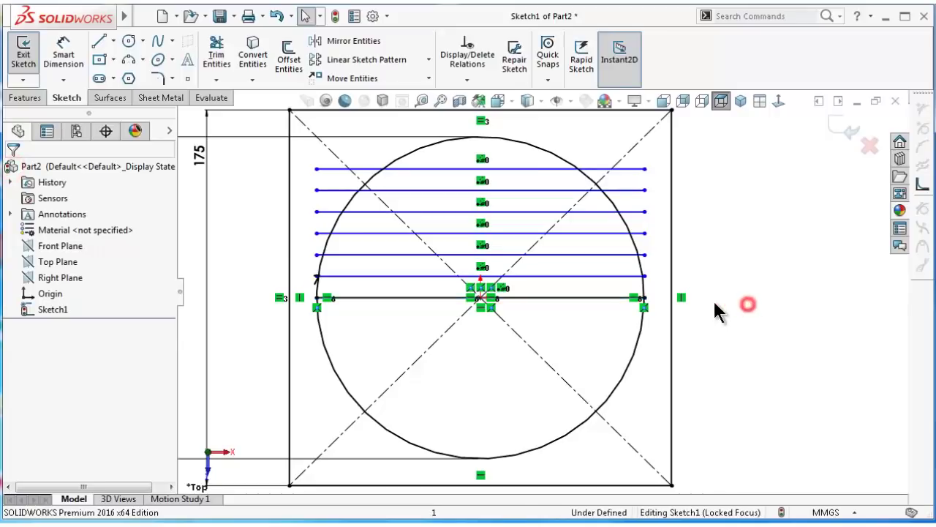
# - Dimension the gap between the centre line and the next line up as 10 mm
pyautogui.moveTo(751, 332); pyautogui.dragTo(759, 267, button='right')
pyautogui.click(626, 297)
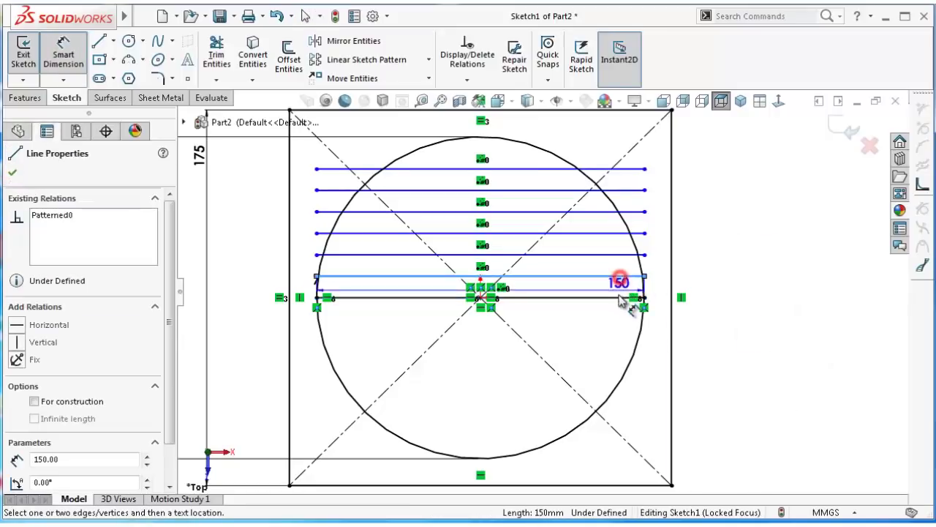
pyautogui.click(616, 299)
pyautogui.click(721, 290)
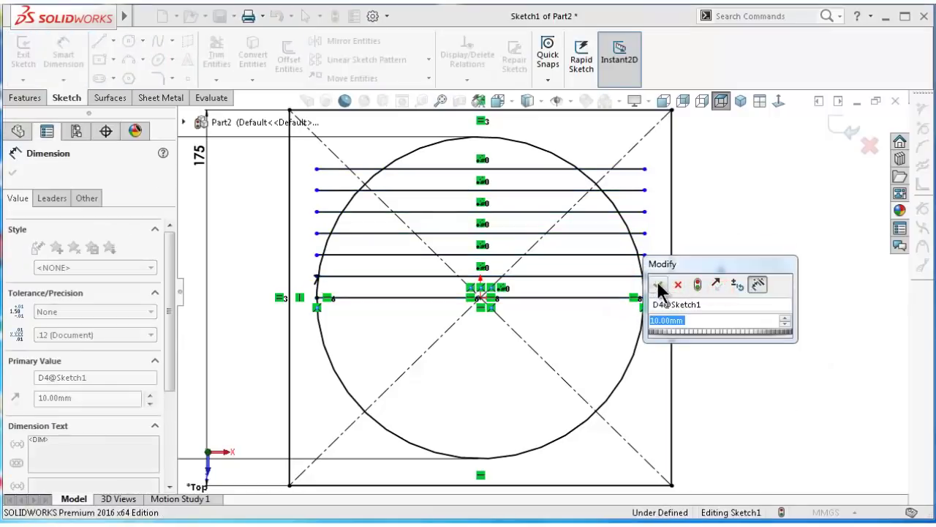
pyautogui.click(656, 282)
pyautogui.click(779, 230)
# - Mirror the six upper grille lines about the centre horizontal line
pyautogui.click(370, 41)
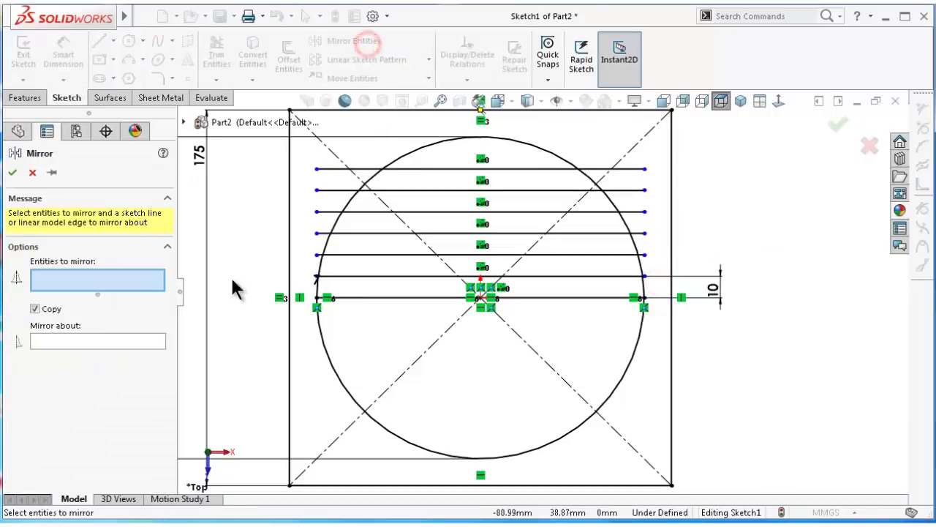
pyautogui.click(360, 276)
pyautogui.click(366, 254)
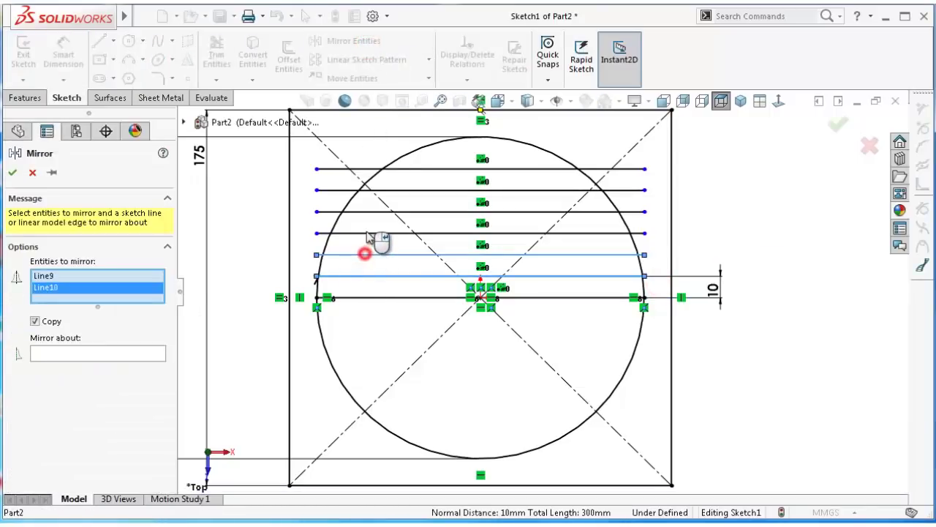
pyautogui.click(366, 233)
pyautogui.click(371, 211)
pyautogui.click(396, 190)
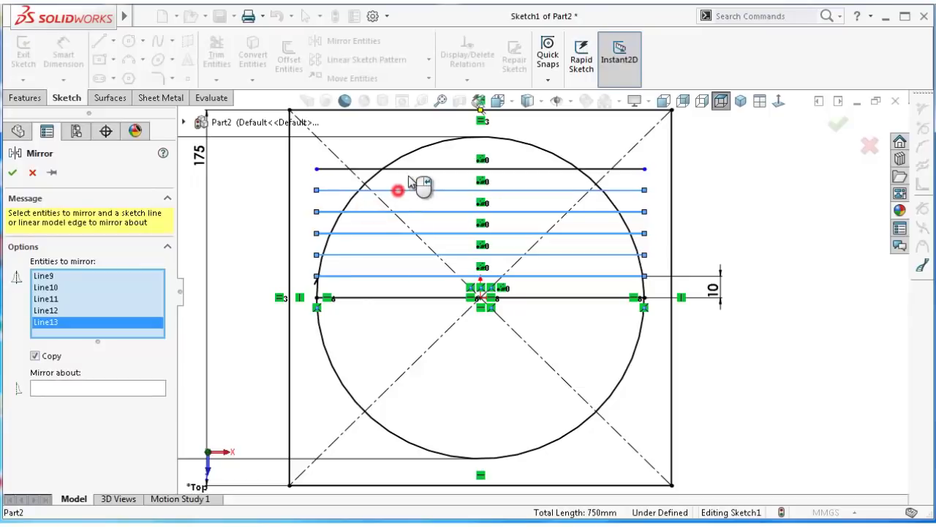
pyautogui.click(411, 169)
pyautogui.rightClick(410, 169)
pyautogui.click(399, 298)
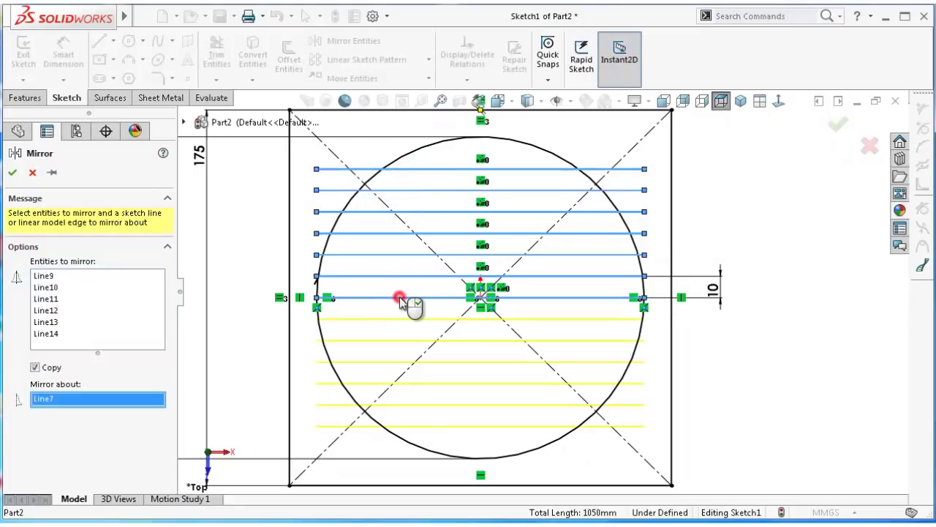
pyautogui.rightClick(400, 300)
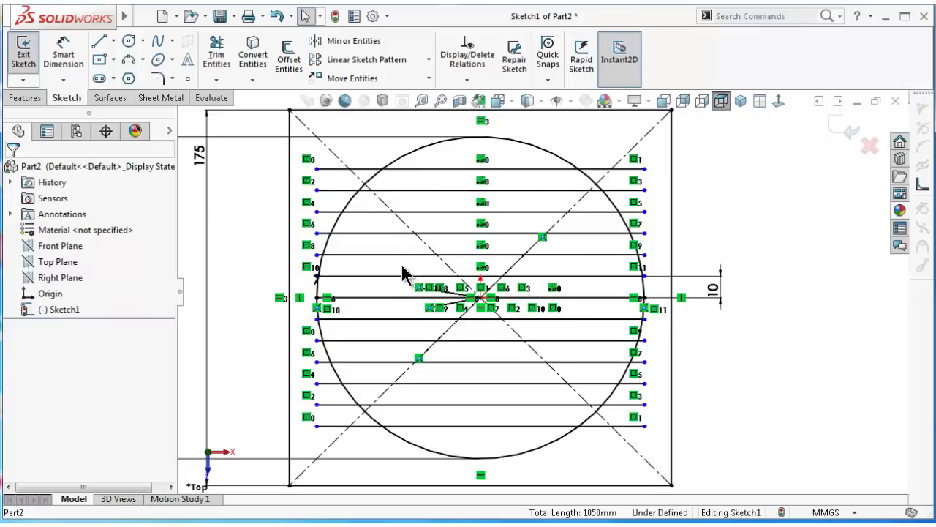
# - Draw the upper-right to lower-left diagonal line and delete the stray extra segment
pyautogui.click(100, 43)
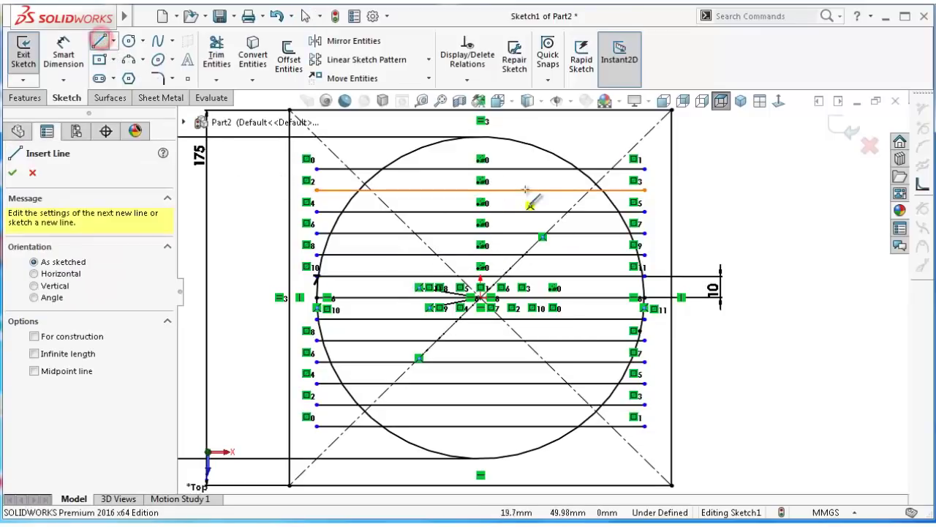
pyautogui.click(602, 192)
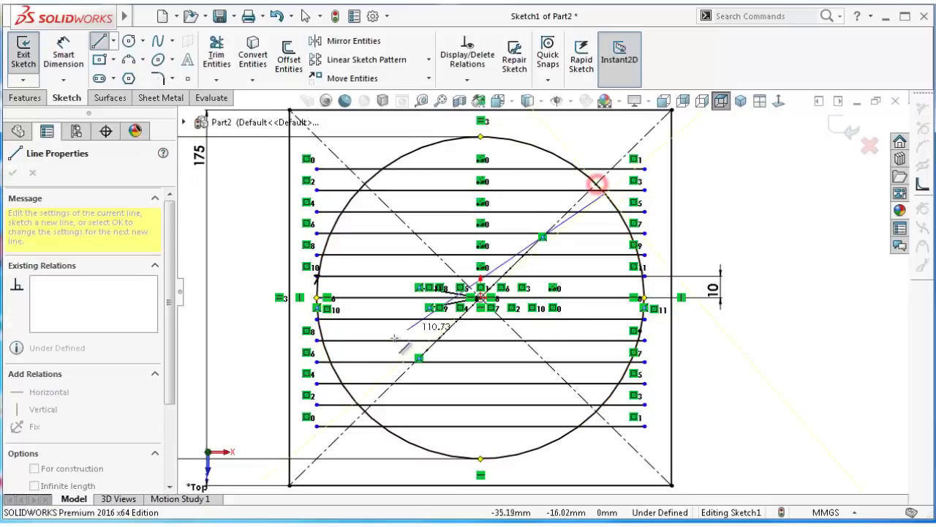
pyautogui.click(365, 412)
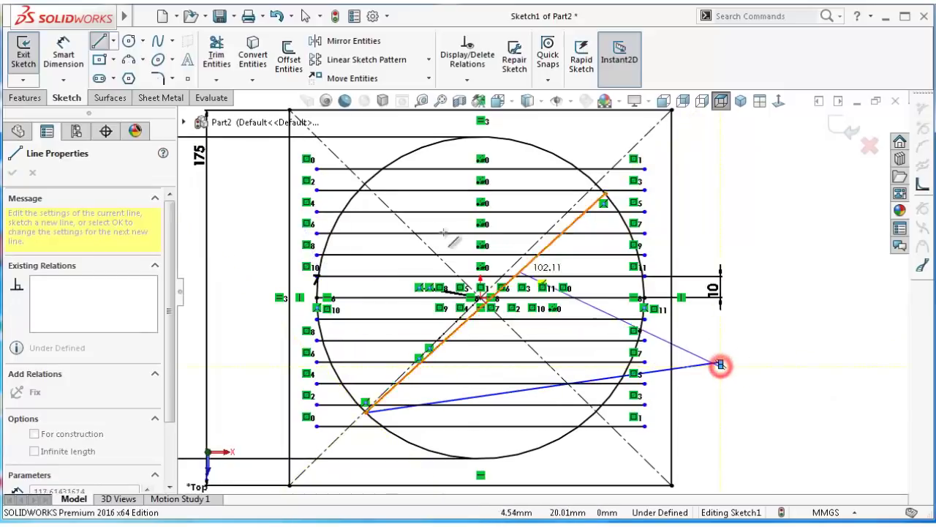
pyautogui.click(721, 363)
pyautogui.press('Escape')
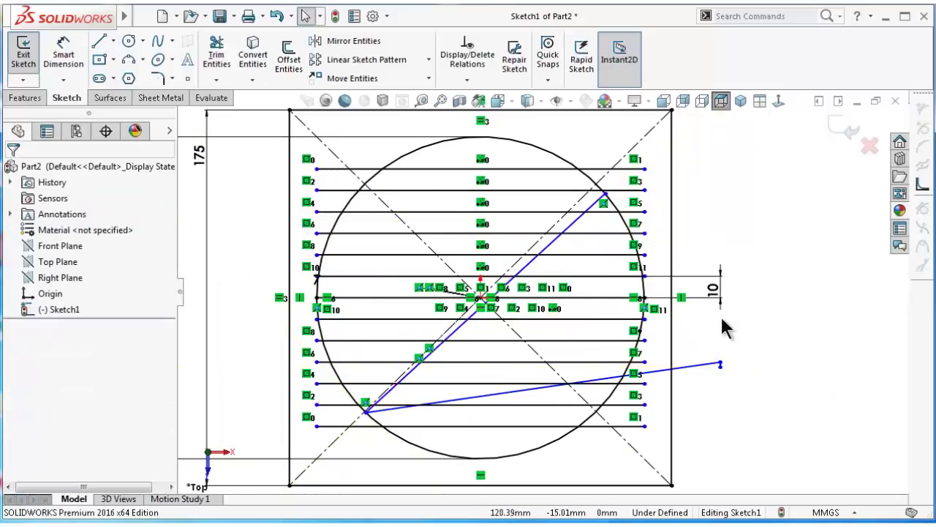
pyautogui.click(699, 367)
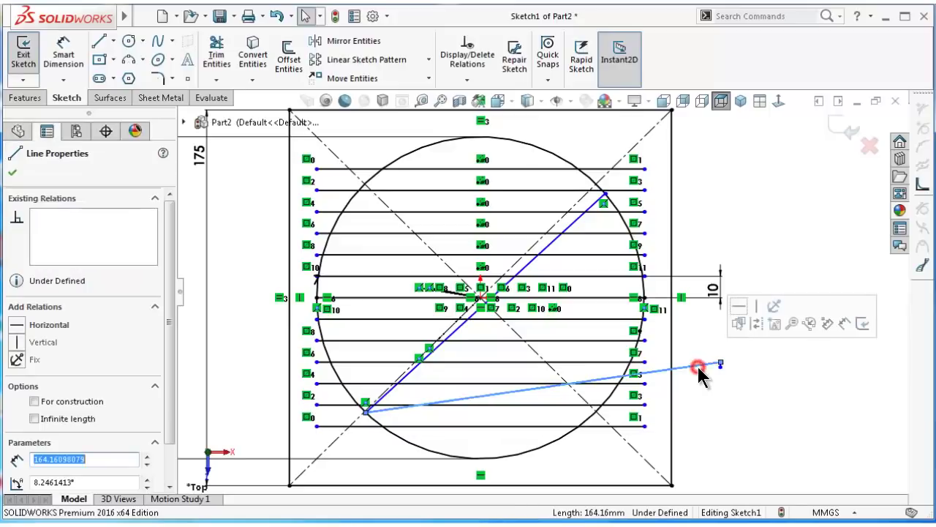
pyautogui.press('Delete')
pyautogui.press('Delete')
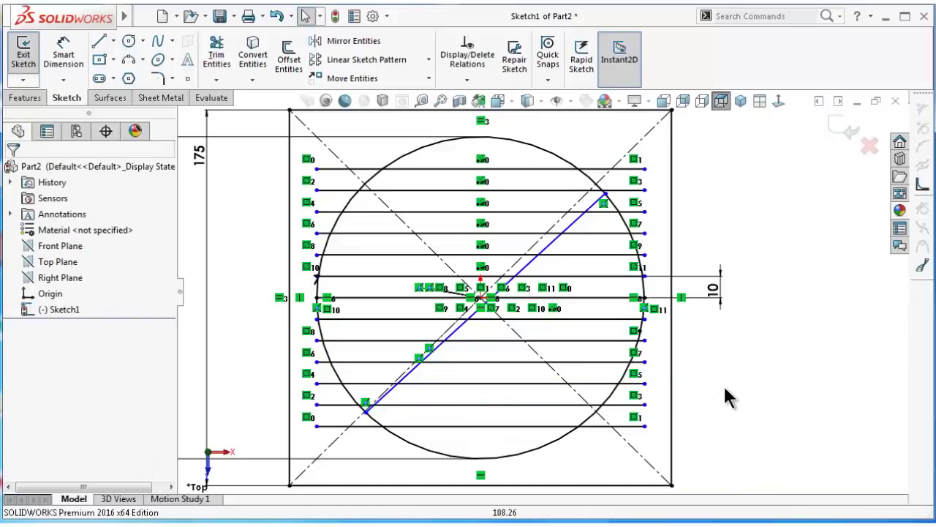
# - Draw the second diagonal from the upper-left to the lower-right circle crossing
pyautogui.click(100, 42)
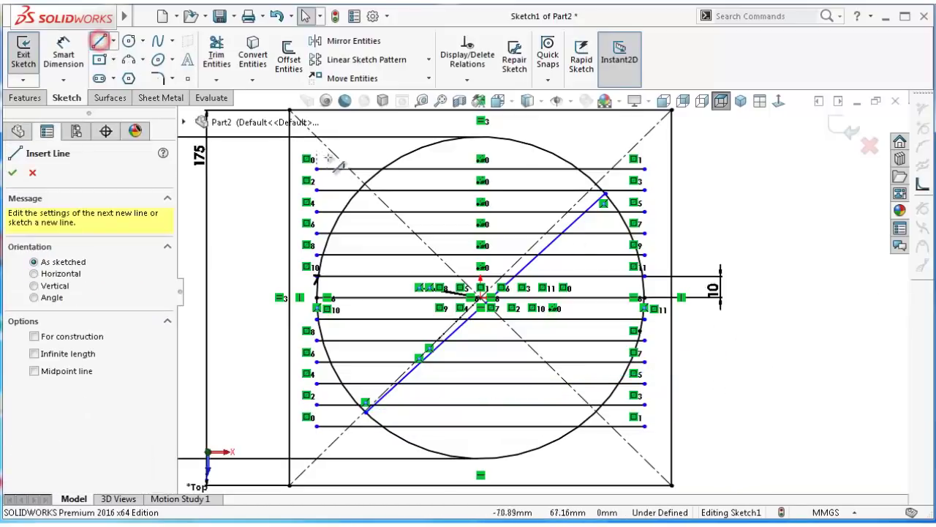
pyautogui.click(364, 183)
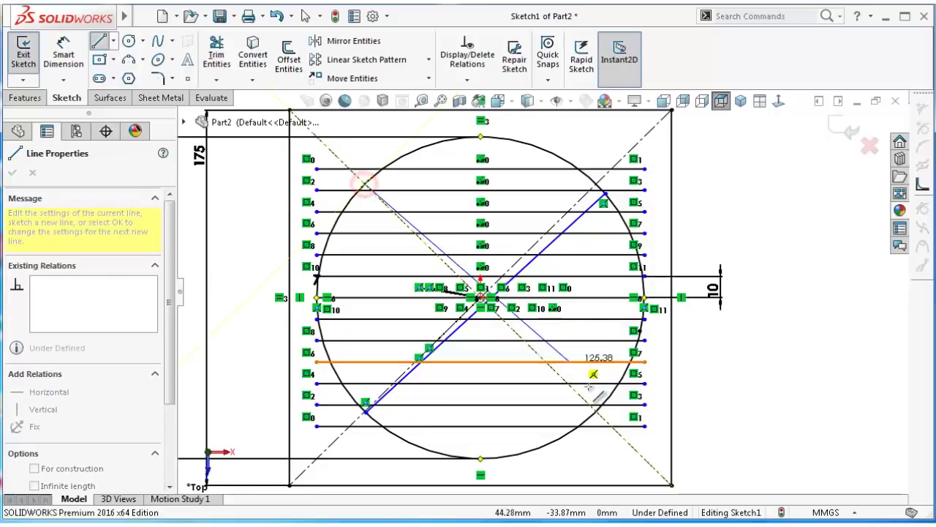
pyautogui.click(596, 408)
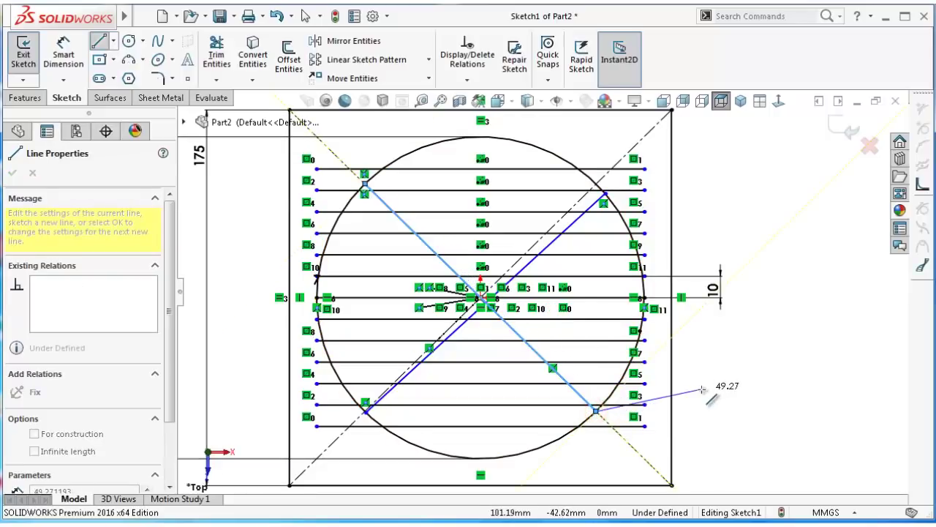
pyautogui.press('Escape')
# - Make the lower-left to upper-right diagonal collinear with the dashed diagonal
pyautogui.scroll(-3, 537, 306)
pyautogui.scroll(-1, 537, 306)
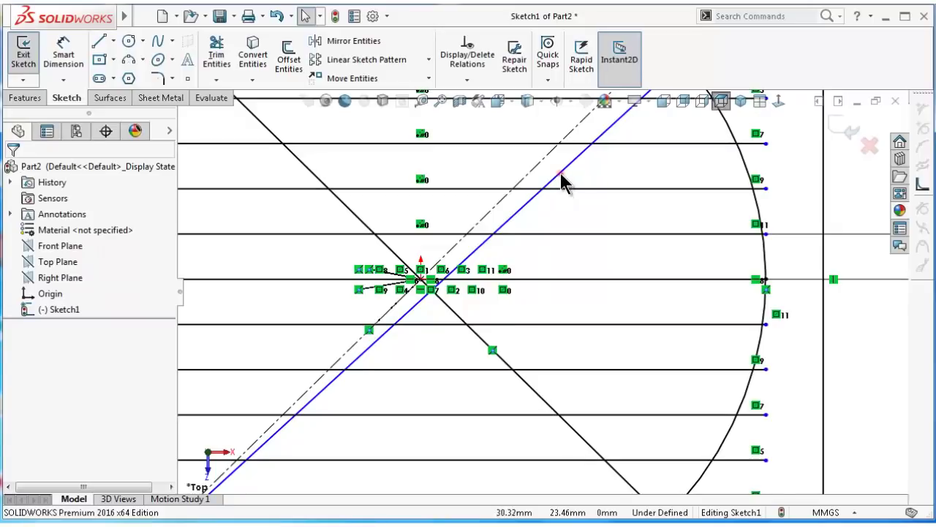
pyautogui.click(560, 179)
pyautogui.keyDown('ctrl'); pyautogui.click(534, 163); pyautogui.keyUp('ctrl')
pyautogui.click(622, 95)
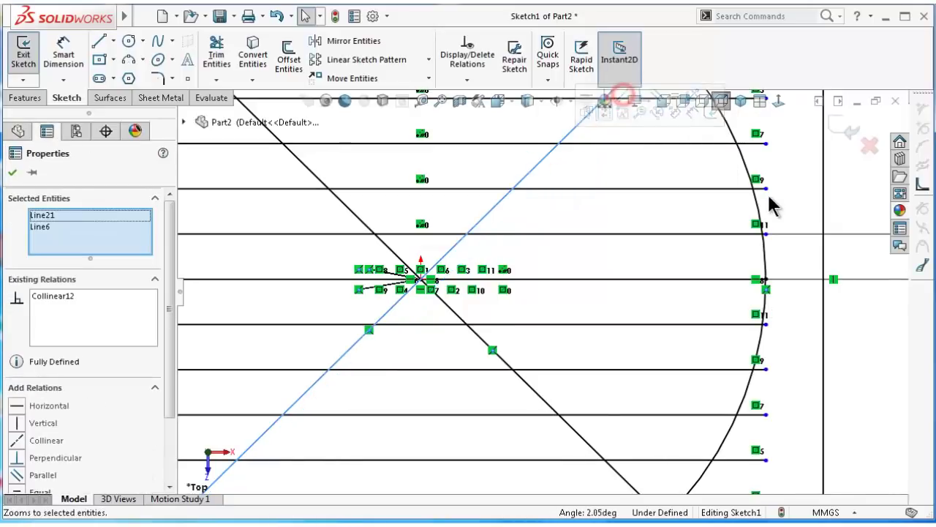
pyautogui.scroll(2, 795, 204)
pyautogui.click(795, 202)
pyautogui.scroll(-3, 647, 135)
# - Draw a small circle centred on the origin with its edge touching the line above
pyautogui.click(128, 40)
pyautogui.click(479, 289)
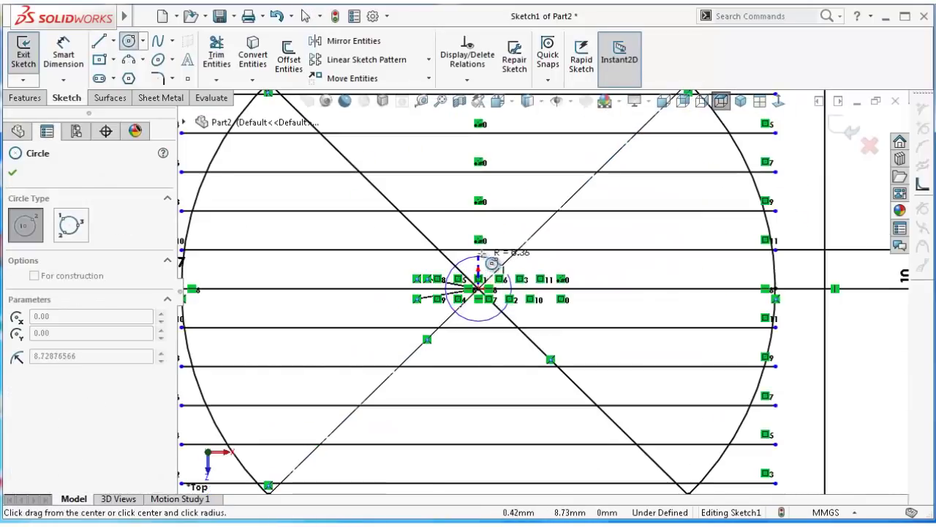
pyautogui.click(487, 251)
pyautogui.press('Escape')
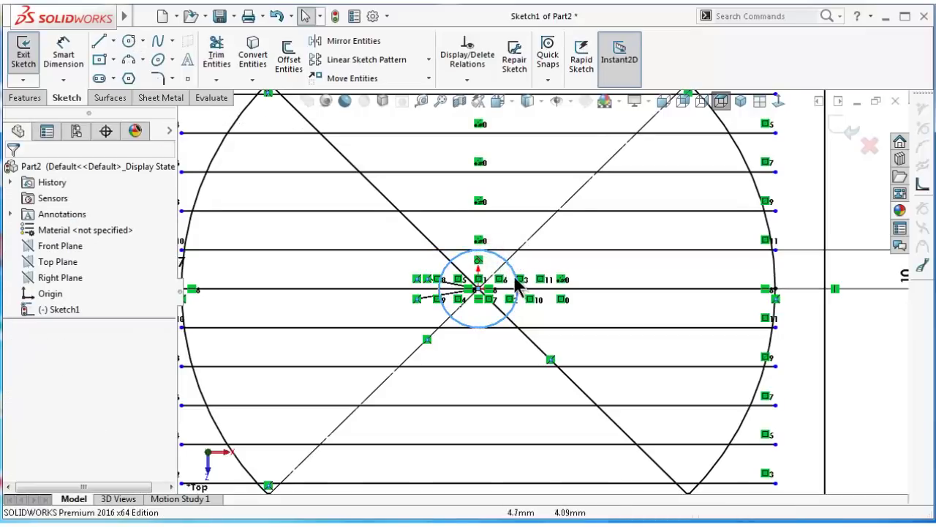
pyautogui.scroll(1, 516, 282)
pyautogui.scroll(1, 801, 351)
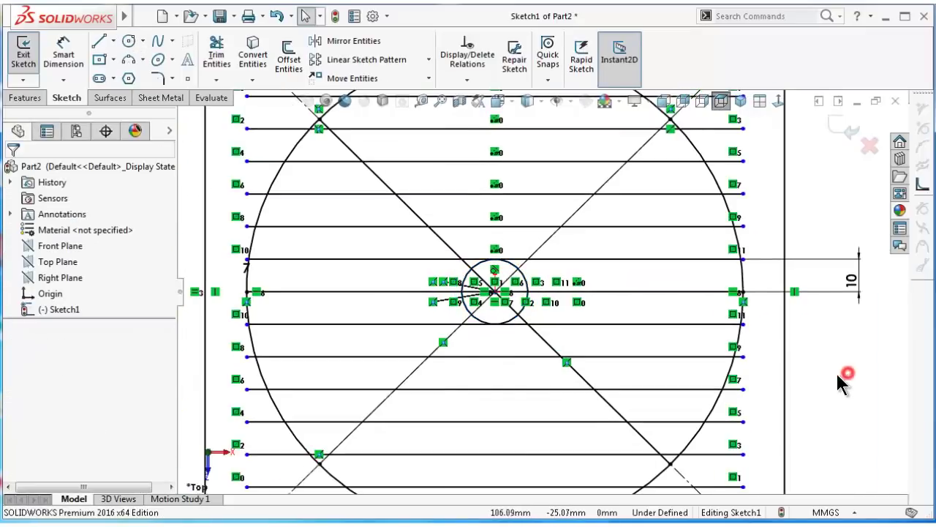
pyautogui.press('Down')
pyautogui.press('Down')
pyautogui.press('Down')
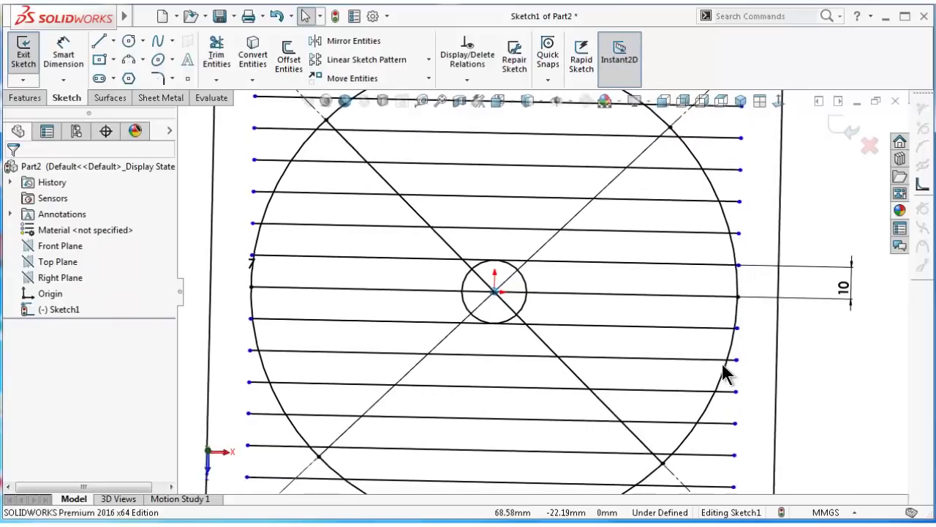
pyautogui.press('Down')
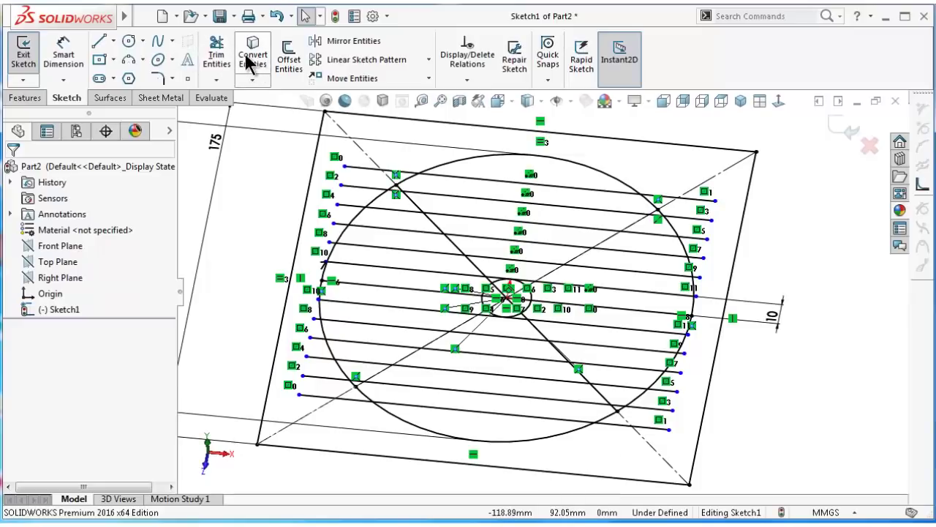
# - Fillet all four square corners at R10, accepting removal of conflicting relations
pyautogui.click(163, 80)
pyautogui.press('f')
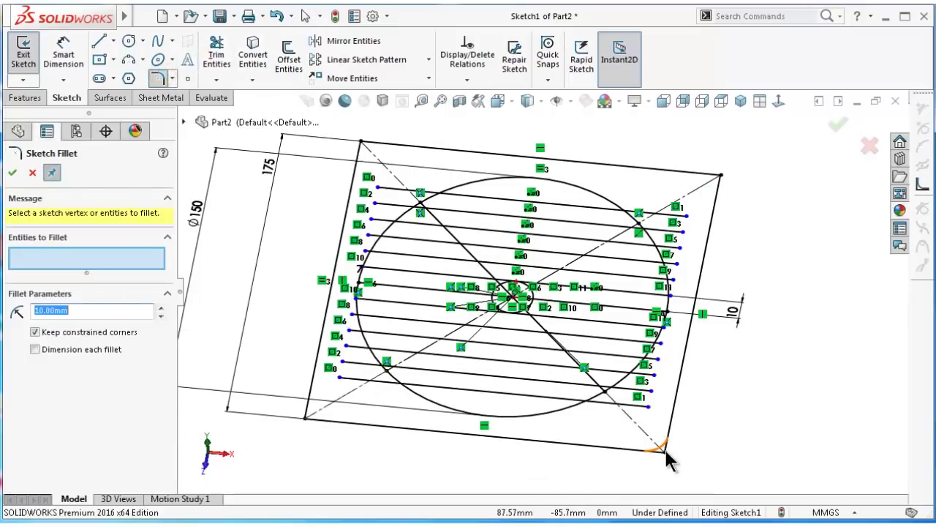
pyautogui.click(664, 447)
pyautogui.click(721, 176)
pyautogui.click(361, 141)
pyautogui.click(307, 417)
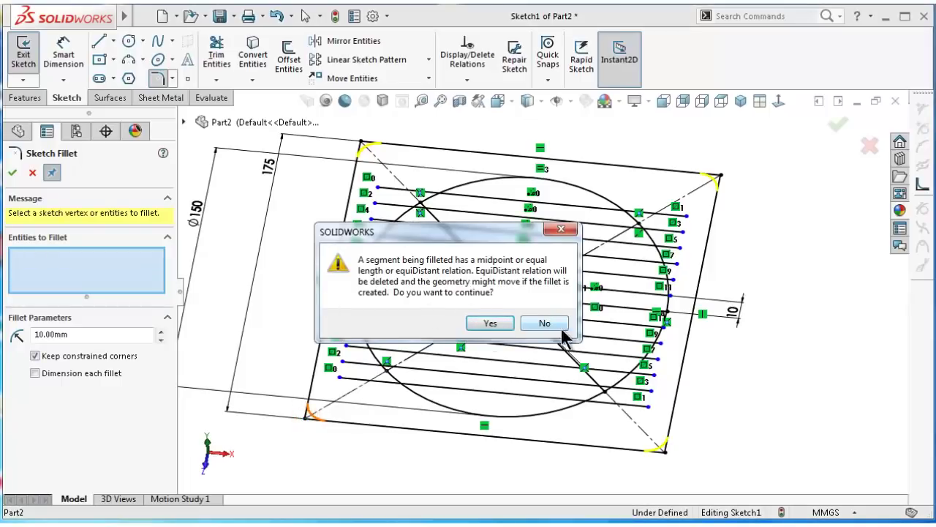
pyautogui.click(489, 322)
pyautogui.click(12, 175)
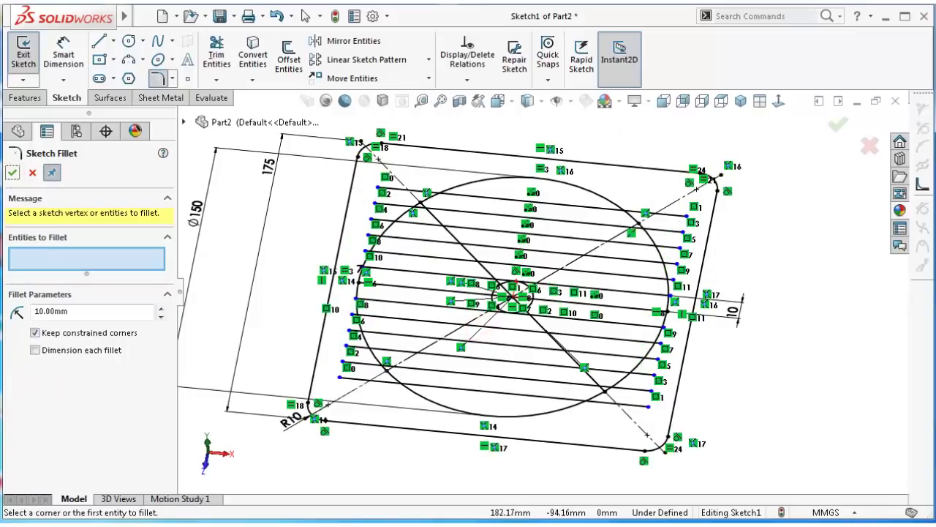
pyautogui.press('Escape')
pyautogui.hotkey('ctrl', '5')
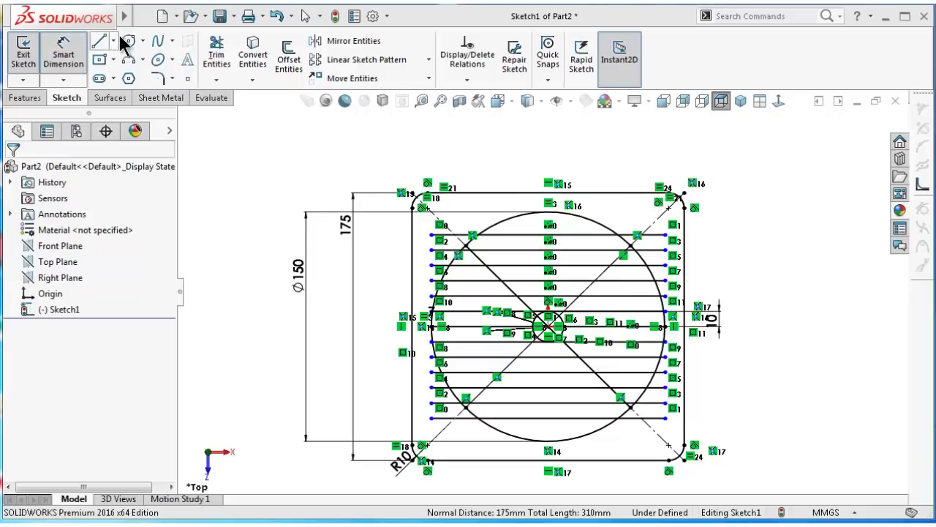
# - Draw a small hole circle centred on the top-left corner fillet
pyautogui.click(130, 42)
pyautogui.scroll(-3, 548, 215)
pyautogui.scroll(-3, 449, 226)
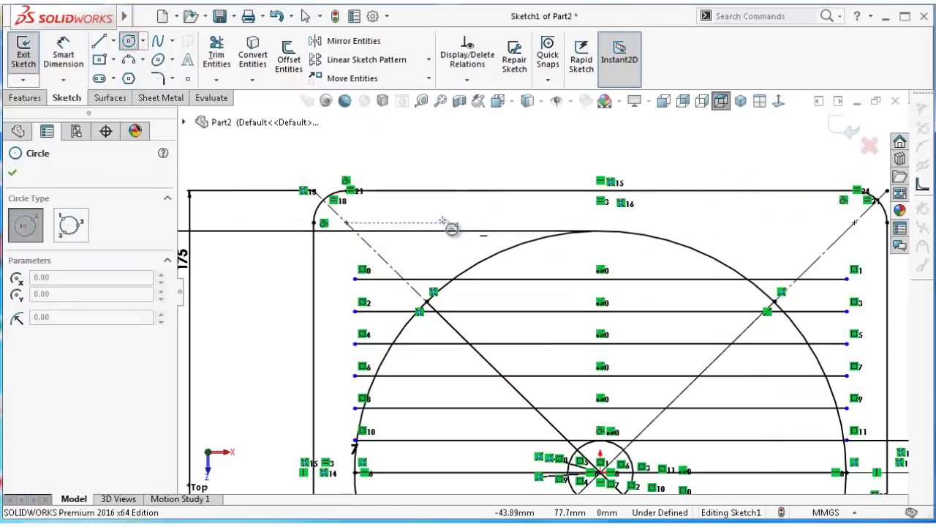
pyautogui.click(347, 222)
pyautogui.click(363, 222)
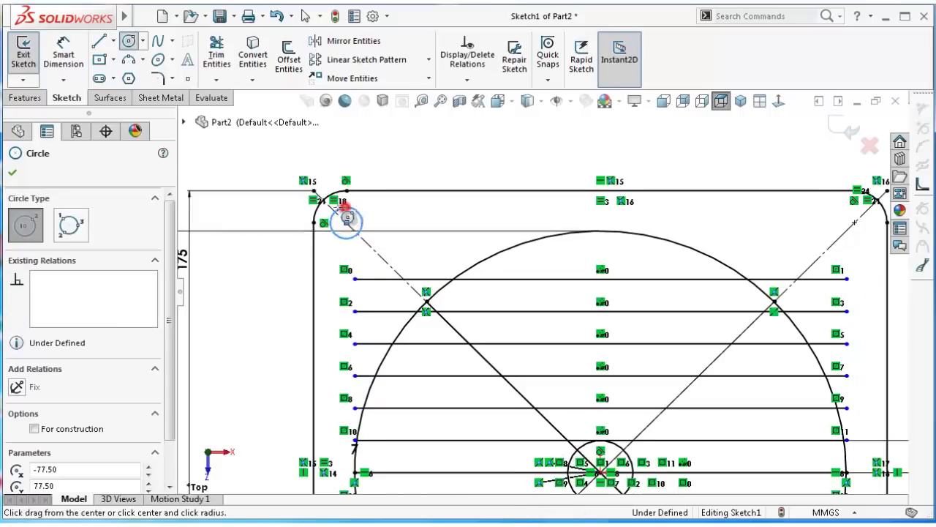
pyautogui.press('Escape')
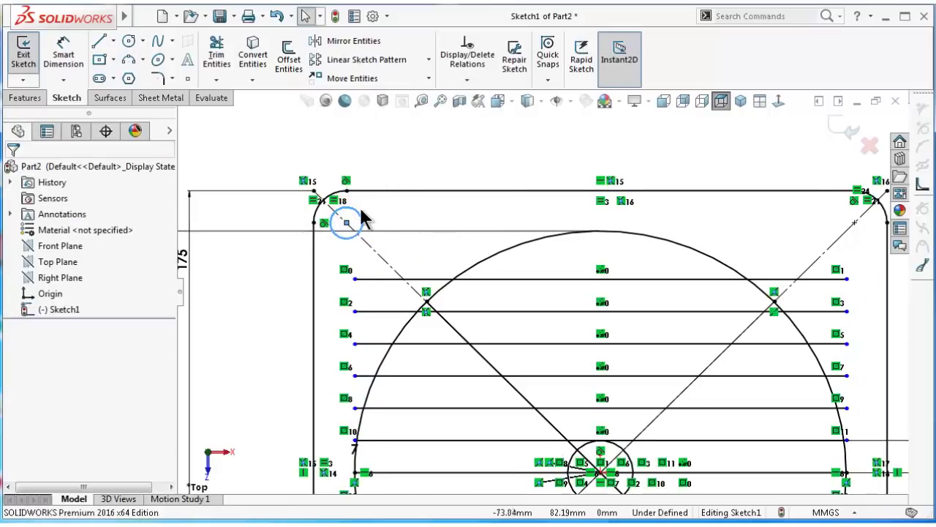
pyautogui.click(362, 216)
pyautogui.click(360, 146)
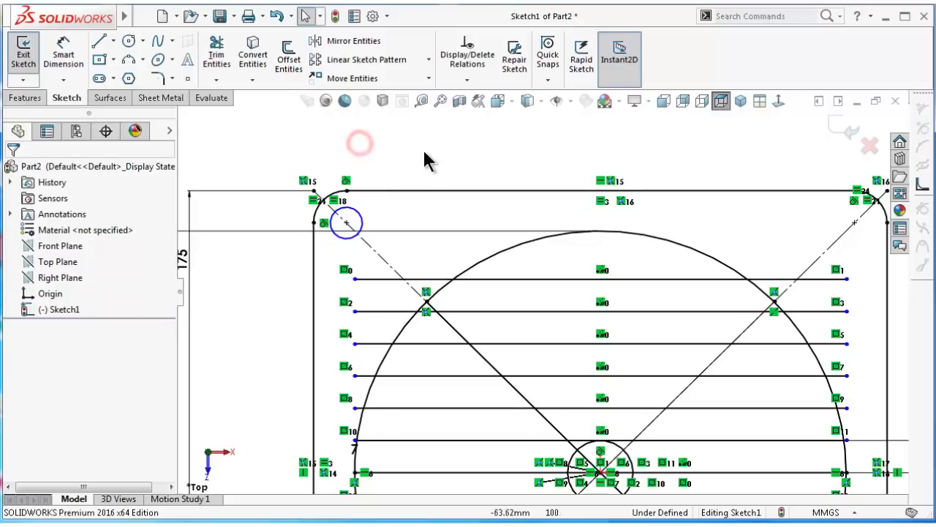
pyautogui.moveTo(438, 151)
pyautogui.mouseDown(button='right')
pyautogui.moveTo(443, 157)
pyautogui.moveTo(443, 139)
pyautogui.mouseUp(button='right')
# - Dimension the small corner circle to 5 mm diameter
pyautogui.click(386, 224)
pyautogui.click(431, 180)
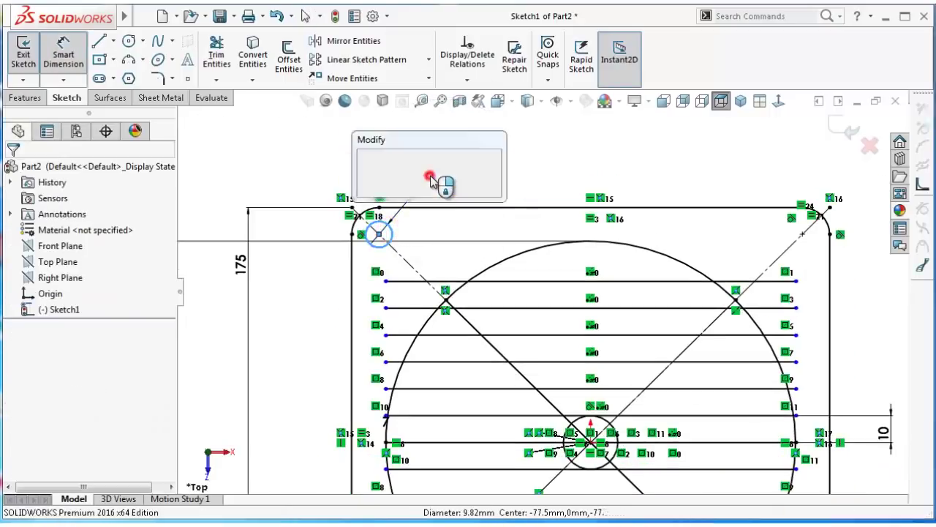
pyautogui.write('5')
pyautogui.press('Return')
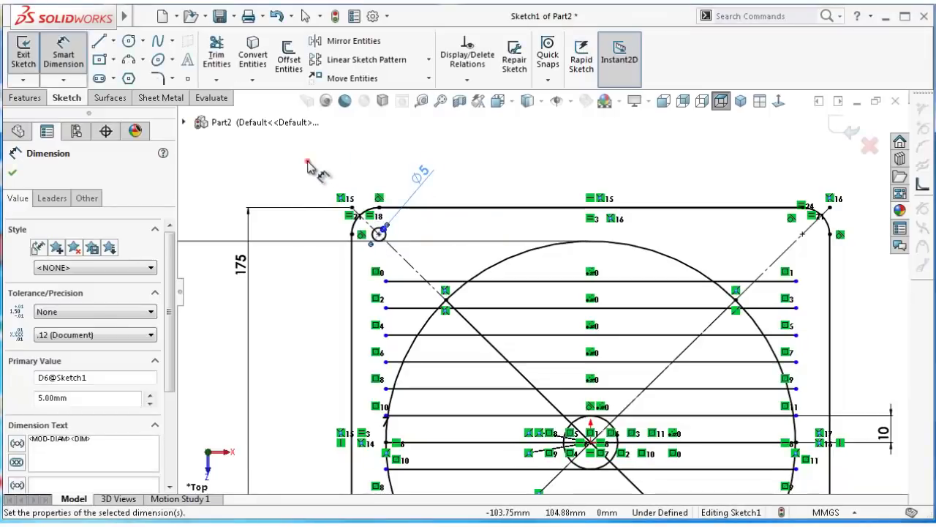
pyautogui.click(309, 163)
pyautogui.scroll(-2, 308, 159)
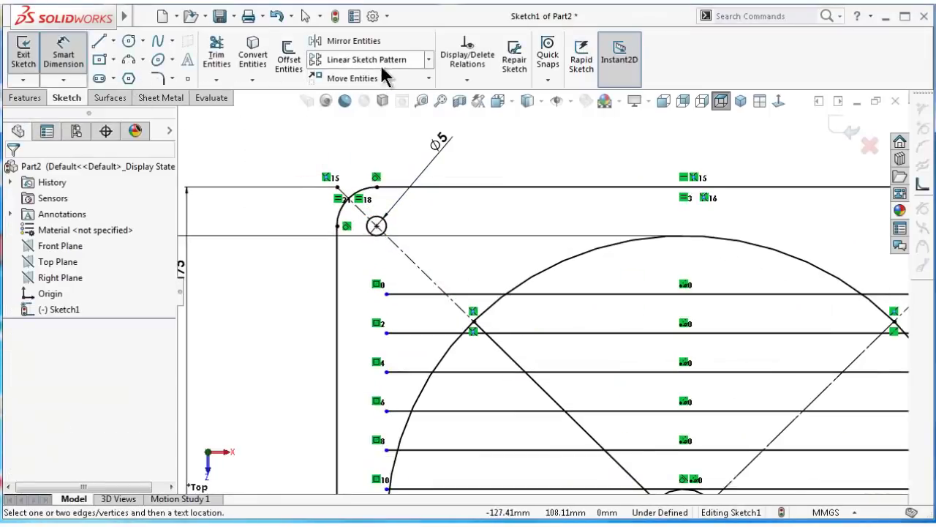
# - Start a circular sketch pattern centred on the sketch's centre point
pyautogui.click(428, 61)
pyautogui.click(408, 98)
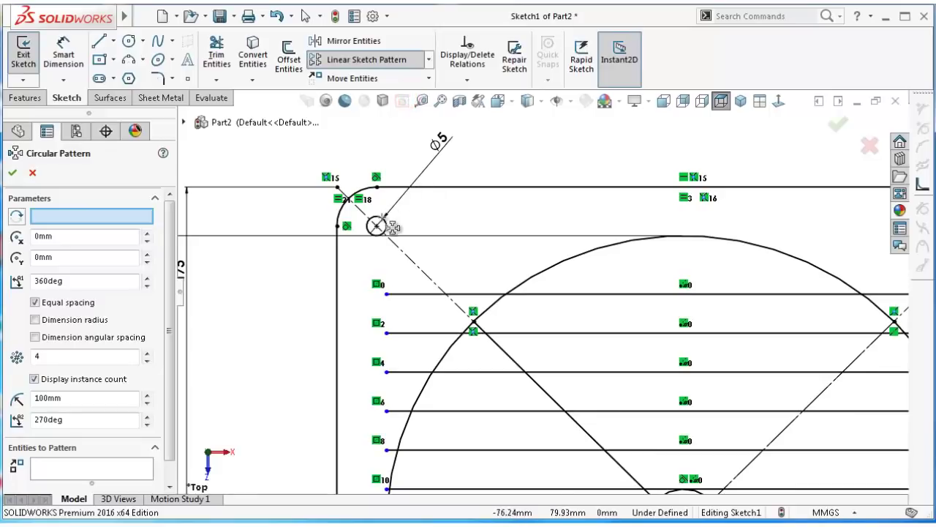
pyautogui.scroll(2, 529, 344)
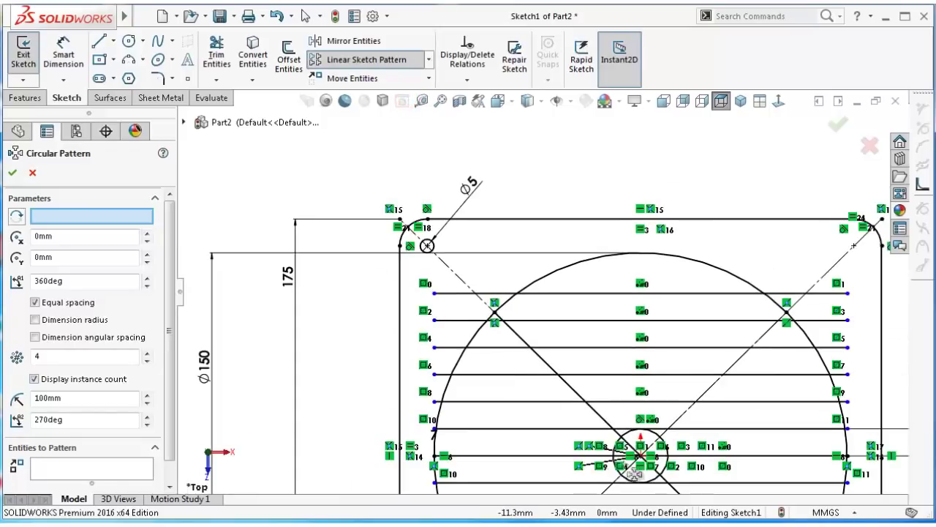
pyautogui.click(622, 435)
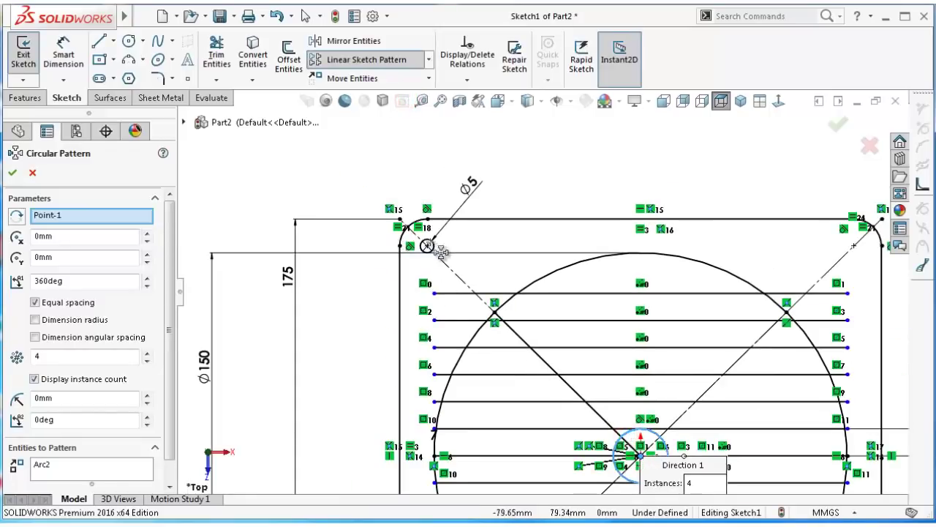
pyautogui.scroll(-2, 442, 252)
# - Swap the wrongly chosen Arc2 for the Ø5 circle and pattern it 4 times over 360°
pyautogui.click(68, 466)
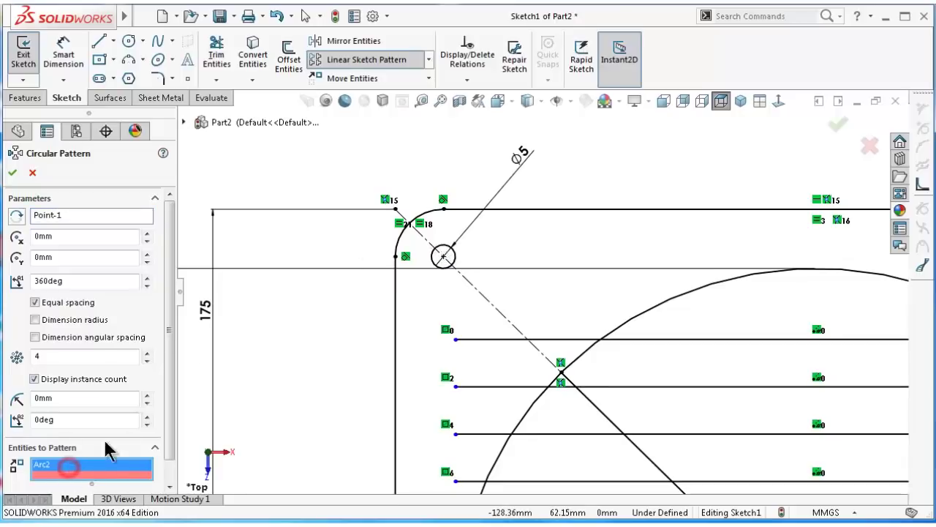
pyautogui.scroll(-2, 312, 322)
pyautogui.rightClick(121, 474)
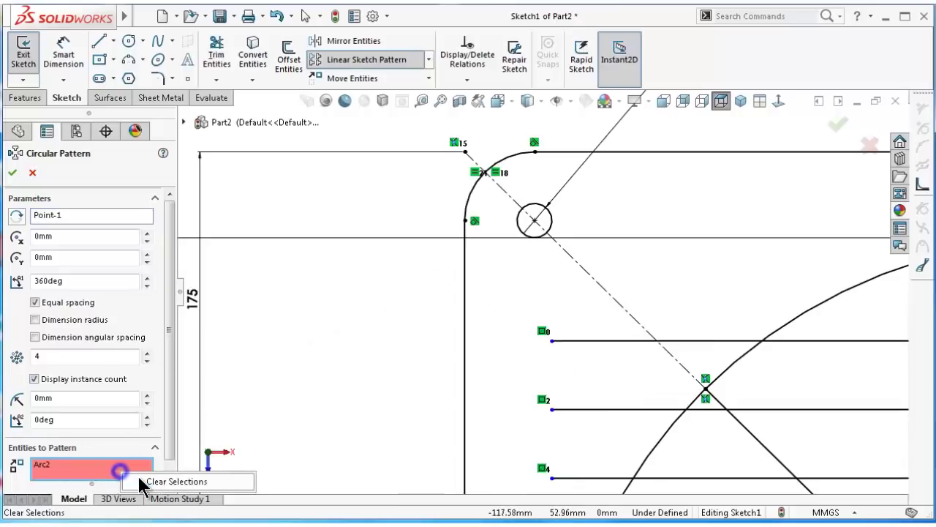
pyautogui.click(150, 486)
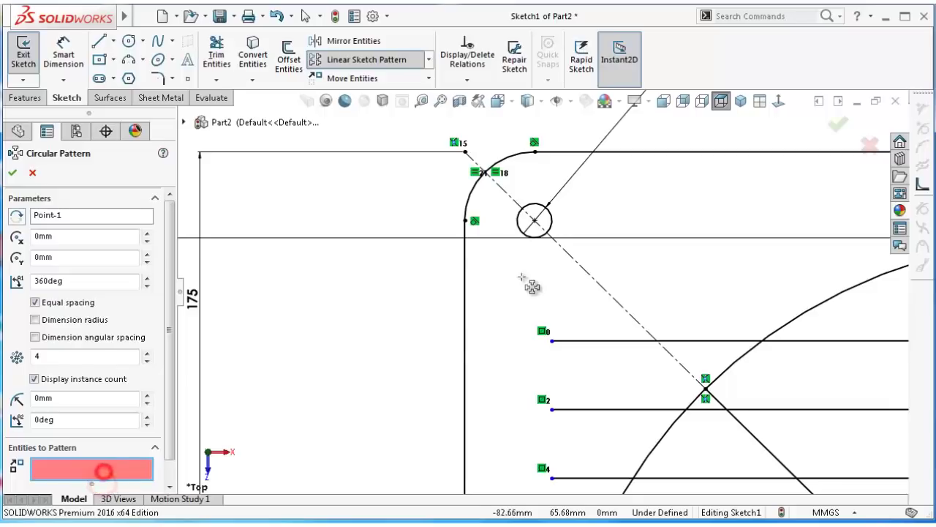
pyautogui.click(548, 232)
pyautogui.scroll(3, 611, 279)
pyautogui.scroll(2, 611, 279)
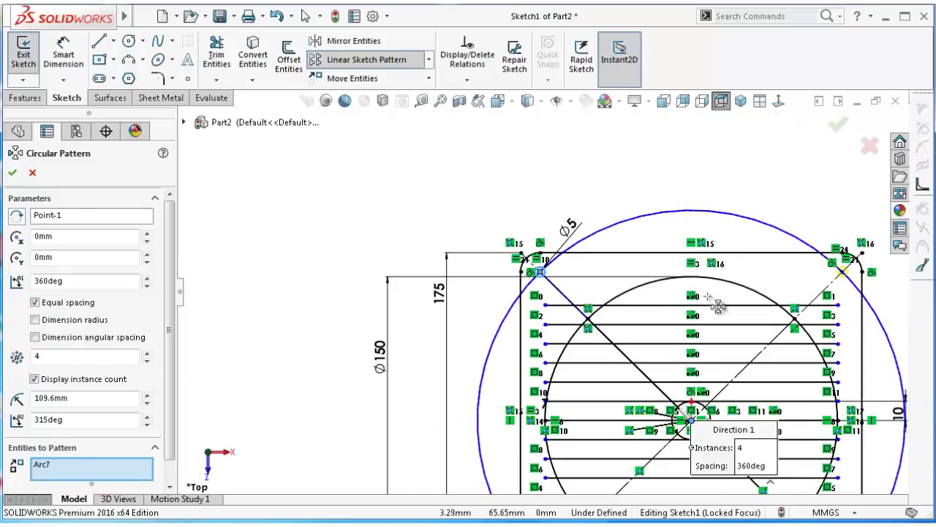
pyautogui.scroll(1, 823, 154)
pyautogui.scroll(1, 825, 159)
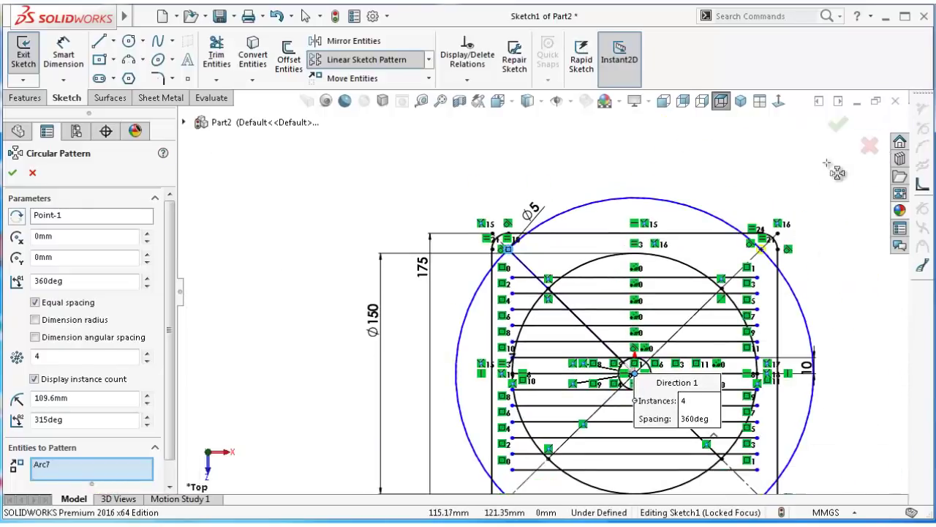
pyautogui.click(839, 127)
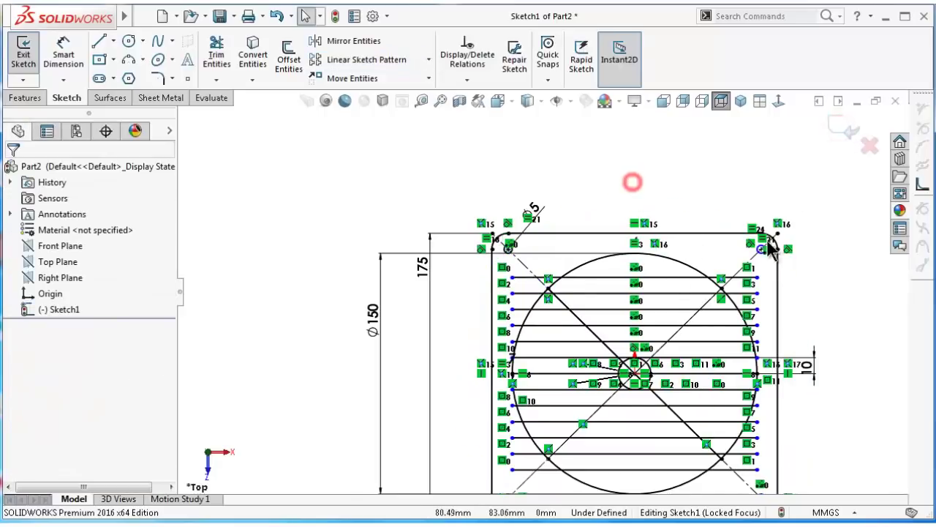
# - Make the upper-right corner hole concentric with its rounded corner arc
pyautogui.scroll(-3, 731, 255)
pyautogui.scroll(-2, 750, 263)
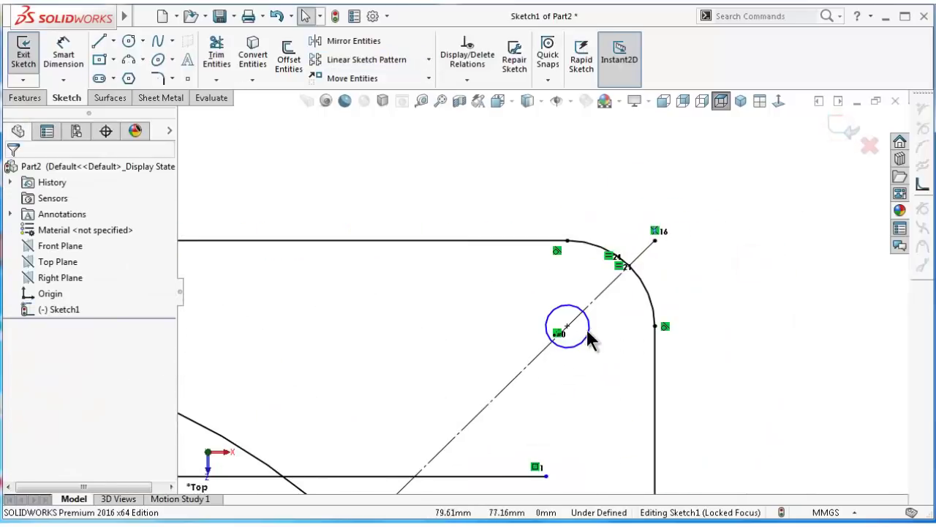
pyautogui.click(588, 336)
pyautogui.keyDown('ctrl'); pyautogui.click(650, 300); pyautogui.keyUp('ctrl')
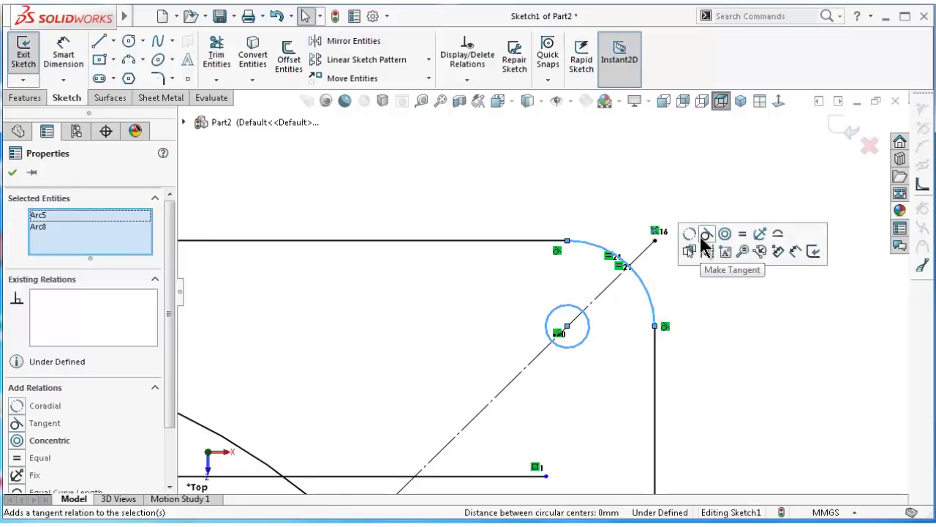
pyautogui.click(726, 236)
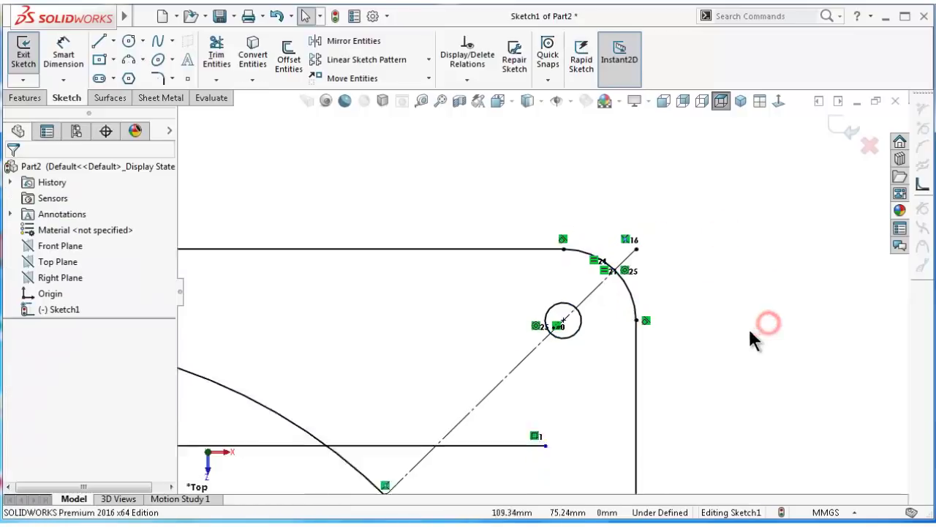
# - Vertically align two grille-line endpoints on the circle's right edge, fully defining the sketch
pyautogui.scroll(3, 749, 327)
pyautogui.scroll(2, 520, 457)
pyautogui.scroll(-2, 518, 455)
pyautogui.scroll(1, 487, 449)
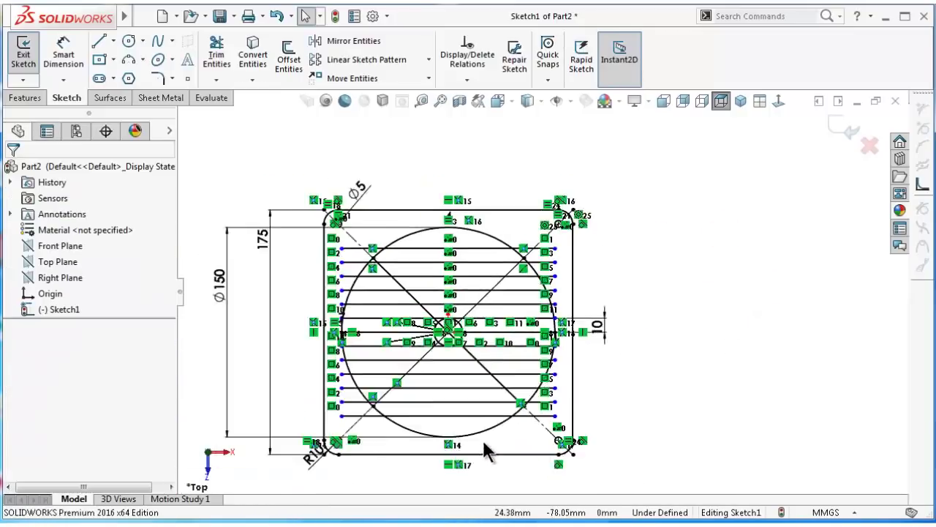
pyautogui.scroll(1, 484, 422)
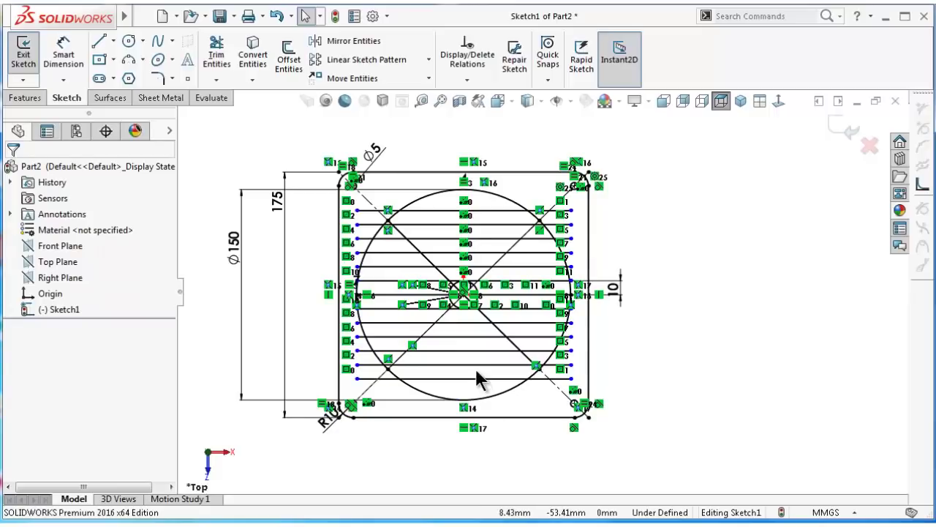
pyautogui.scroll(-2, 532, 247)
pyautogui.scroll(-1, 595, 315)
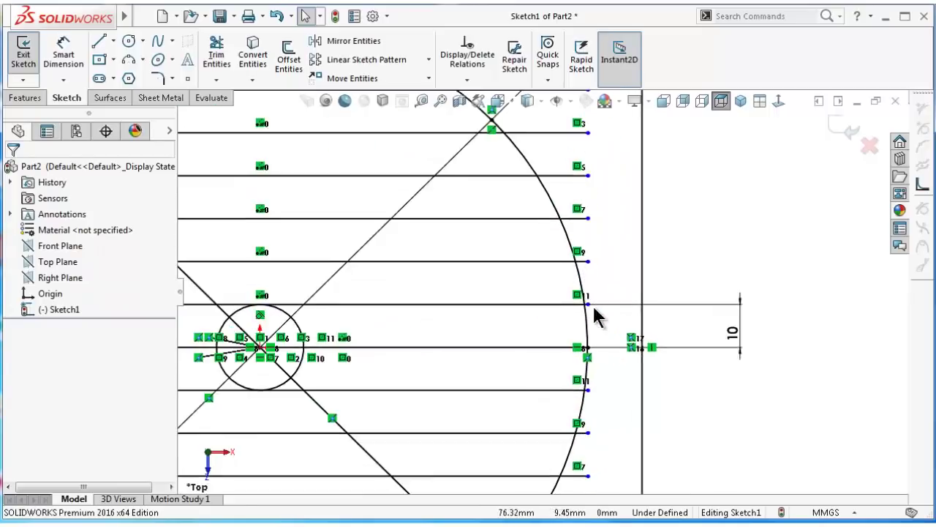
pyautogui.scroll(-1, 595, 314)
pyautogui.click(578, 300)
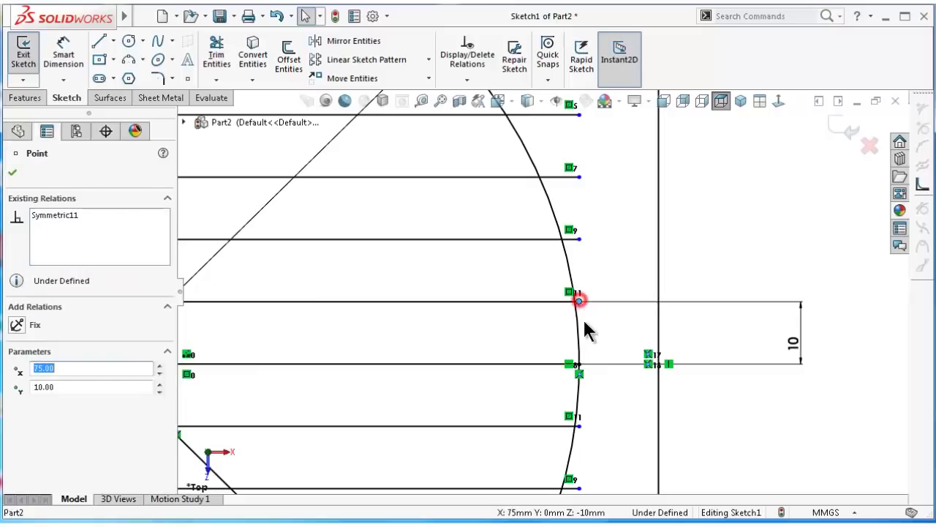
pyautogui.keyDown('ctrl'); pyautogui.click(579, 364); pyautogui.keyUp('ctrl')
pyautogui.click(631, 304)
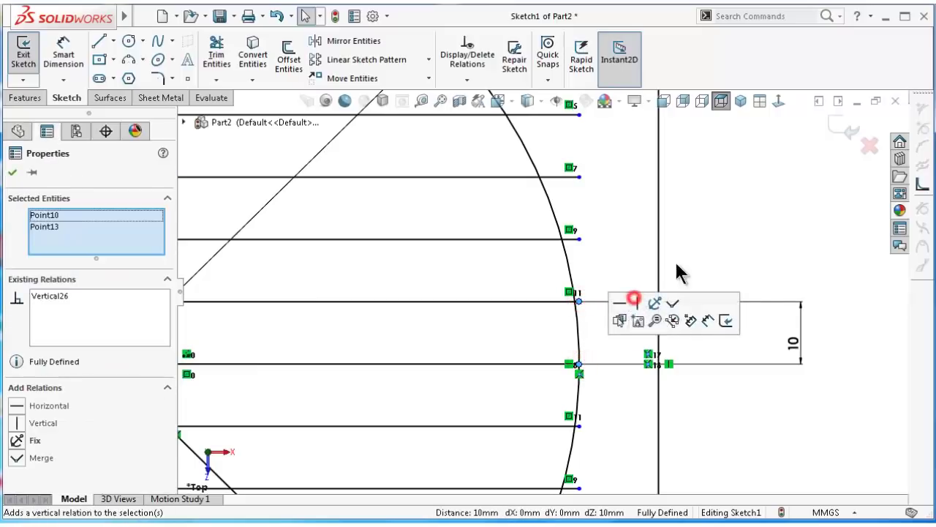
pyautogui.click(733, 225)
pyautogui.scroll(5, 632, 299)
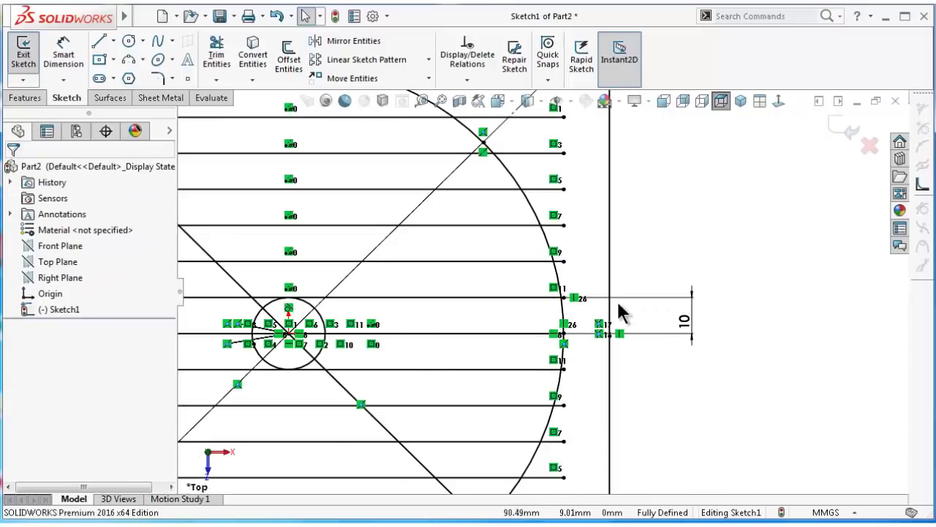
pyautogui.scroll(3, 402, 382)
pyautogui.scroll(-2, 364, 365)
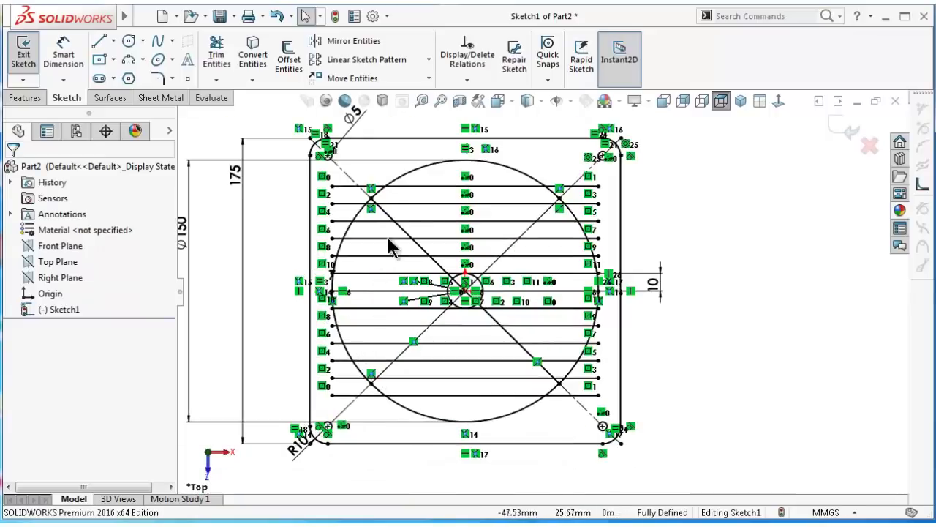
# - Start a Blind Boss-Extrude of the outer plate outline at 3 mm depth
pyautogui.click(24, 97)
pyautogui.click(29, 59)
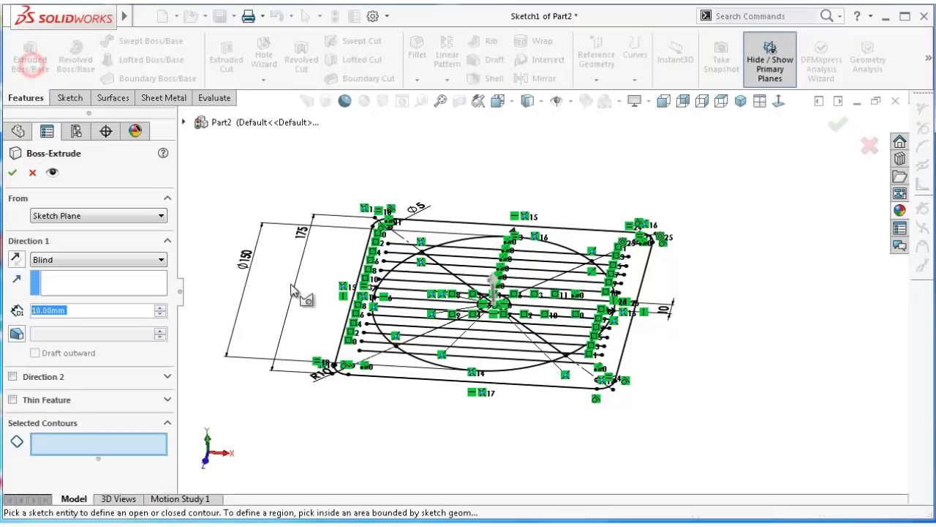
pyautogui.scroll(-3, 516, 439)
pyautogui.scroll(-2, 515, 452)
pyautogui.click(510, 442)
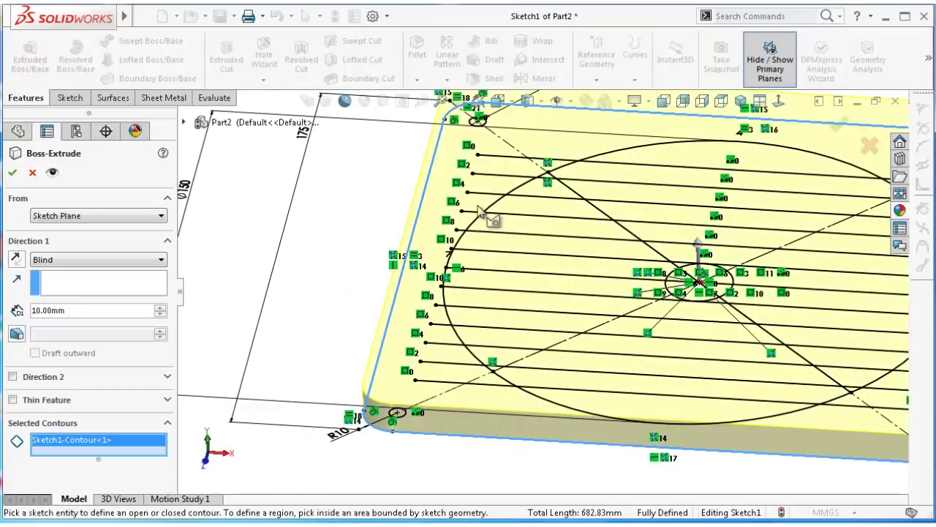
pyautogui.moveTo(75, 310); pyautogui.dragTo(32, 310)
pyautogui.write('3')
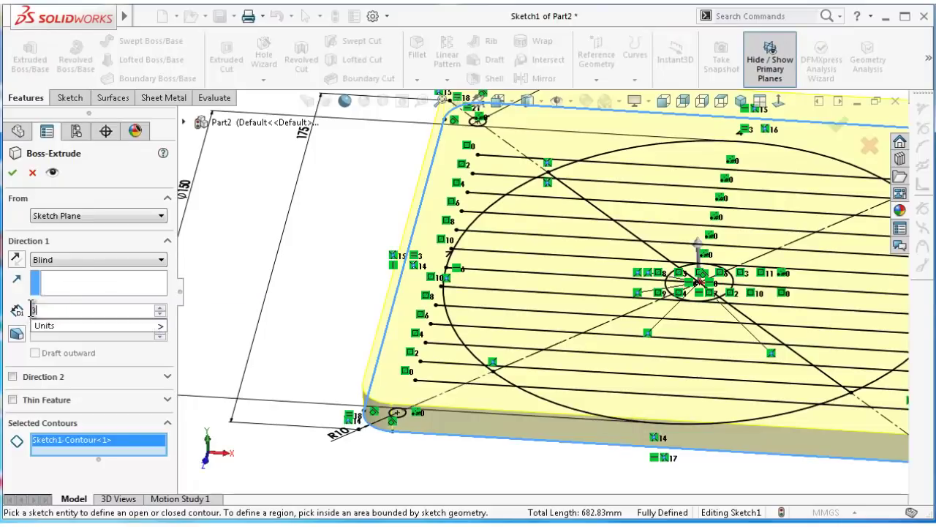
pyautogui.click(222, 276)
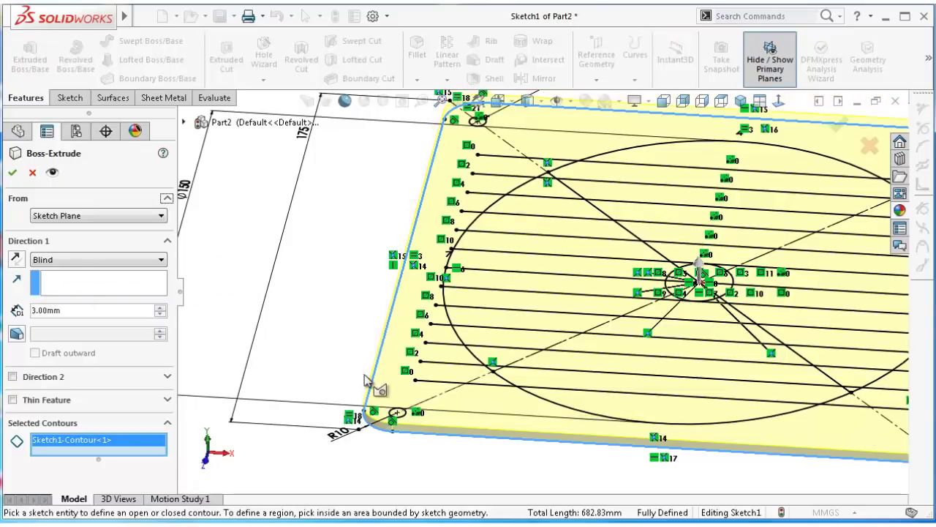
# - Add the four corner-hole regions to the extrusion and accept the 3 mm plate
pyautogui.scroll(2, 627, 407)
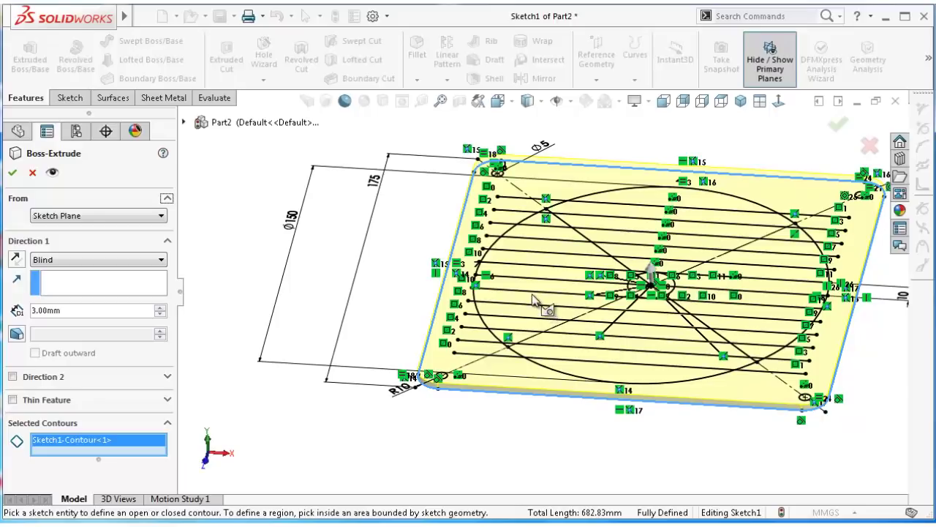
pyautogui.scroll(-1, 539, 300)
pyautogui.scroll(-3, 470, 292)
pyautogui.scroll(3, 472, 375)
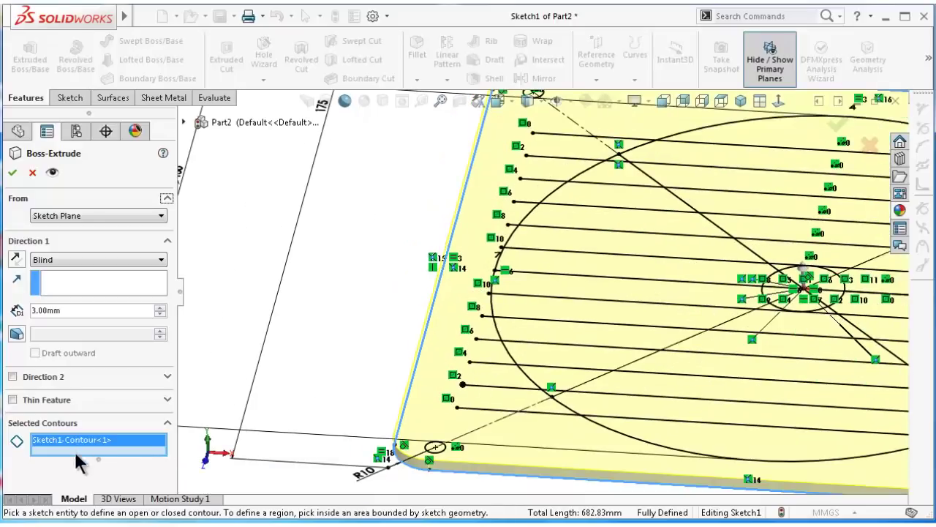
pyautogui.scroll(-2, 476, 435)
pyautogui.scroll(-2, 476, 435)
pyautogui.click(427, 438)
pyautogui.scroll(3, 606, 445)
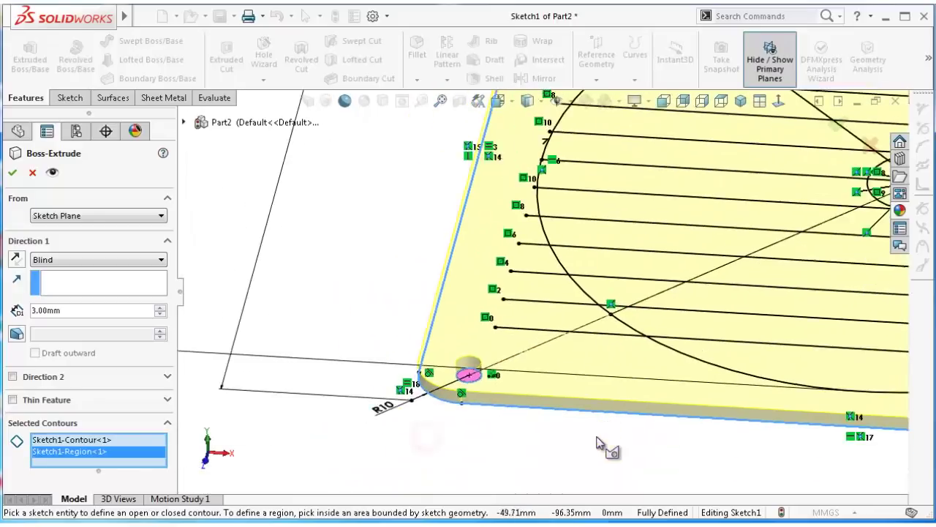
pyautogui.scroll(2, 736, 397)
pyautogui.scroll(-4, 820, 316)
pyautogui.scroll(-2, 784, 302)
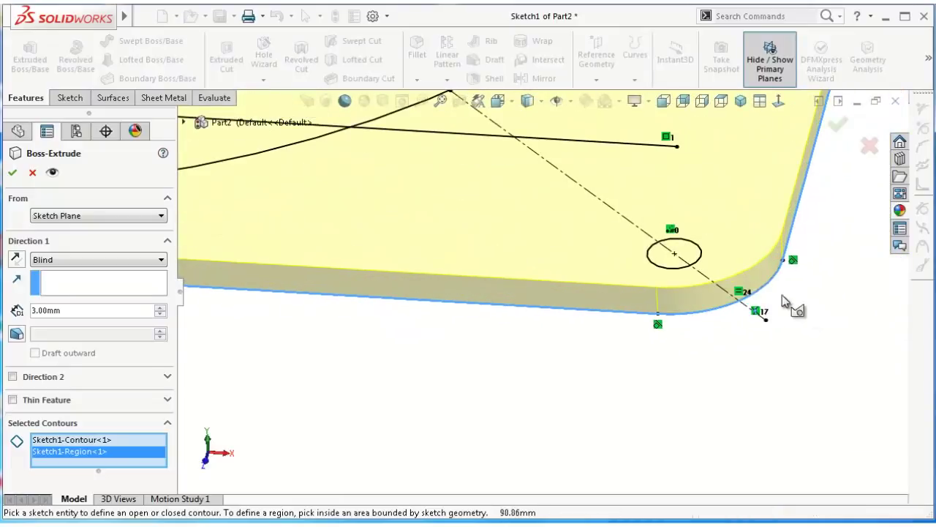
pyautogui.click(694, 257)
pyautogui.scroll(3, 696, 240)
pyautogui.scroll(2, 646, 186)
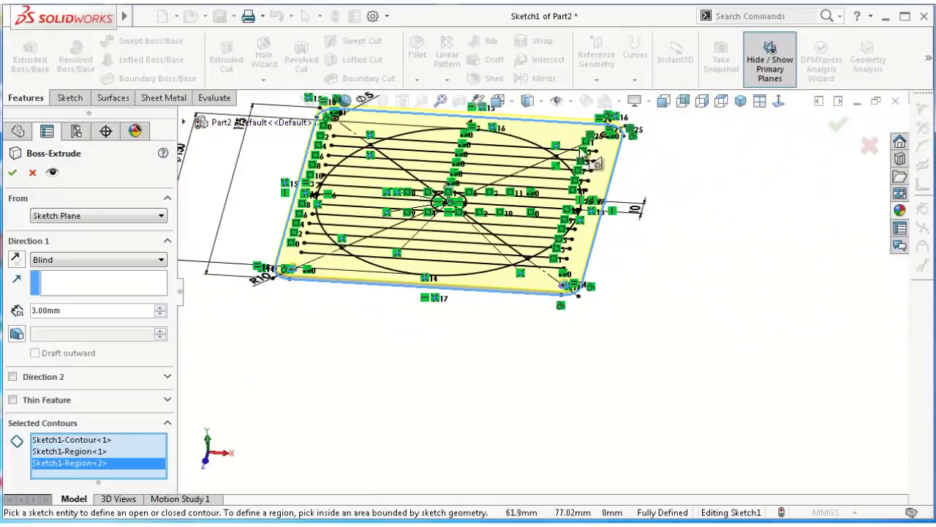
pyautogui.scroll(-3, 644, 173)
pyautogui.scroll(-2, 622, 299)
pyautogui.click(598, 311)
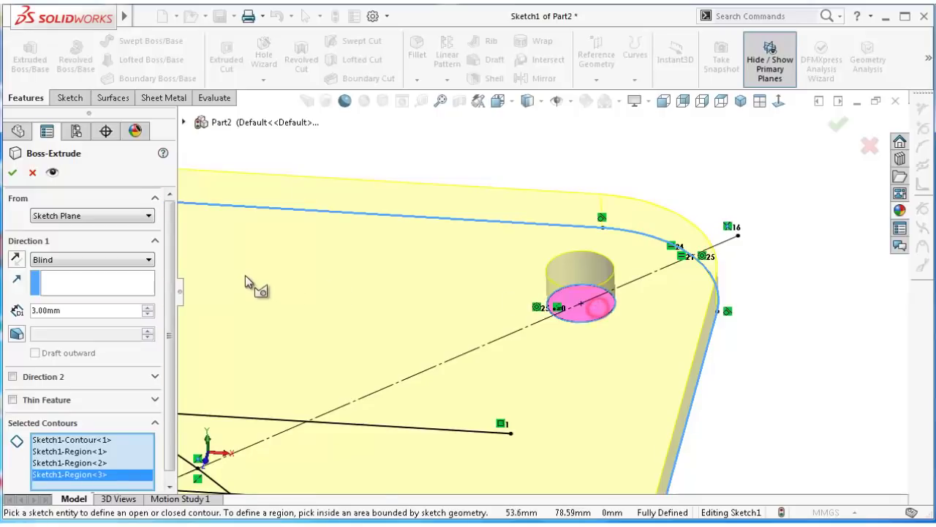
pyautogui.scroll(2, 243, 263)
pyautogui.scroll(1, 243, 263)
pyautogui.scroll(-3, 245, 269)
pyautogui.scroll(-2, 245, 270)
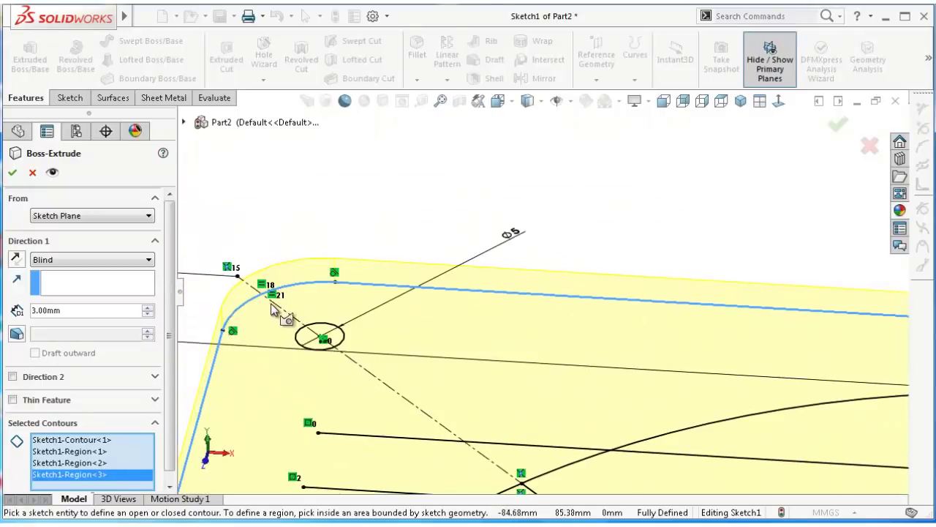
pyautogui.scroll(-1, 329, 343)
pyautogui.click(326, 345)
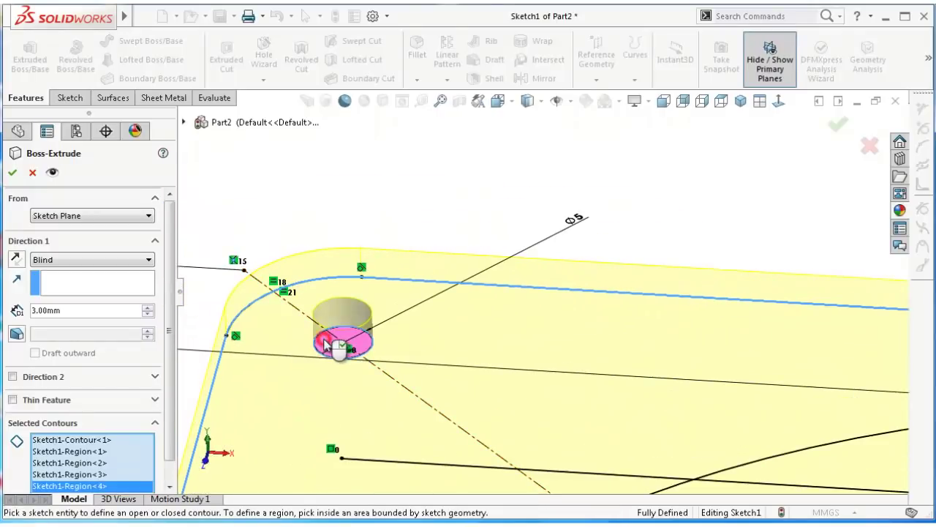
pyautogui.scroll(1, 407, 335)
pyautogui.scroll(1, 472, 332)
pyautogui.scroll(1, 472, 333)
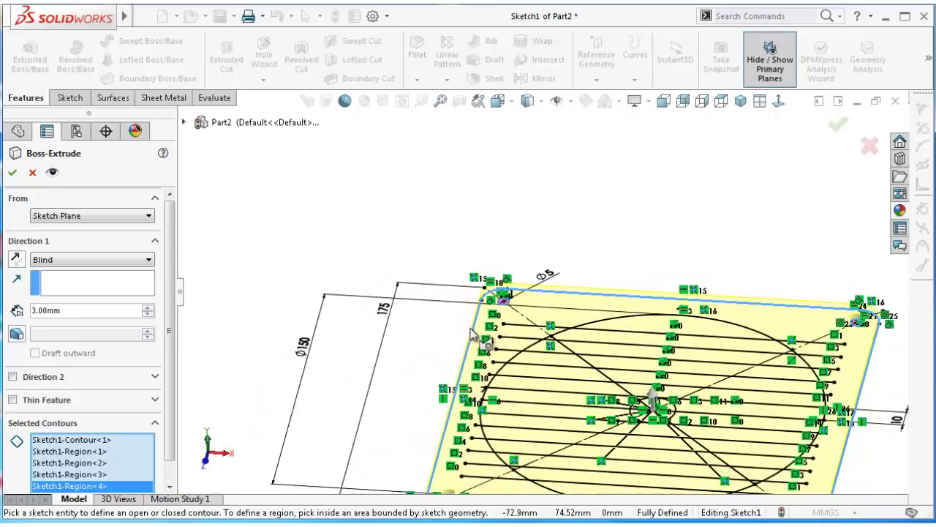
pyautogui.scroll(2, 534, 399)
pyautogui.scroll(-2, 578, 439)
pyautogui.scroll(-1, 592, 456)
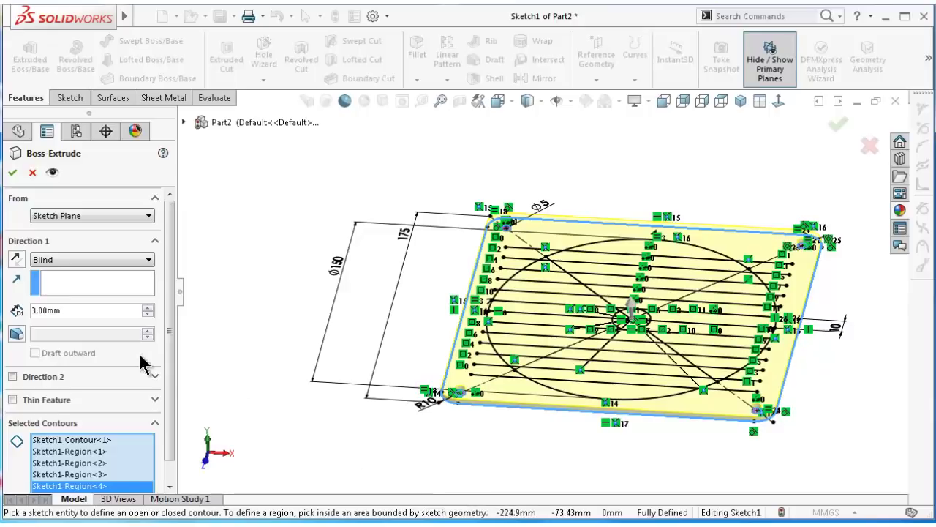
pyautogui.click(46, 333)
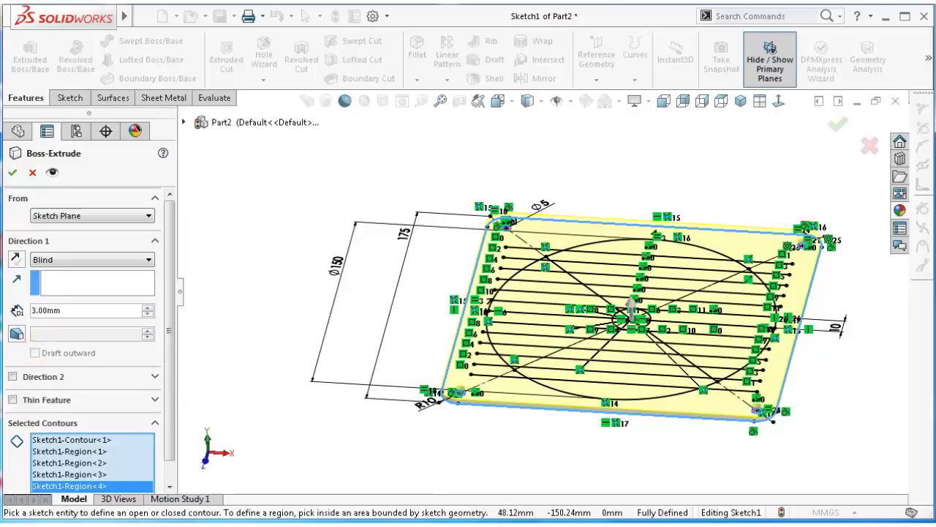
pyautogui.click(12, 173)
# - Show Boss-Extrude1's Sketch1 so the grille lines display on the plate
pyautogui.click(266, 276)
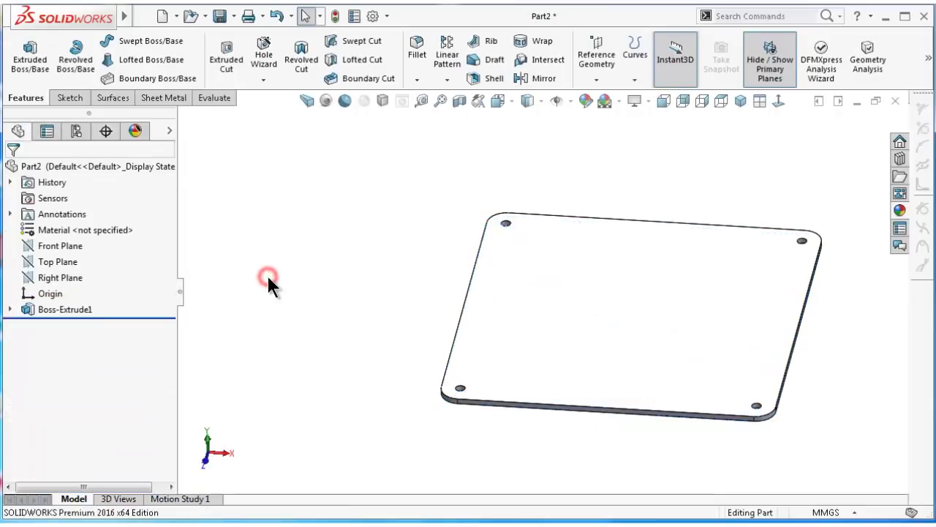
pyautogui.click(10, 309)
pyautogui.click(73, 326)
pyautogui.click(74, 296)
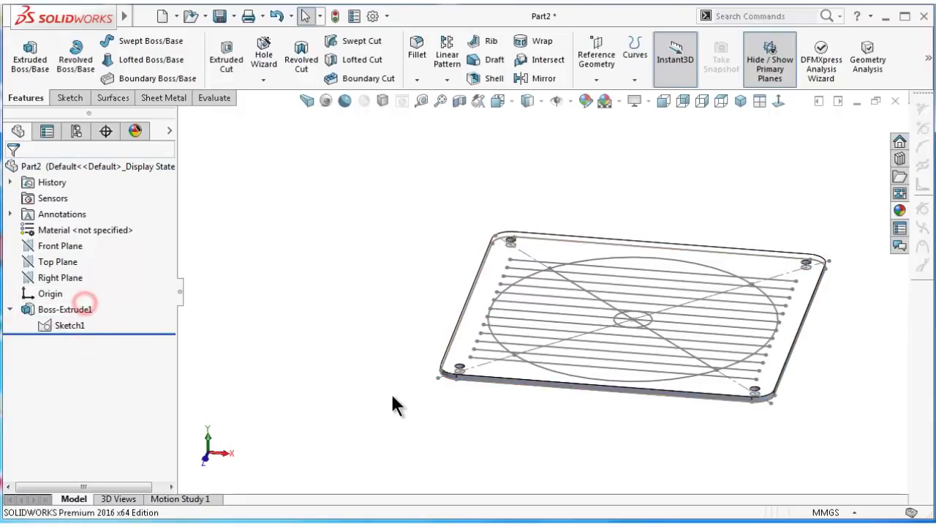
pyautogui.click(393, 406)
# - Orbit the plate through near-top and isometric views, then switch to the Sheet Metal tools
pyautogui.hotkey('ctrl', '7')
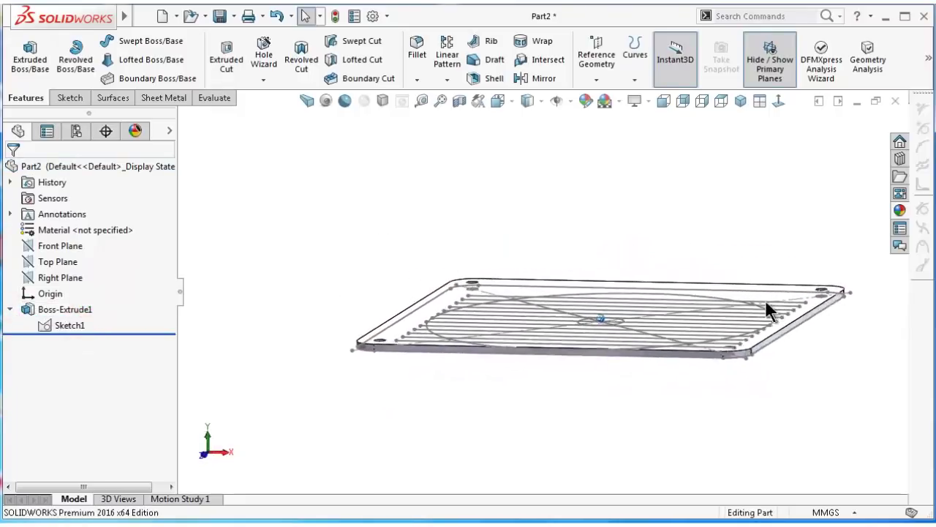
pyautogui.moveTo(765, 300); pyautogui.dragTo(701, 229, button='middle')
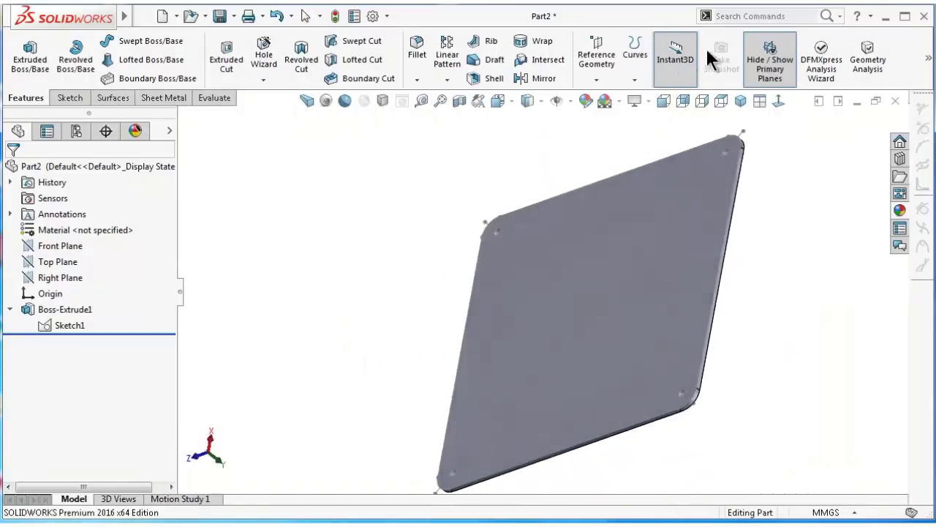
pyautogui.click(60, 262)
pyautogui.scroll(2, 658, 293)
pyautogui.moveTo(705, 276); pyautogui.dragTo(604, 204, button='middle')
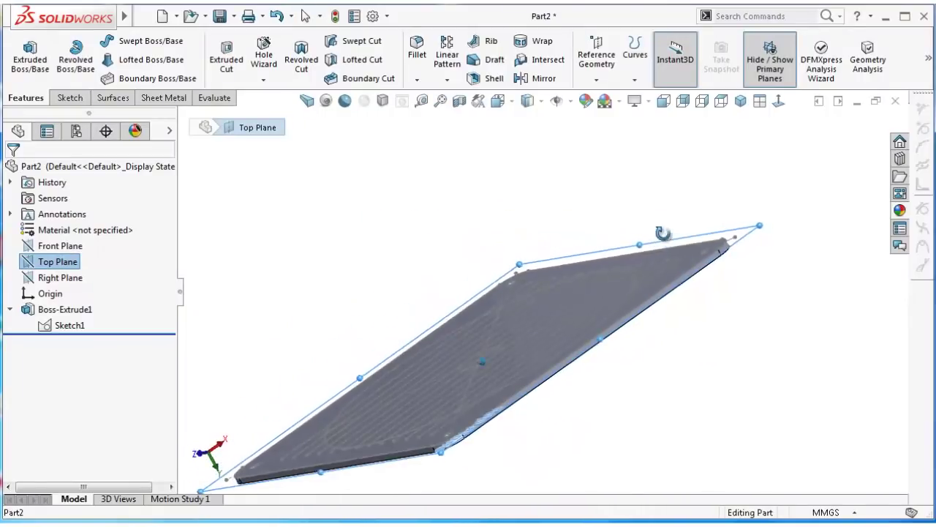
pyautogui.click(604, 205)
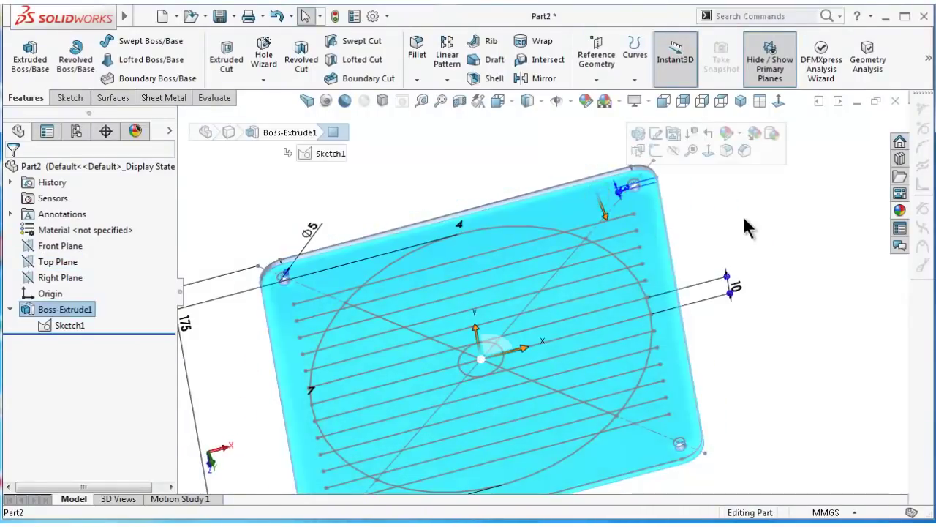
pyautogui.moveTo(744, 219); pyautogui.dragTo(759, 244, button='middle')
pyautogui.click(758, 239)
pyautogui.hotkey('ctrl', '7')
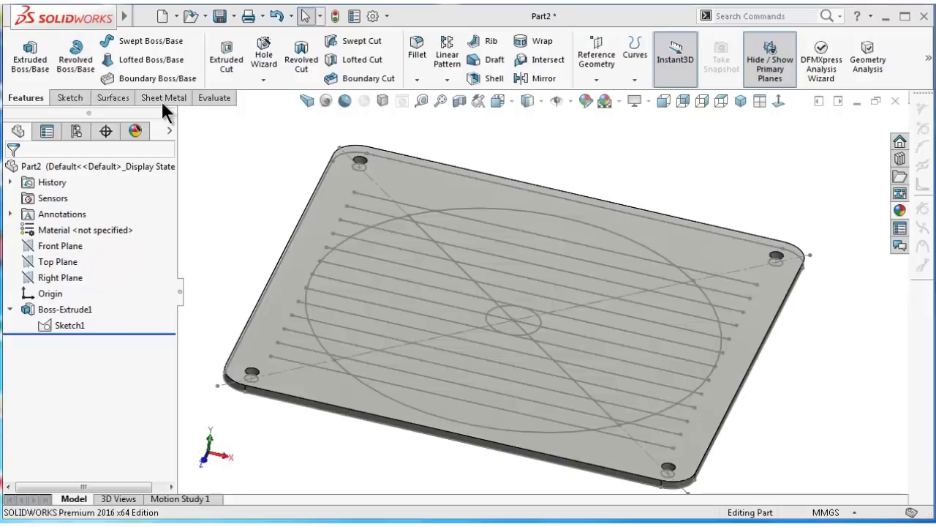
pyautogui.click(164, 102)
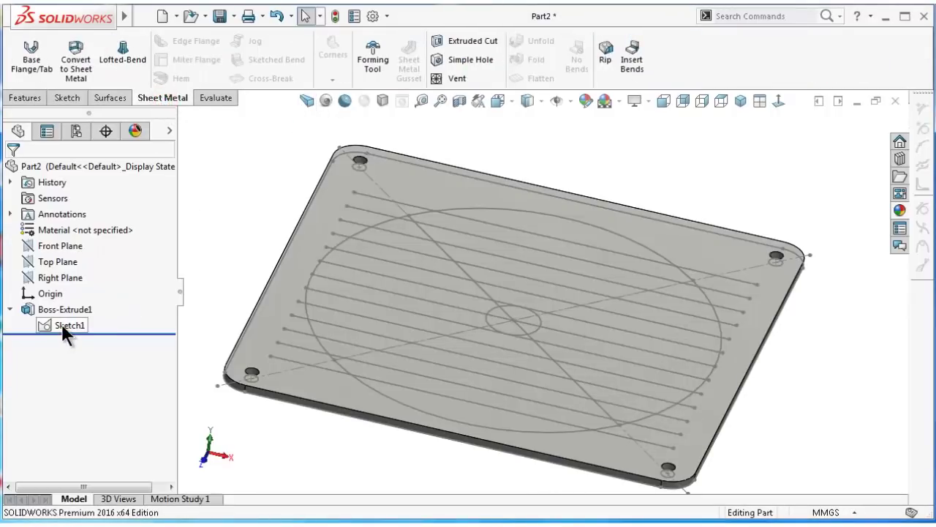
# - Start a Vent bounded by the Ø150 mm circle
pyautogui.click(451, 82)
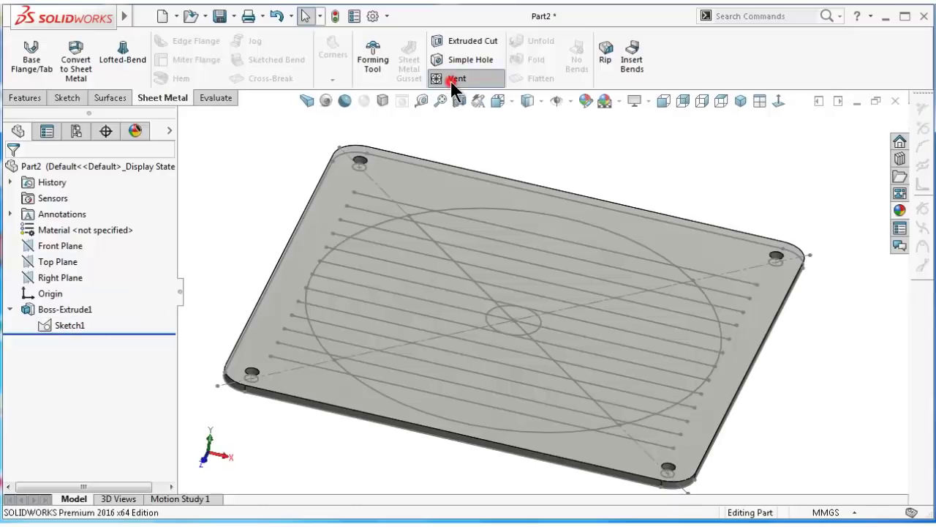
pyautogui.click(125, 281)
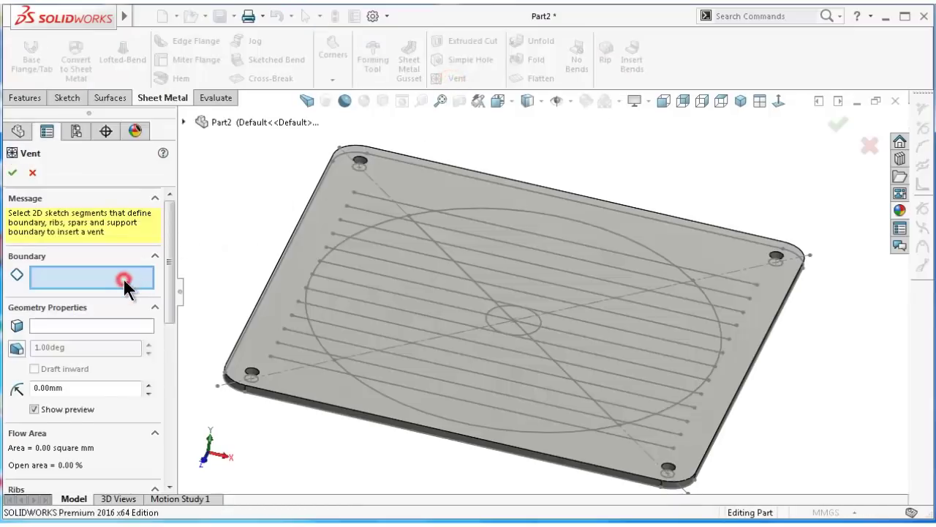
pyautogui.scroll(-5, 428, 402)
pyautogui.scroll(5, 420, 397)
pyautogui.click(422, 397)
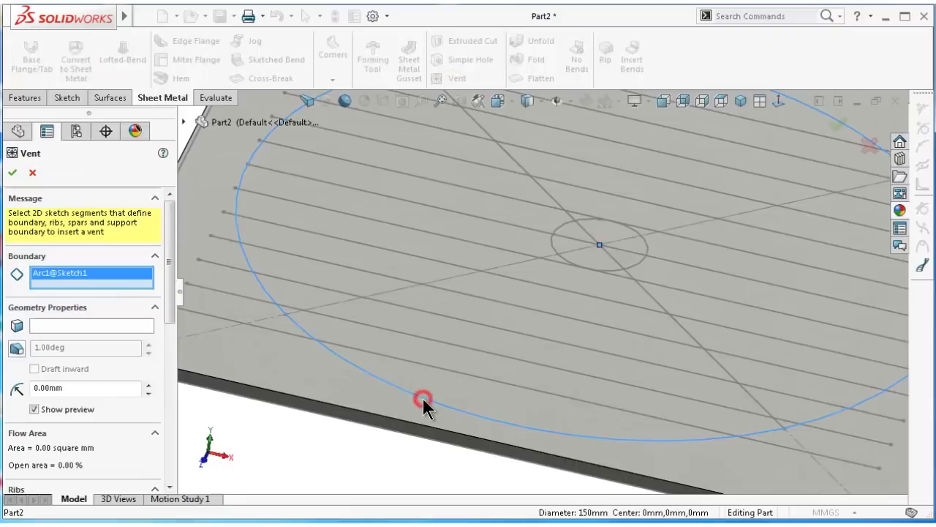
pyautogui.scroll(-2, 384, 407)
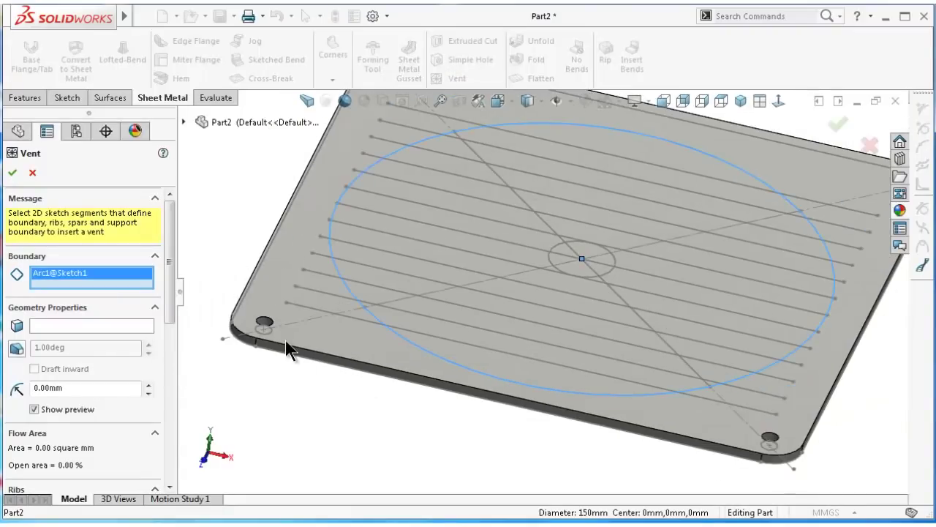
pyautogui.moveTo(285, 340); pyautogui.dragTo(410, 293, button='middle')
pyautogui.scroll(-3, 460, 257)
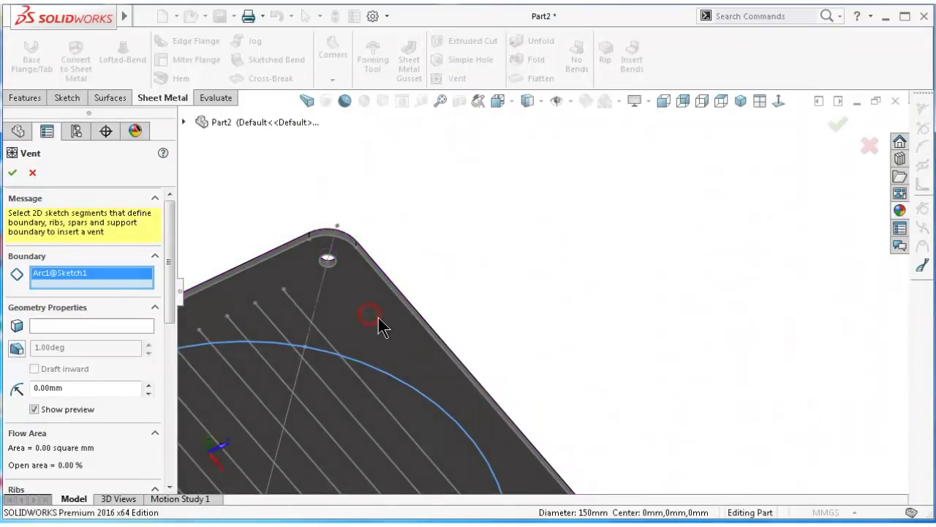
# - Place the vent on the plate face and make the Ribs box active
pyautogui.click(107, 326)
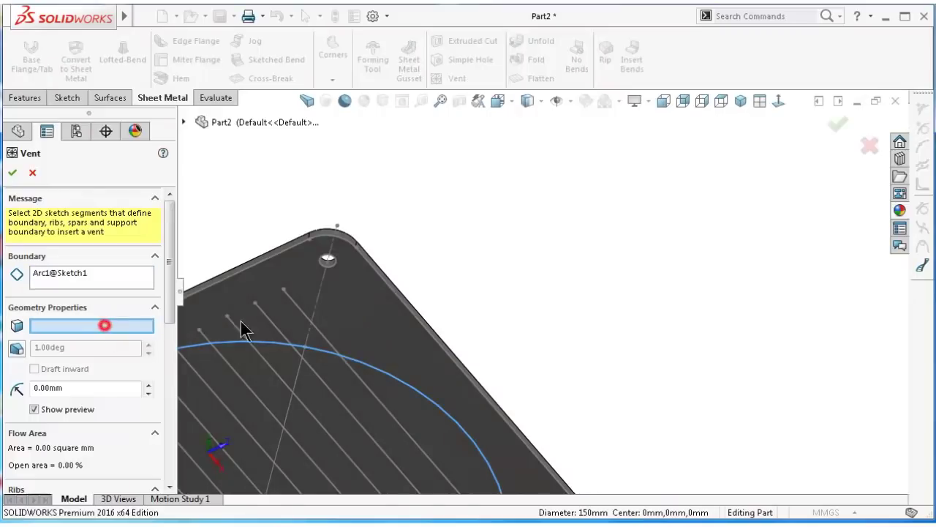
pyautogui.click(383, 311)
pyautogui.scroll(3, 483, 330)
pyautogui.moveTo(483, 331); pyautogui.dragTo(427, 459, button='middle')
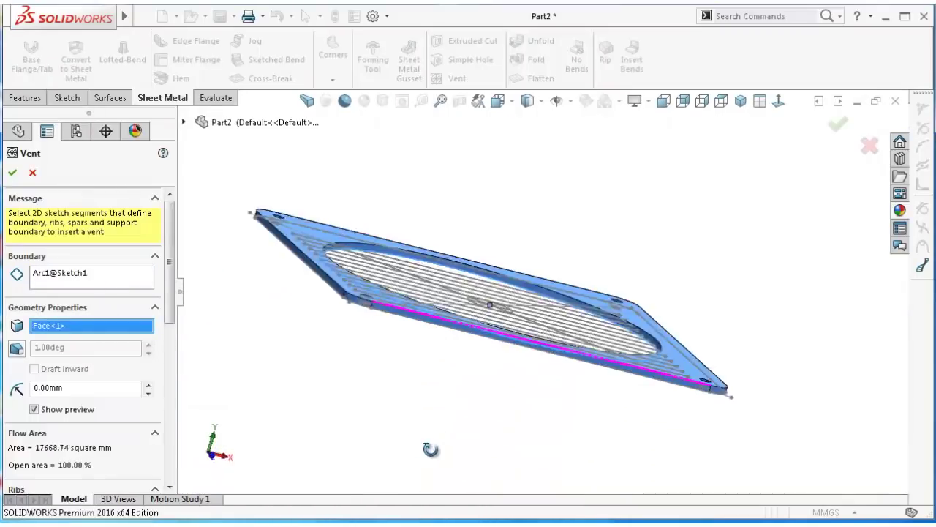
pyautogui.rightClick(70, 326)
pyautogui.click(109, 349)
pyautogui.scroll(-3, 146, 365)
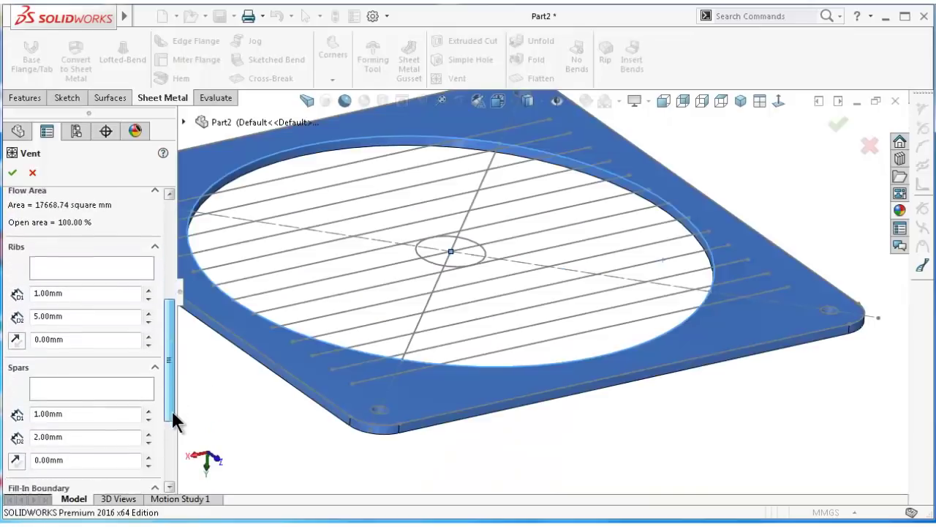
pyautogui.scroll(-2, 161, 378)
pyautogui.click(63, 239)
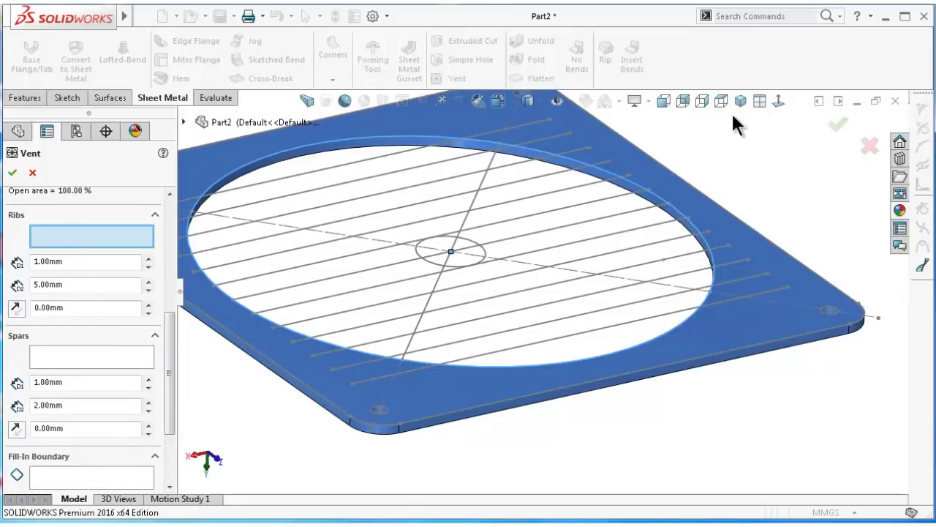
# - Add the lower horizontal grille lines as vent ribs, viewing the vent face-on
pyautogui.click(659, 315)
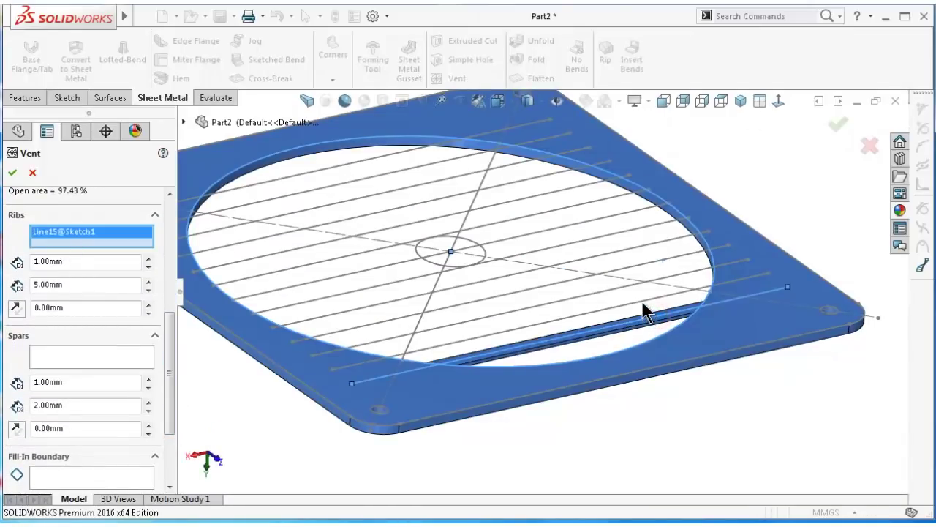
pyautogui.click(642, 301)
pyautogui.click(778, 106)
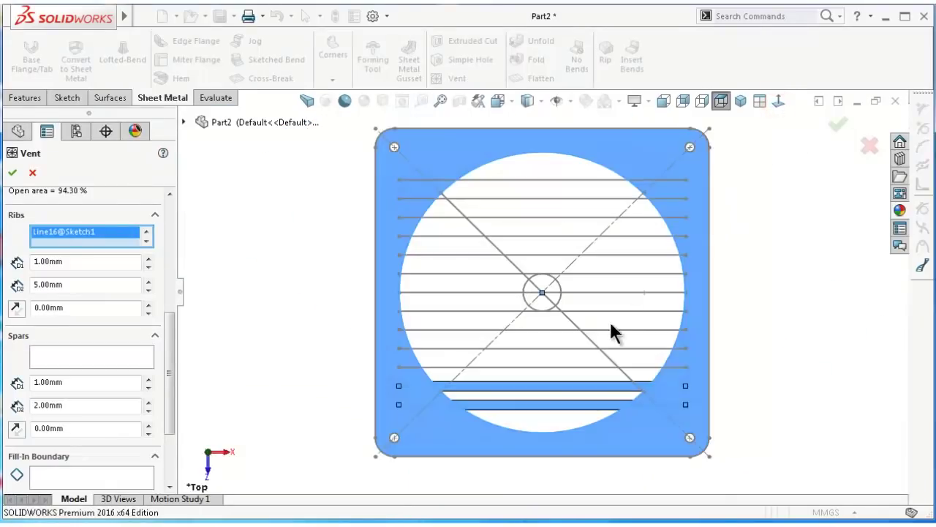
pyautogui.scroll(-3, 610, 331)
pyautogui.click(535, 386)
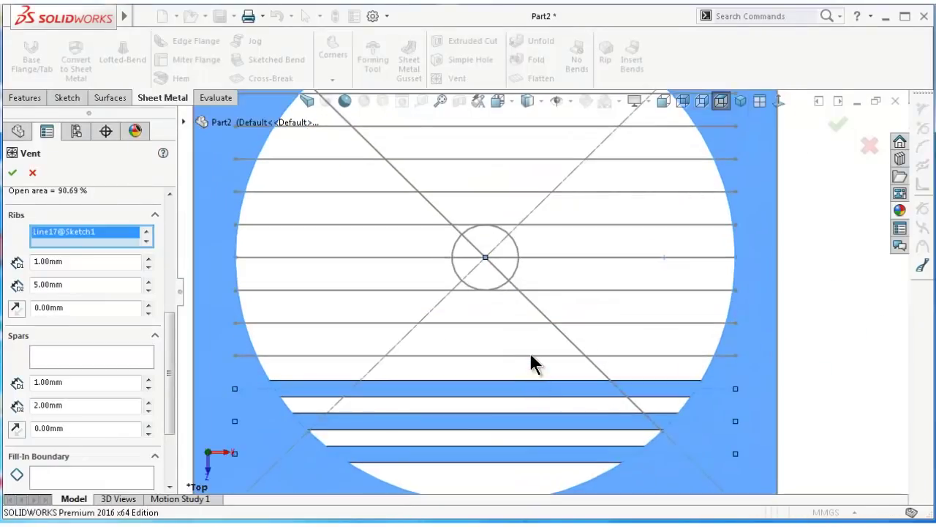
pyautogui.click(529, 355)
pyautogui.click(601, 322)
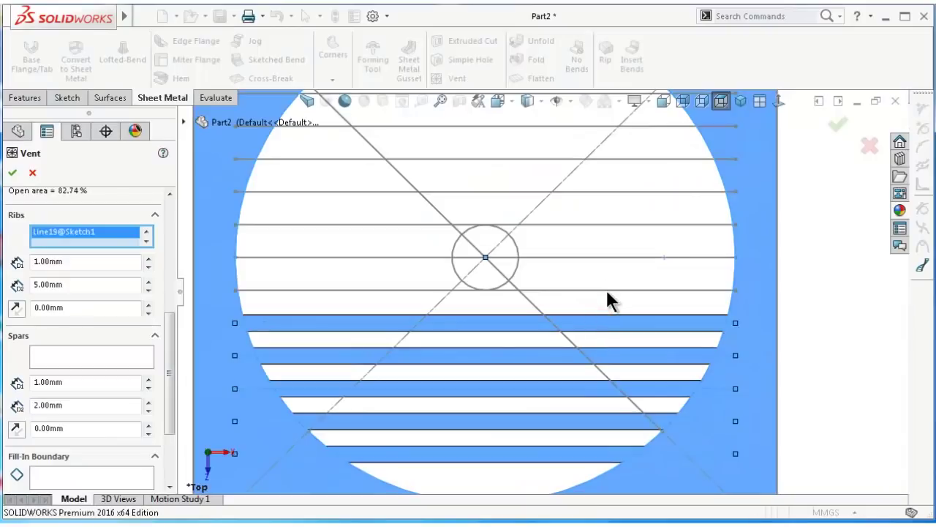
pyautogui.click(608, 289)
# - Add the remaining upper horizontal lines as ribs, bringing open area to 52.81%
pyautogui.click(611, 257)
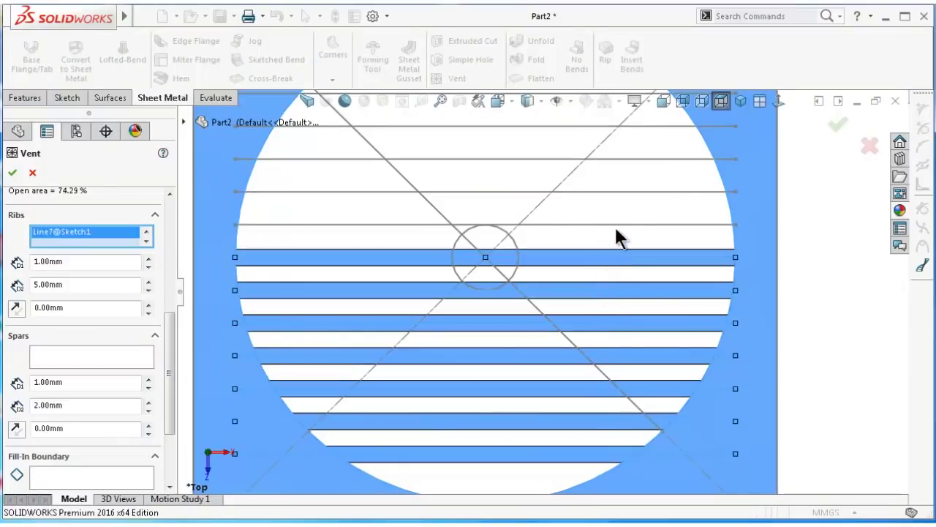
pyautogui.click(616, 224)
pyautogui.click(625, 191)
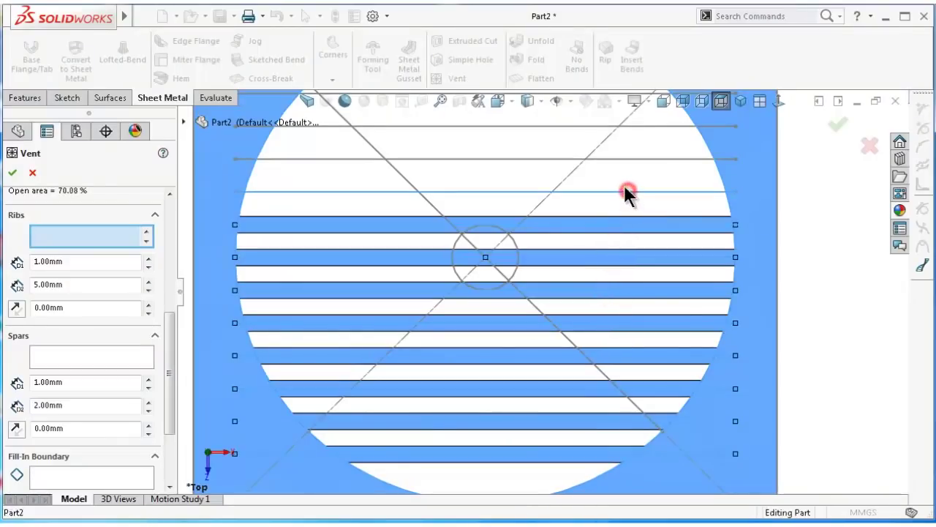
pyautogui.click(641, 160)
pyautogui.press('f')
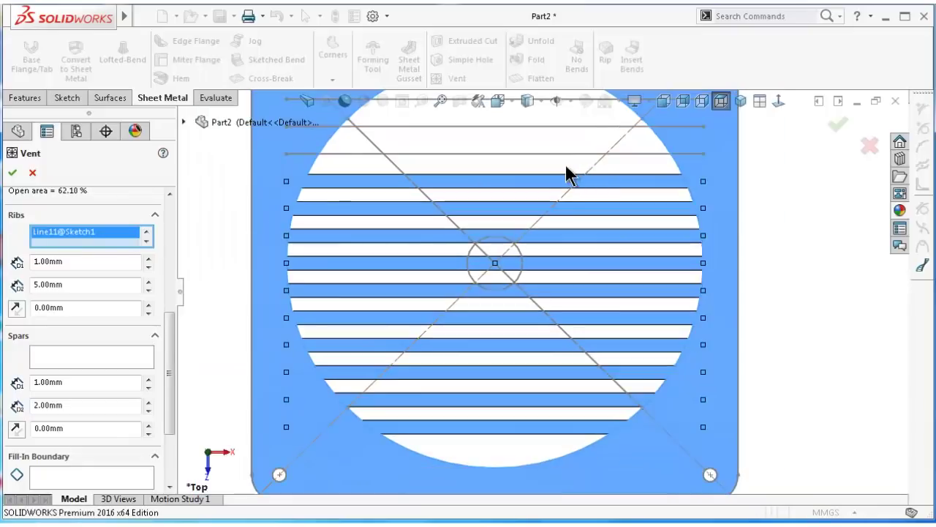
pyautogui.click(562, 153)
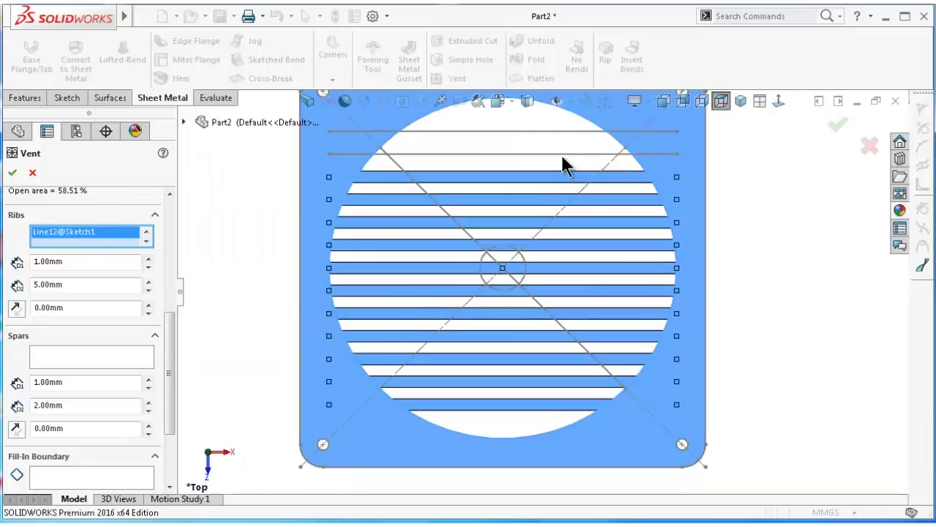
pyautogui.click(562, 154)
pyautogui.click(538, 129)
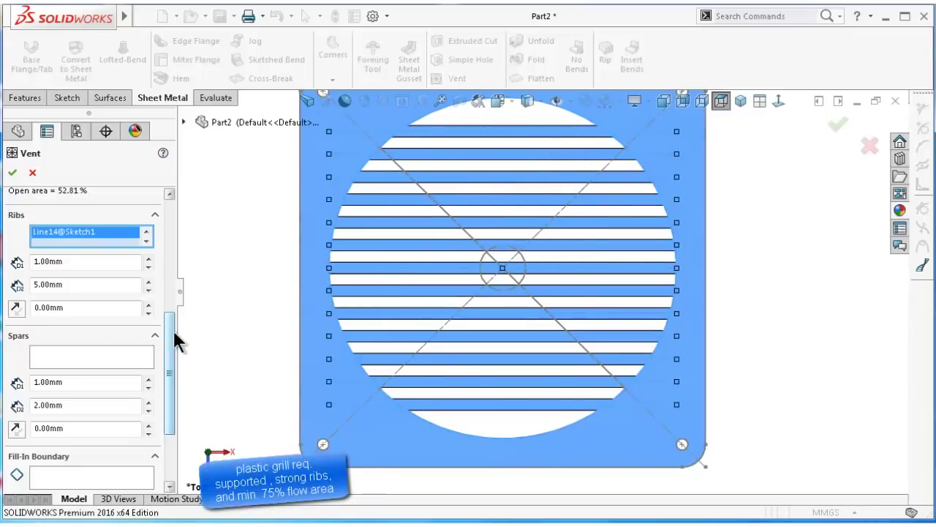
pyautogui.moveTo(174, 333); pyautogui.dragTo(177, 299)
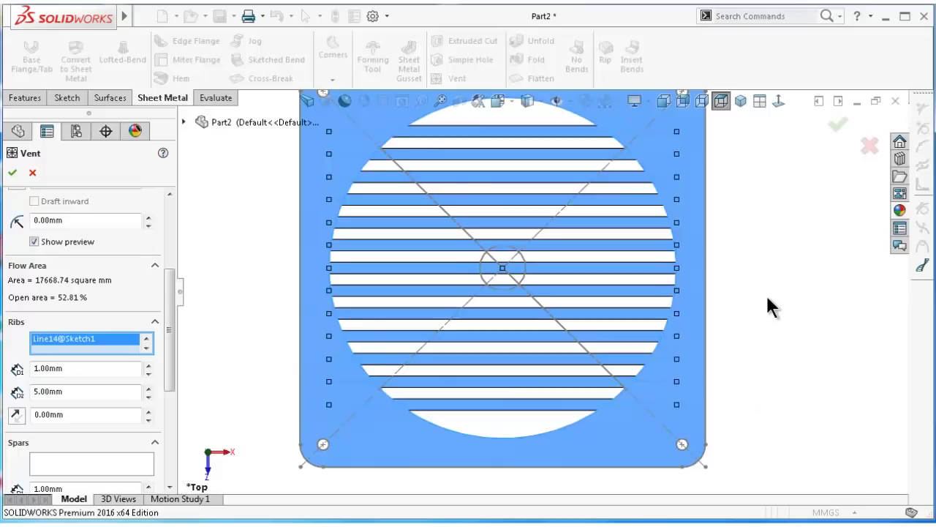
pyautogui.moveTo(623, 168)
pyautogui.mouseDown(button='middle')
pyautogui.moveTo(481, 255)
pyautogui.moveTo(487, 248)
pyautogui.mouseUp(button='middle')
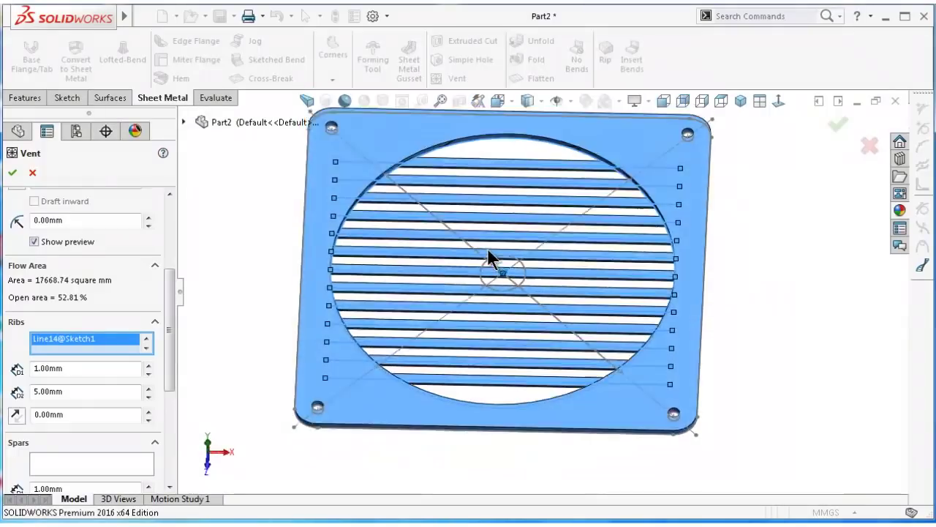
pyautogui.moveTo(554, 233)
pyautogui.mouseDown(button='middle')
pyautogui.moveTo(561, 249)
pyautogui.moveTo(573, 242)
pyautogui.mouseUp(button='middle')
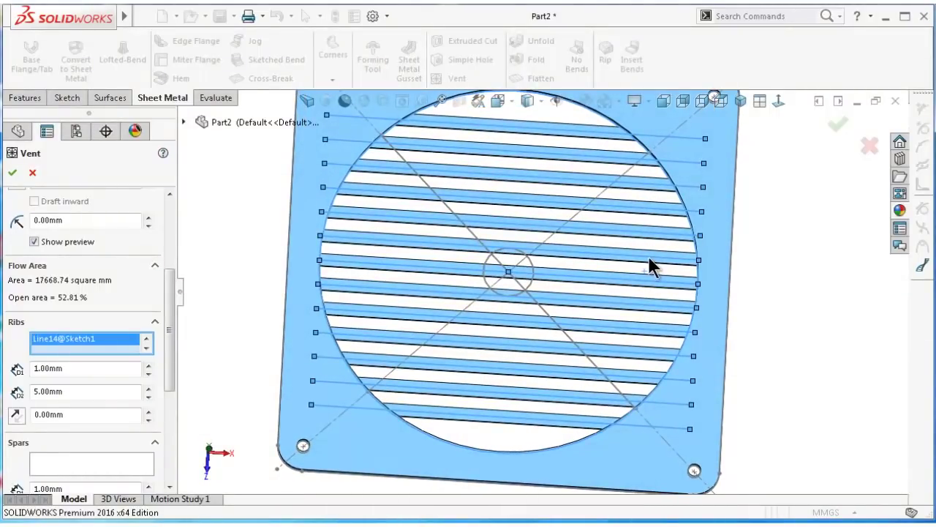
pyautogui.moveTo(647, 256); pyautogui.dragTo(664, 275, button='middle')
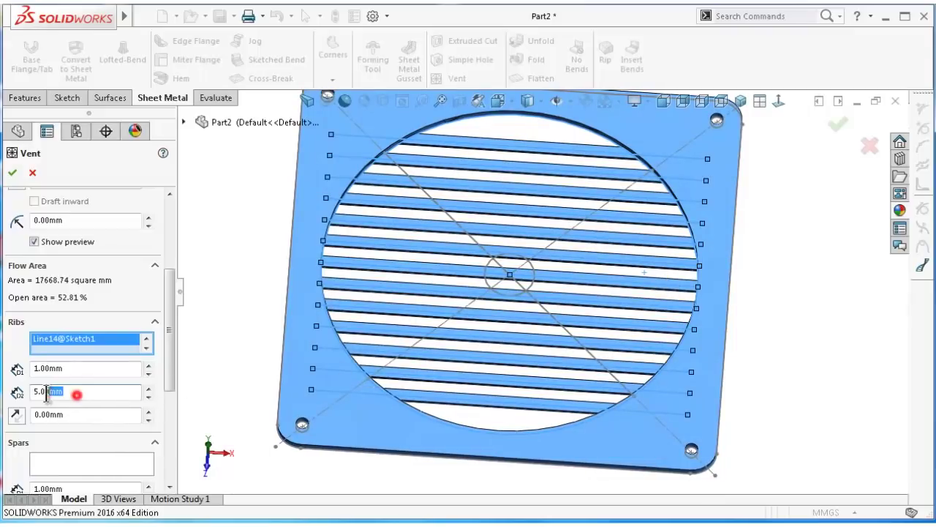
# - Set the vent rib width to 2 mm
pyautogui.moveTo(46, 392); pyautogui.dragTo(77, 392)
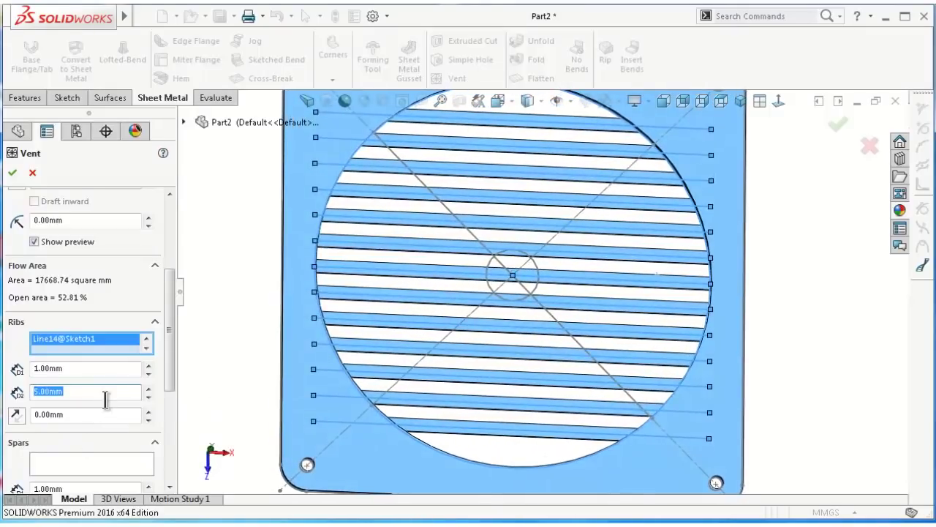
pyautogui.write('2')
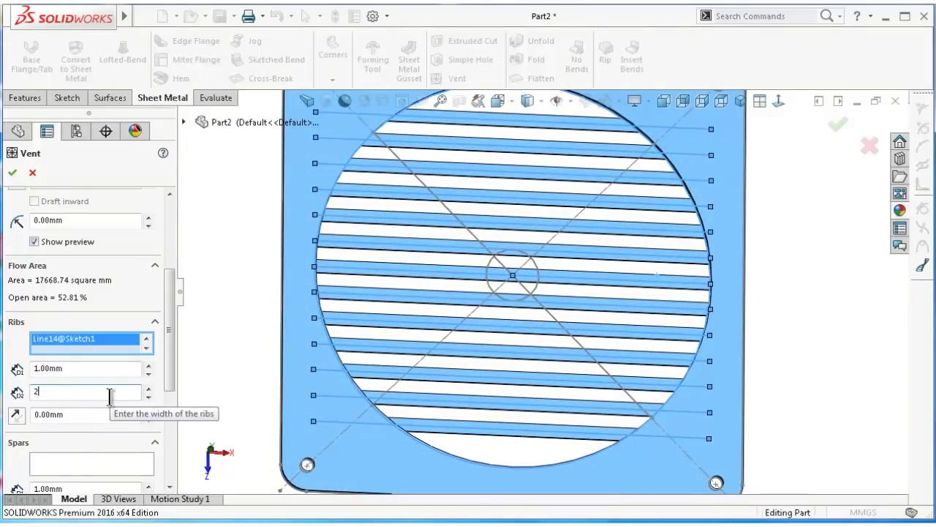
pyautogui.press('Return')
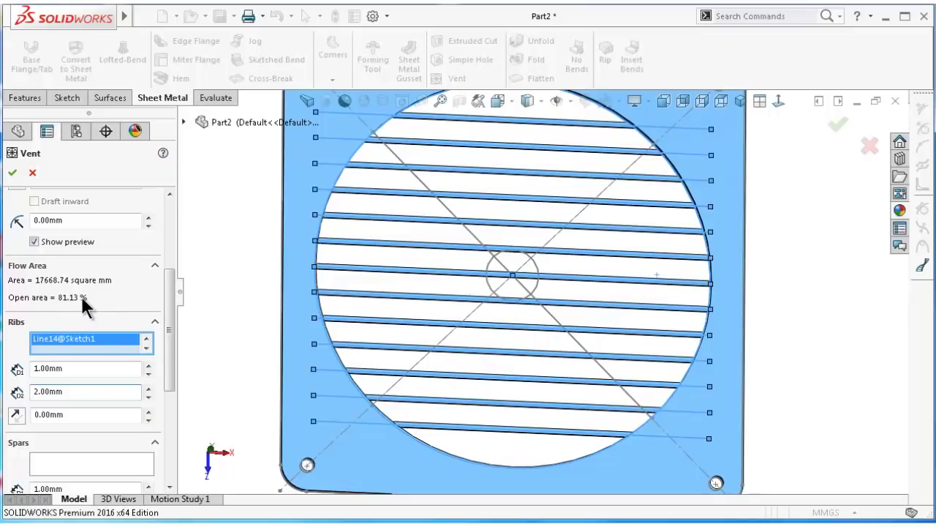
pyautogui.hotkey('ctrl', 'shift', 'z')
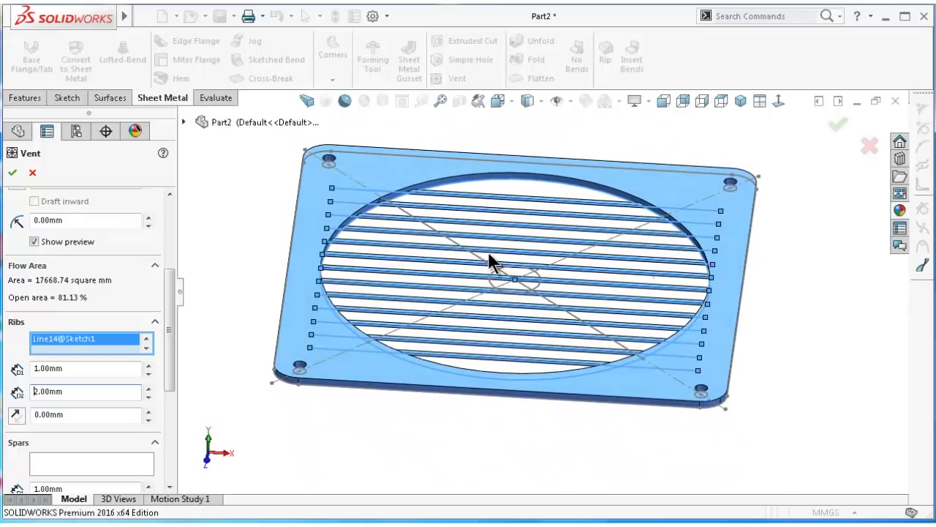
pyautogui.scroll(-3, 506, 329)
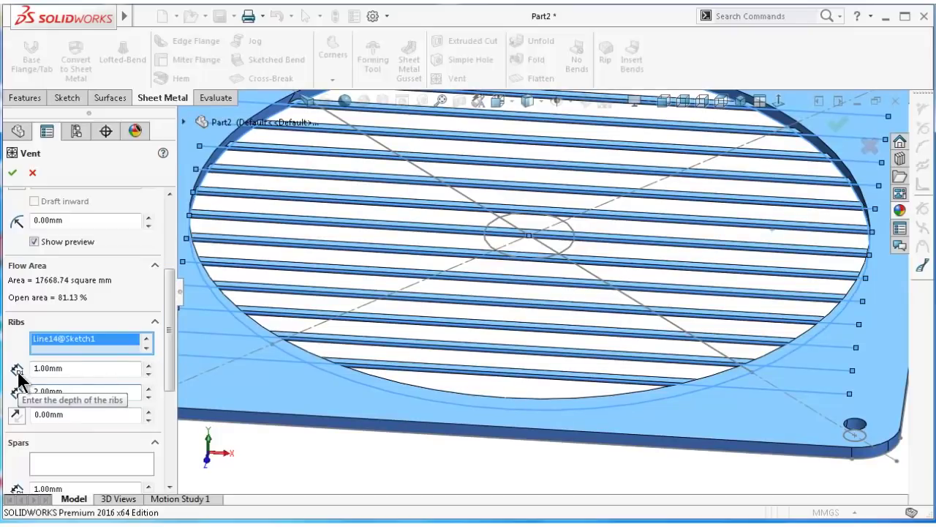
# - Set the rib depth to 20 mm and inspect the ribs at 81.13% open area
pyautogui.doubleClick(71, 368)
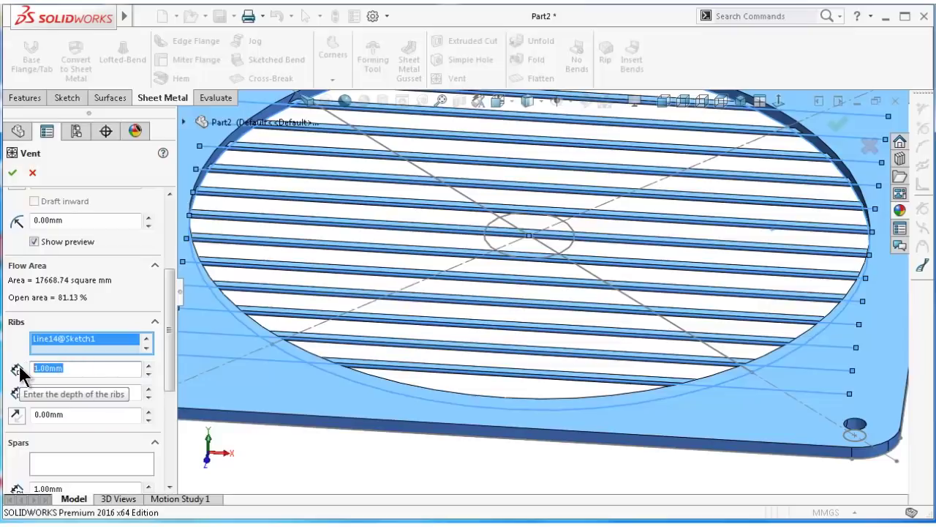
pyautogui.write('20')
pyautogui.press('Return')
pyautogui.press('f')
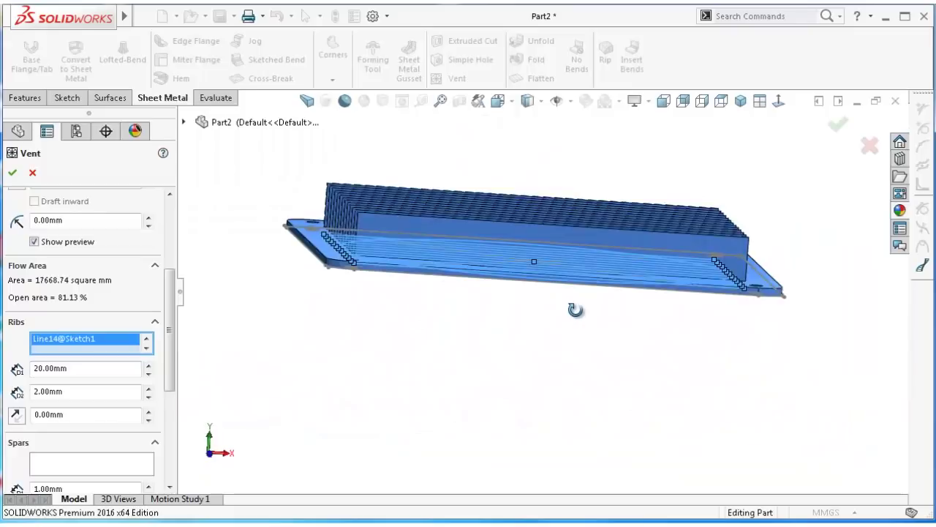
pyautogui.moveTo(567, 344); pyautogui.dragTo(564, 376, button='middle')
pyautogui.scroll(-3, 564, 350)
pyautogui.scroll(-2, 560, 340)
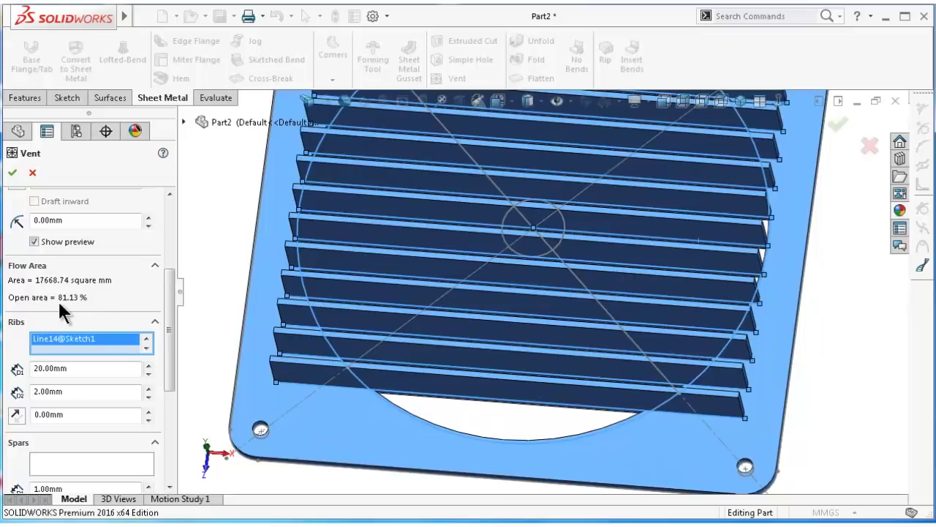
pyautogui.moveTo(168, 306); pyautogui.dragTo(169, 324)
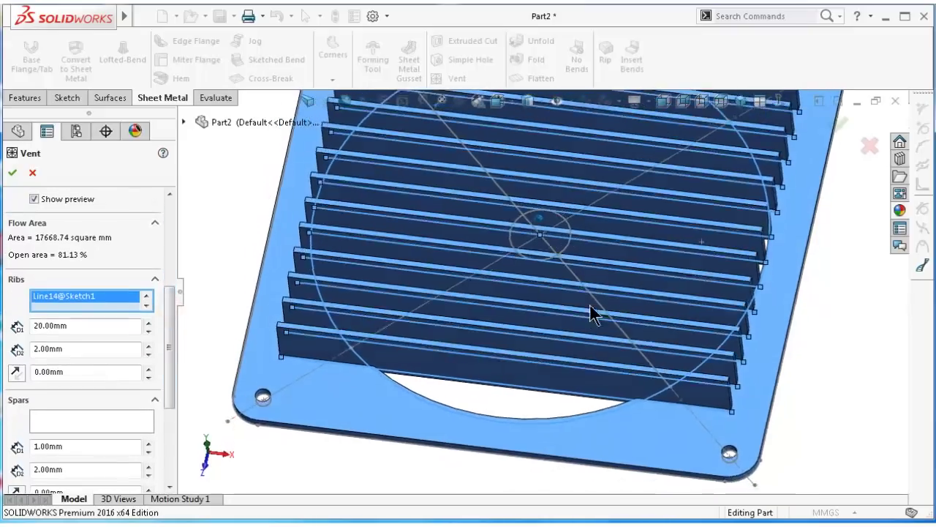
pyautogui.moveTo(468, 327); pyautogui.dragTo(652, 293, button='middle')
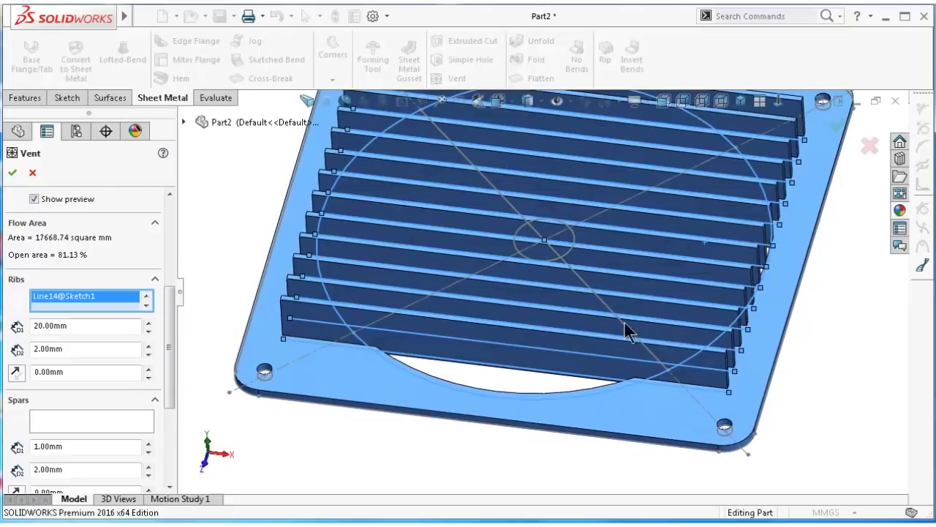
# - Add two more sketch lines to the vent's rib selection
pyautogui.moveTo(171, 359); pyautogui.dragTo(171, 391)
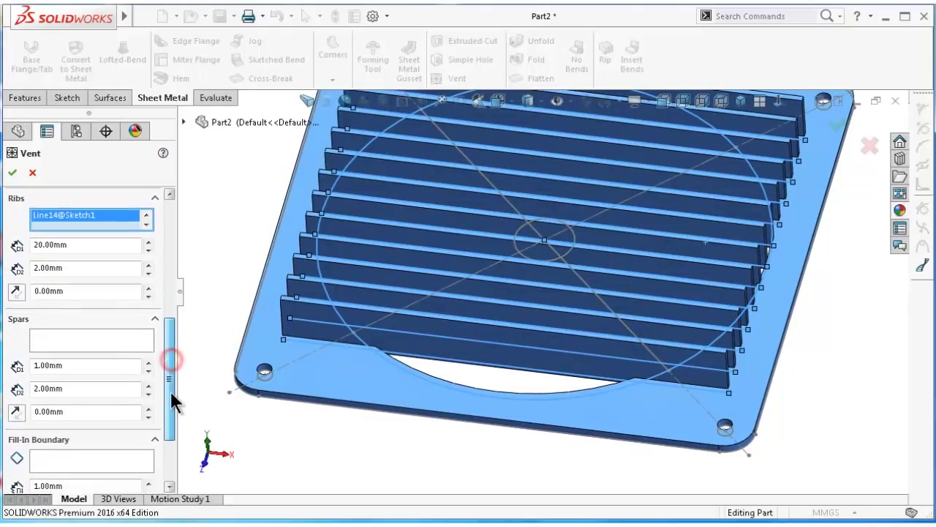
pyautogui.moveTo(481, 288); pyautogui.dragTo(377, 332, button='middle')
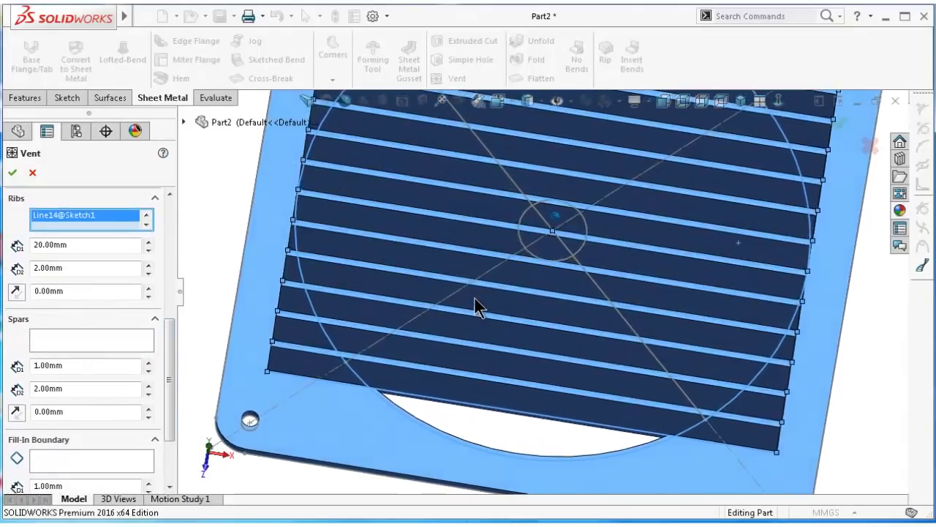
pyautogui.scroll(-1, 173, 371)
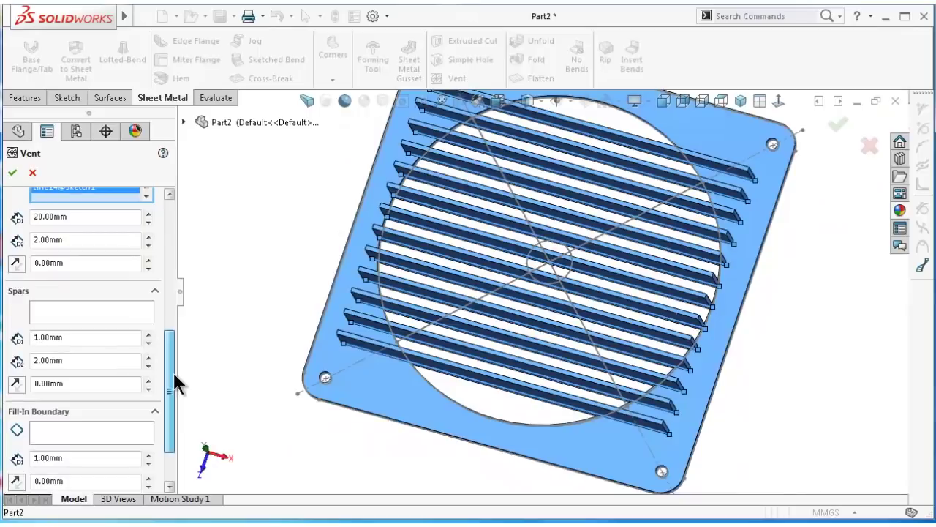
pyautogui.click(104, 316)
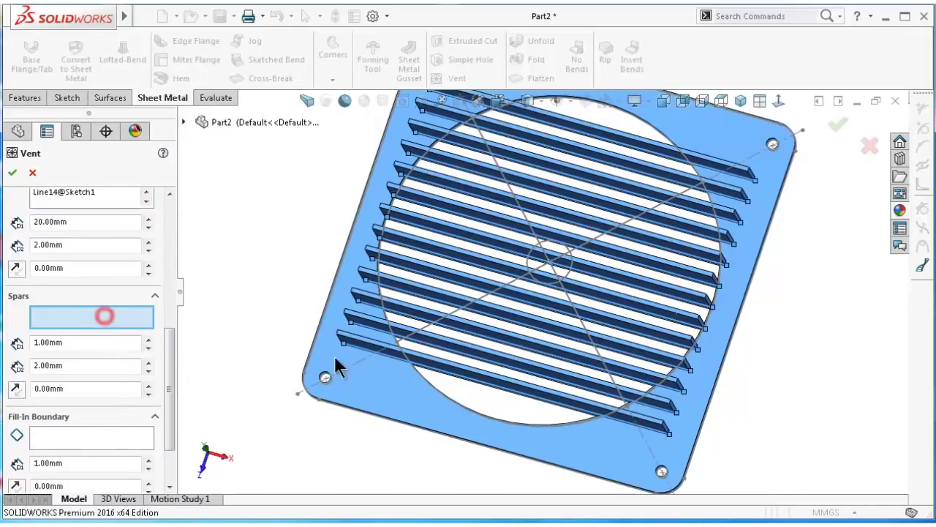
pyautogui.click(427, 324)
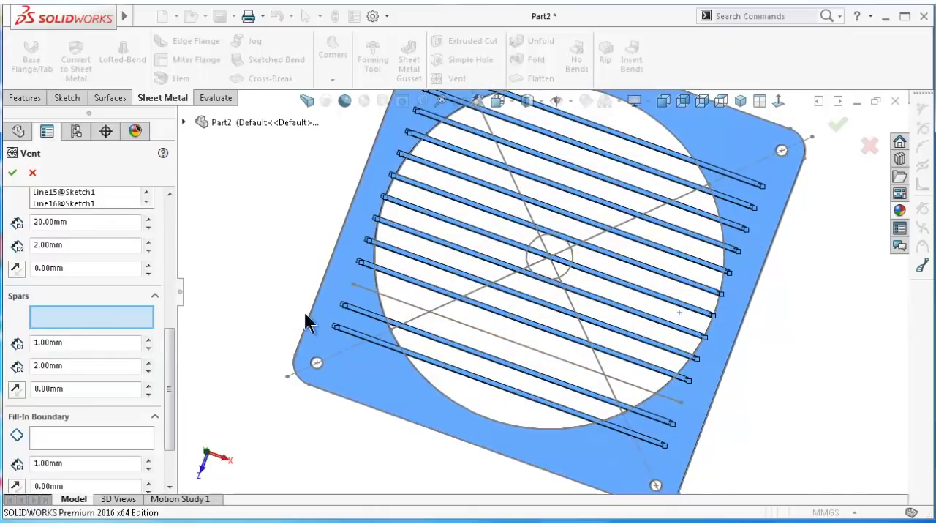
pyautogui.click(119, 196)
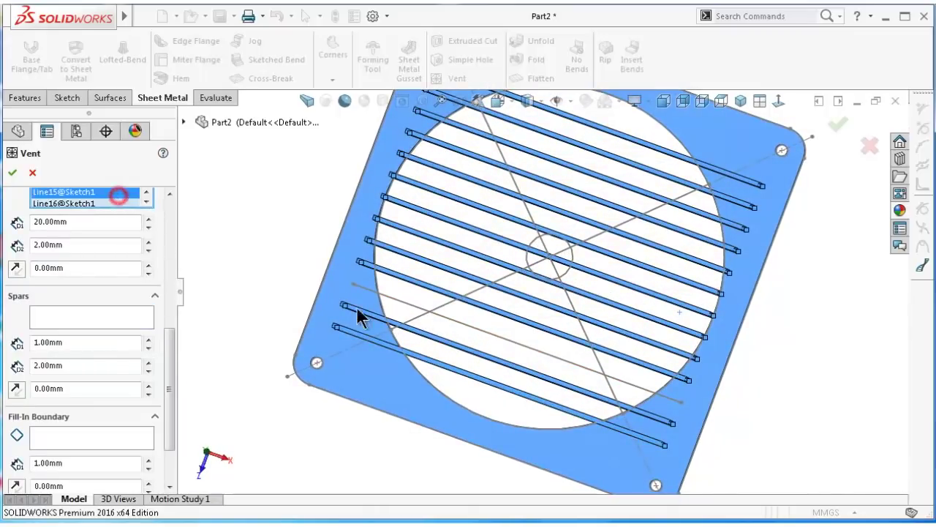
pyautogui.click(417, 306)
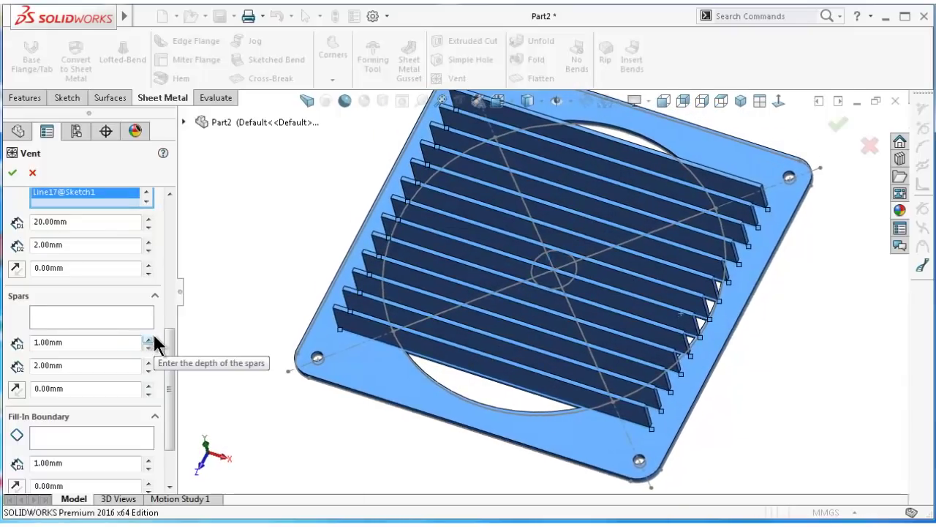
# - Select the two diagonal sketch lines as vent spars
pyautogui.click(105, 317)
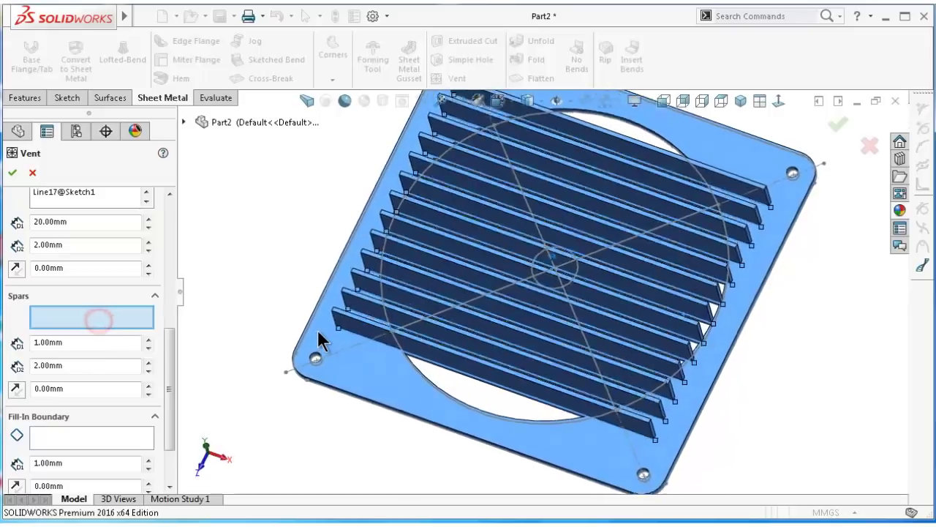
pyautogui.moveTo(317, 339); pyautogui.dragTo(438, 343, button='middle')
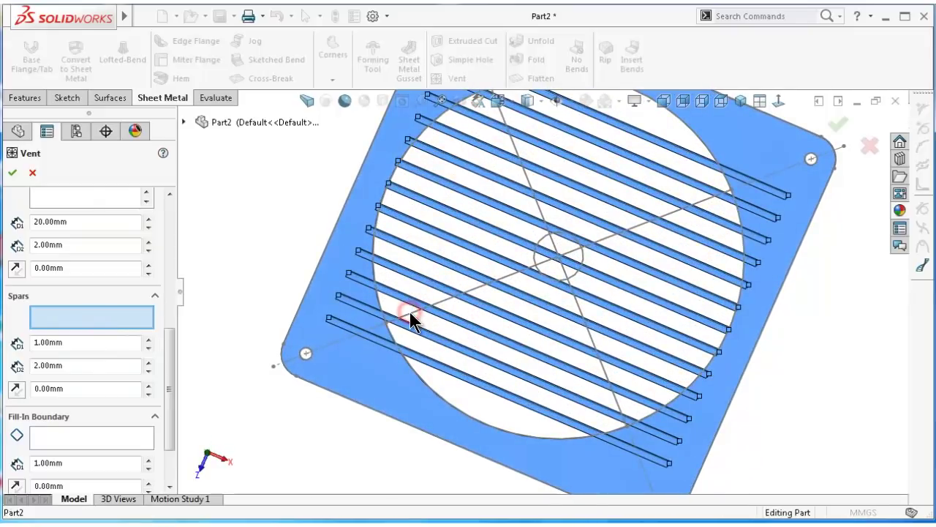
pyautogui.click(410, 313)
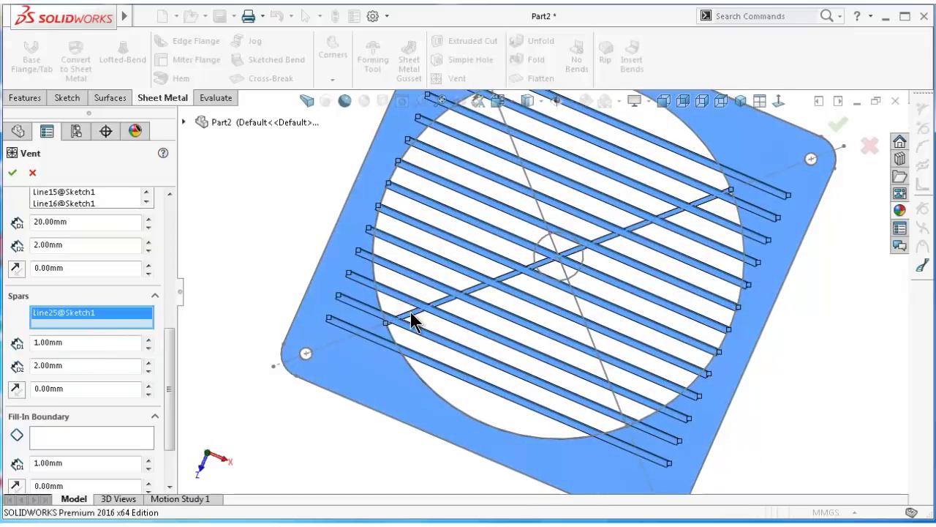
pyautogui.click(592, 340)
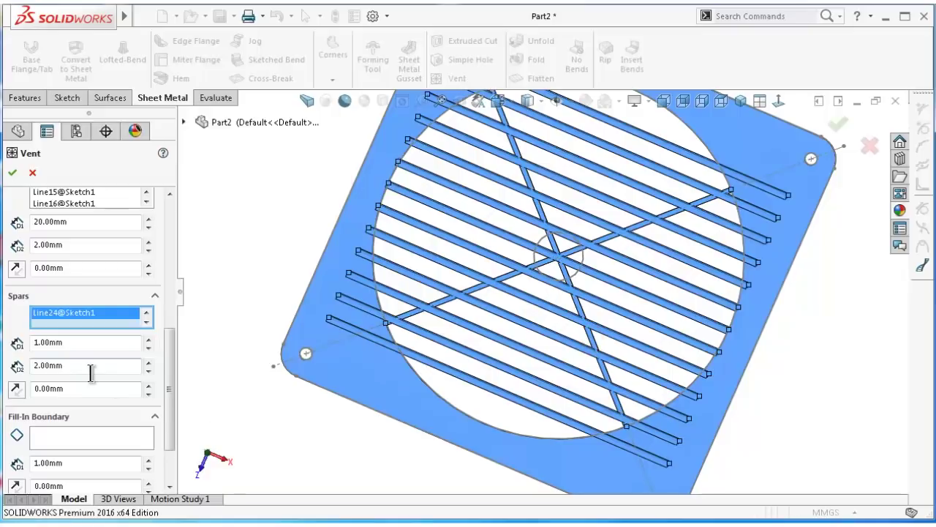
# - Set the spar depth to 20 mm and view the spars in 3D
pyautogui.moveTo(89, 371); pyautogui.dragTo(25, 367)
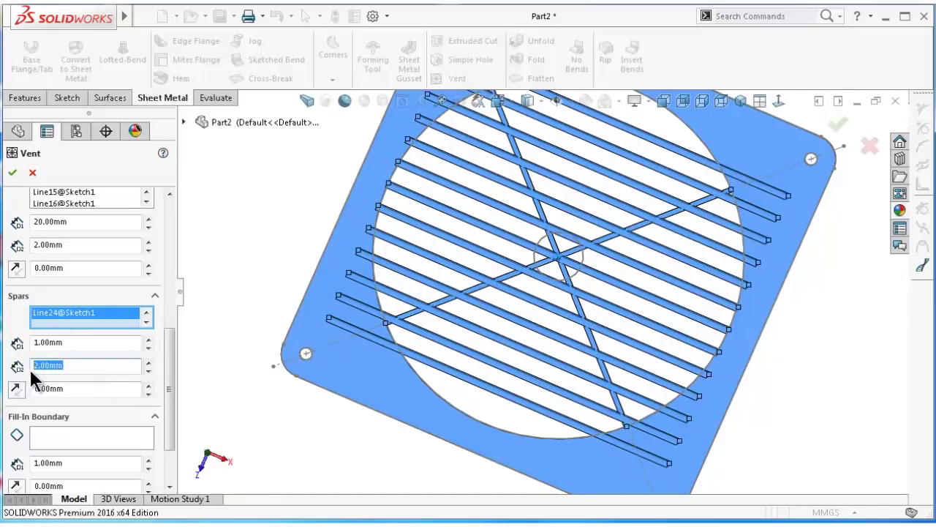
pyautogui.moveTo(73, 342); pyautogui.dragTo(27, 343)
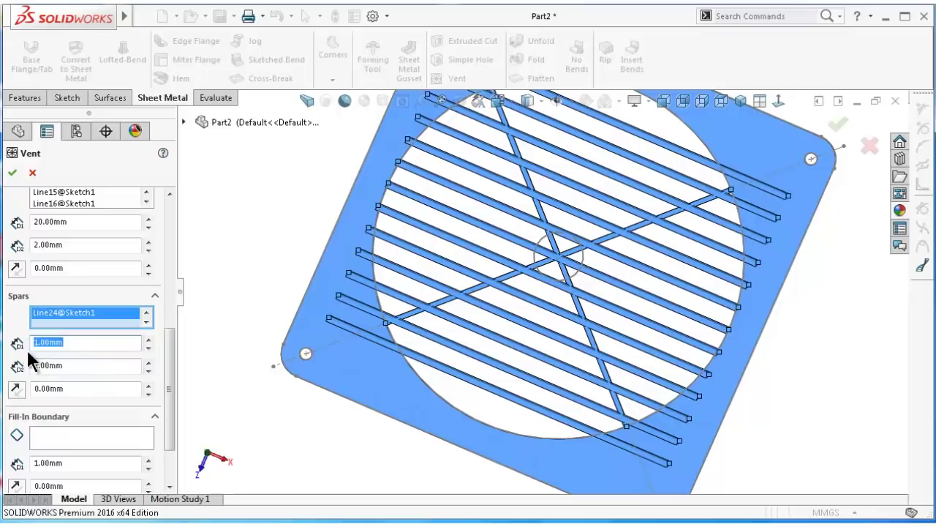
pyautogui.write('20')
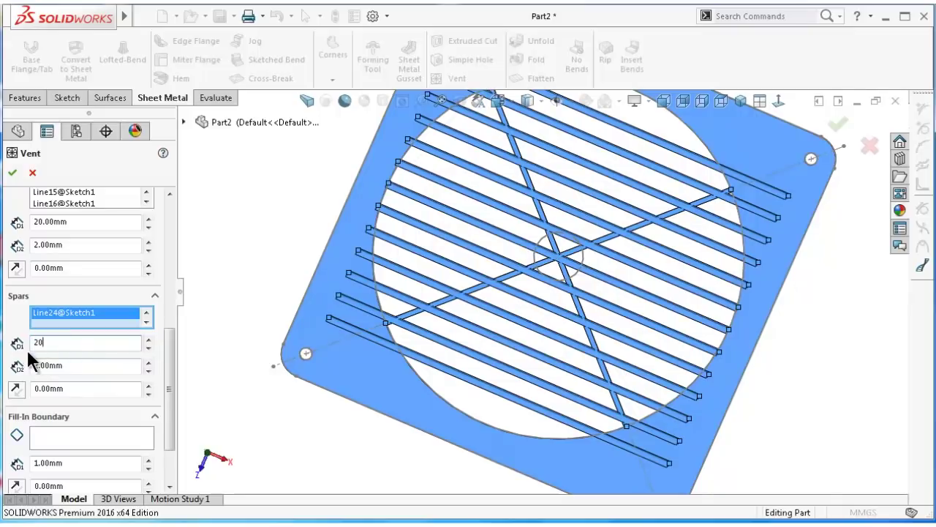
pyautogui.press('Return')
pyautogui.moveTo(325, 437)
pyautogui.mouseDown(button='middle')
pyautogui.moveTo(339, 289)
pyautogui.moveTo(506, 376)
pyautogui.mouseUp(button='middle')
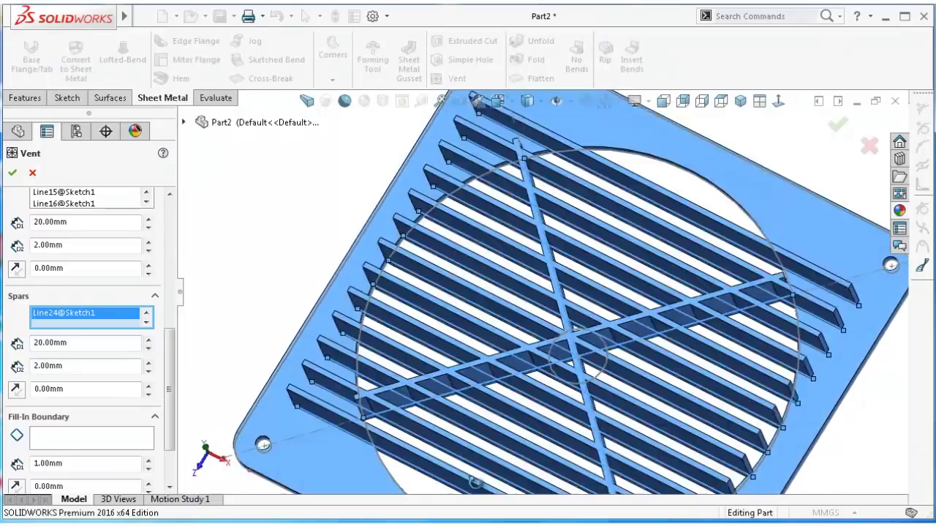
pyautogui.scroll(-3, 430, 496)
pyautogui.moveTo(172, 377); pyautogui.dragTo(169, 428)
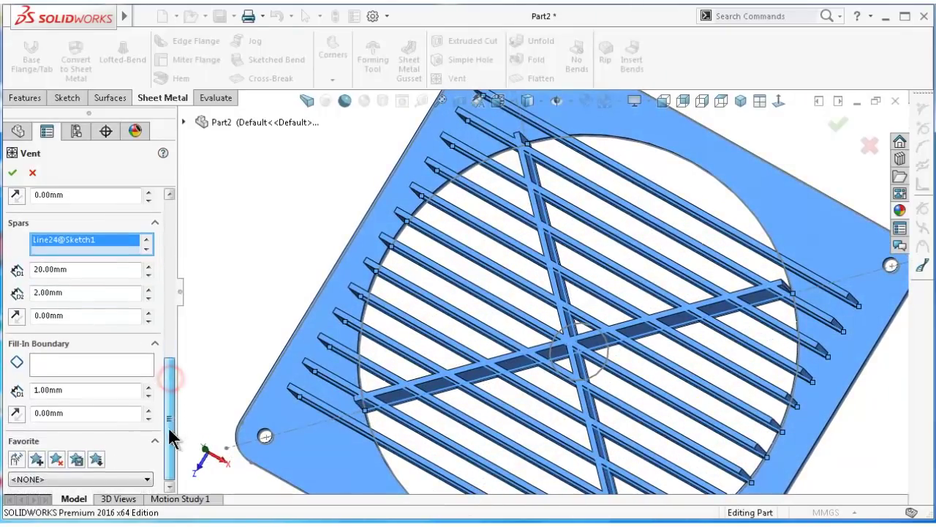
# - Add the small centre circle as a 20 mm deep vent fill-in boundary
pyautogui.click(42, 364)
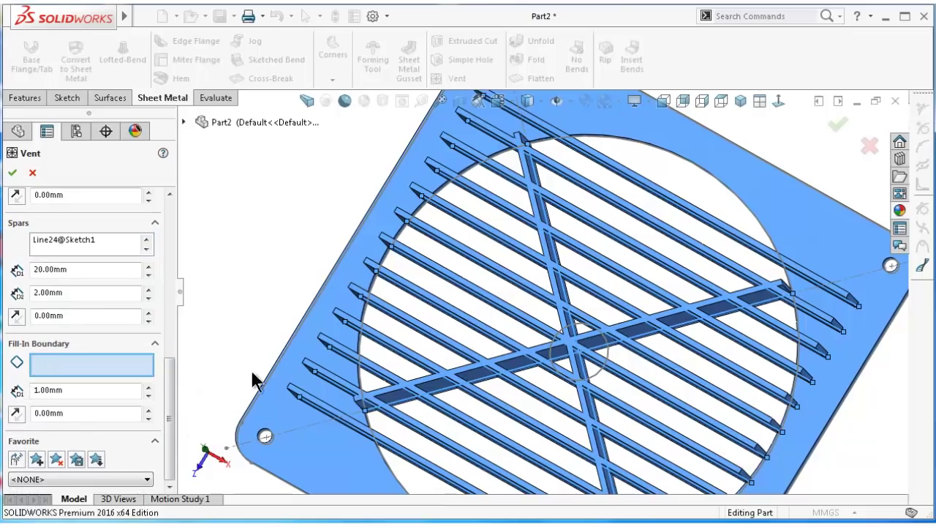
pyautogui.scroll(-3, 620, 349)
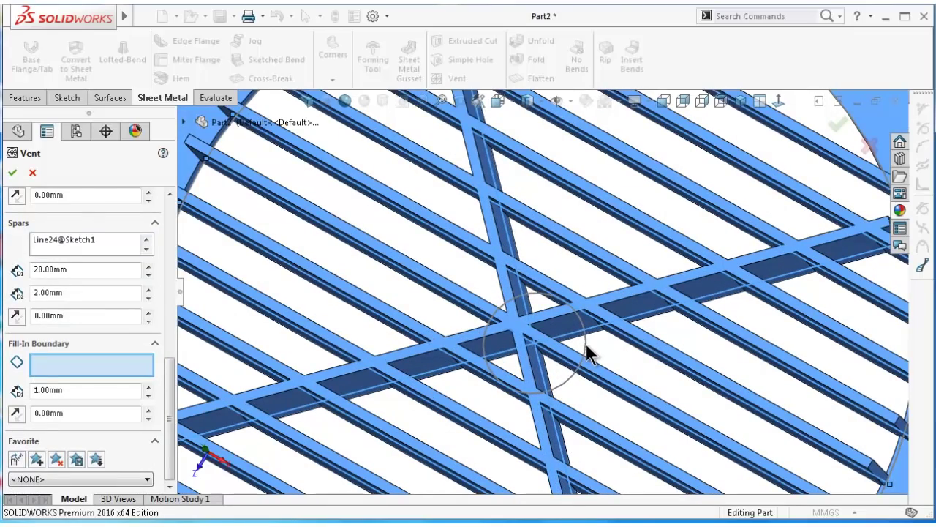
pyautogui.click(586, 343)
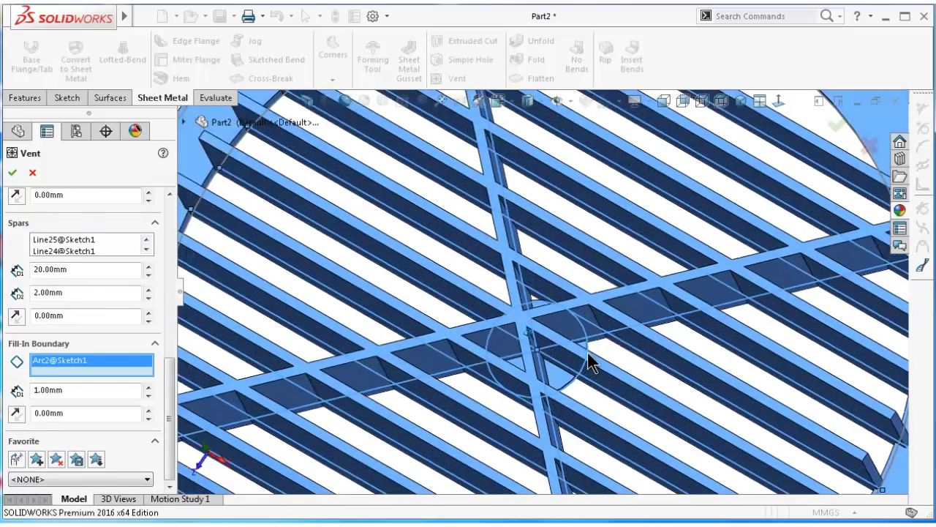
pyautogui.press('f')
pyautogui.write('20')
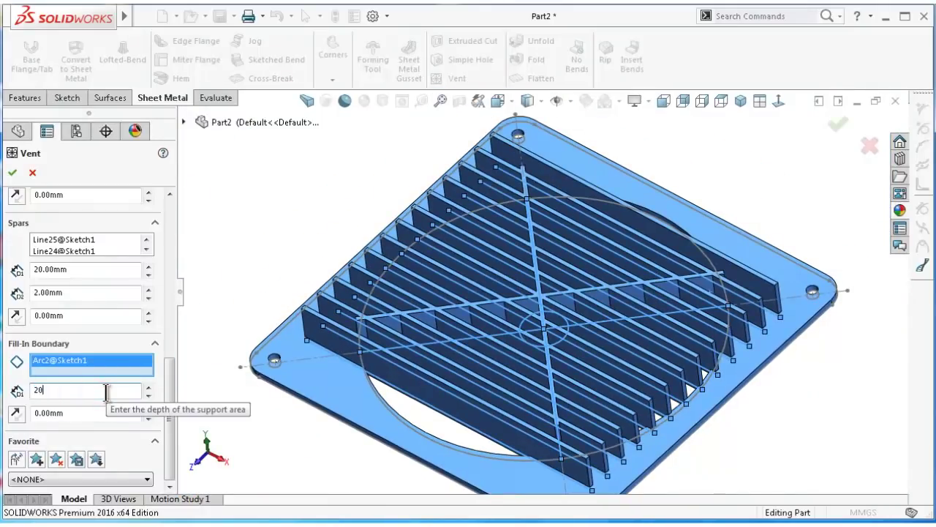
pyautogui.press('Return')
pyautogui.moveTo(287, 252); pyautogui.dragTo(193, 306, button='middle')
pyautogui.scroll(3, 176, 301)
pyautogui.scroll(1, 176, 297)
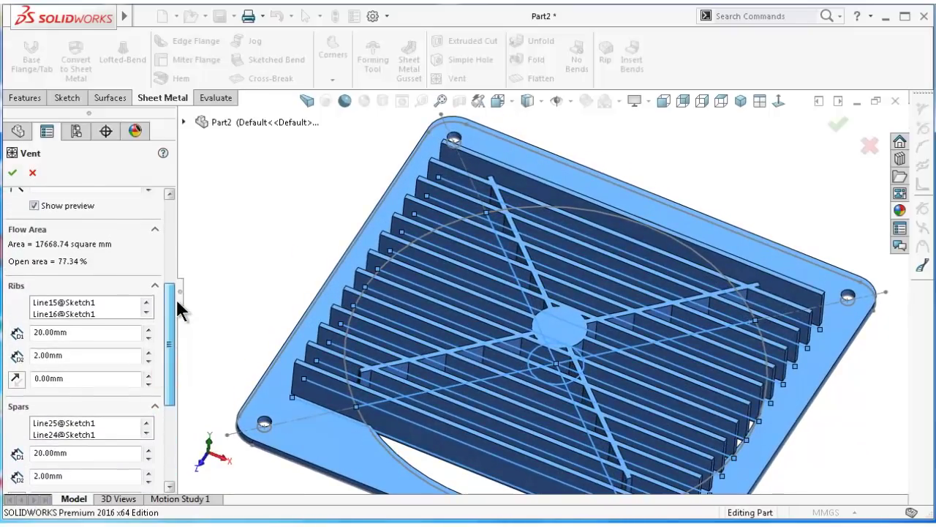
pyautogui.scroll(1, 175, 297)
pyautogui.scroll(1, 178, 297)
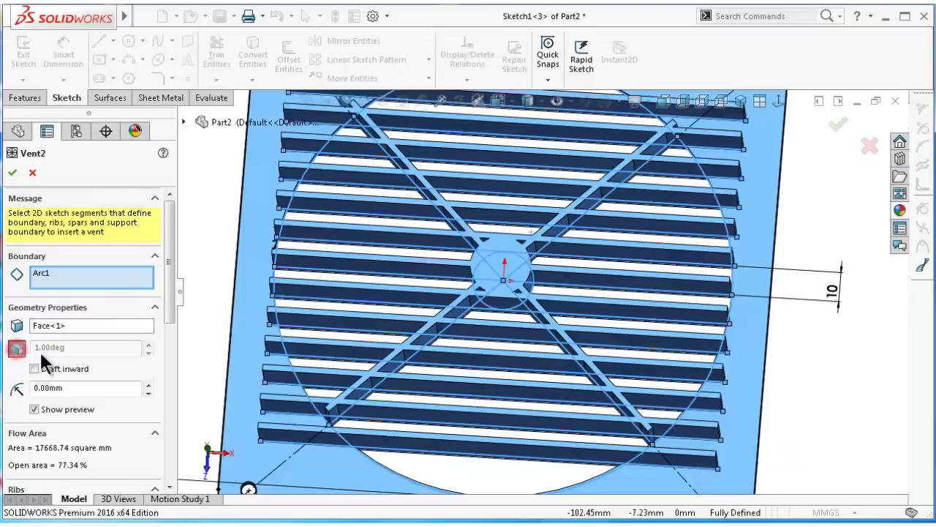
# - Give the vent a 1.00° draft angle pointing inward
pyautogui.click(34, 369)
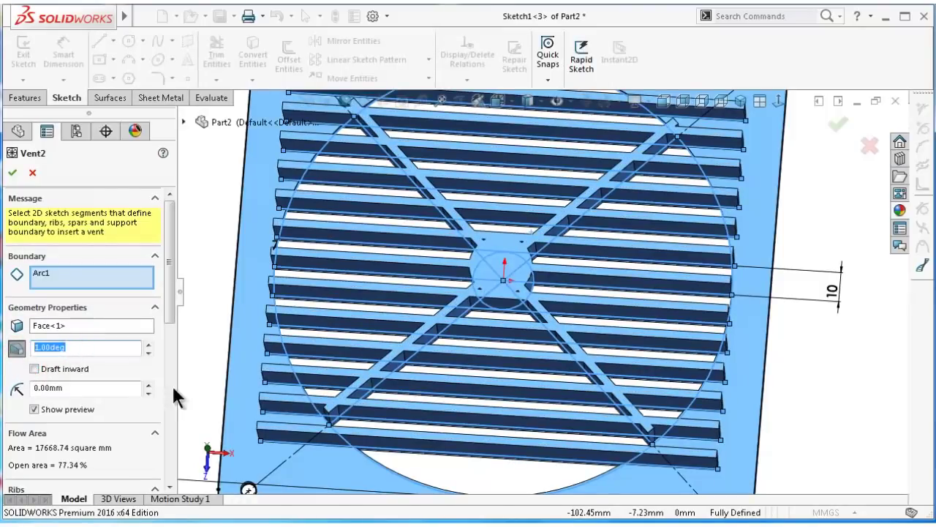
pyautogui.moveTo(791, 398)
pyautogui.mouseDown(button='middle')
pyautogui.moveTo(715, 399)
pyautogui.moveTo(638, 216)
pyautogui.moveTo(564, 223)
pyautogui.moveTo(571, 230)
pyautogui.mouseUp(button='middle')
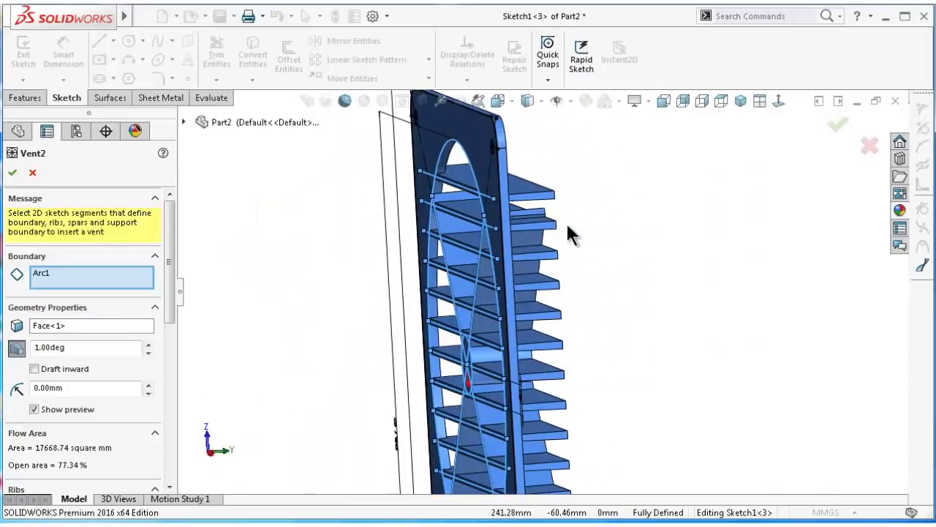
pyautogui.click(49, 368)
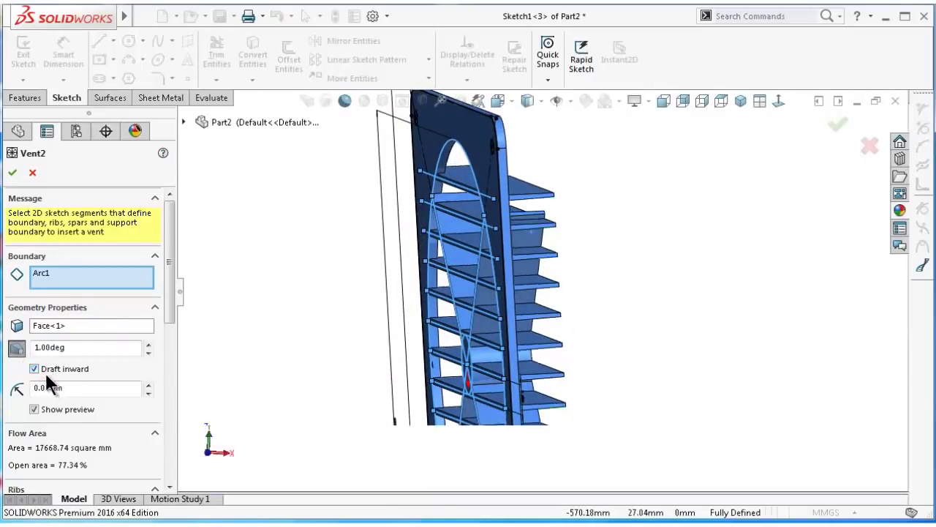
pyautogui.moveTo(512, 344)
pyautogui.mouseDown(button='middle')
pyautogui.moveTo(414, 339)
pyautogui.moveTo(378, 358)
pyautogui.mouseUp(button='middle')
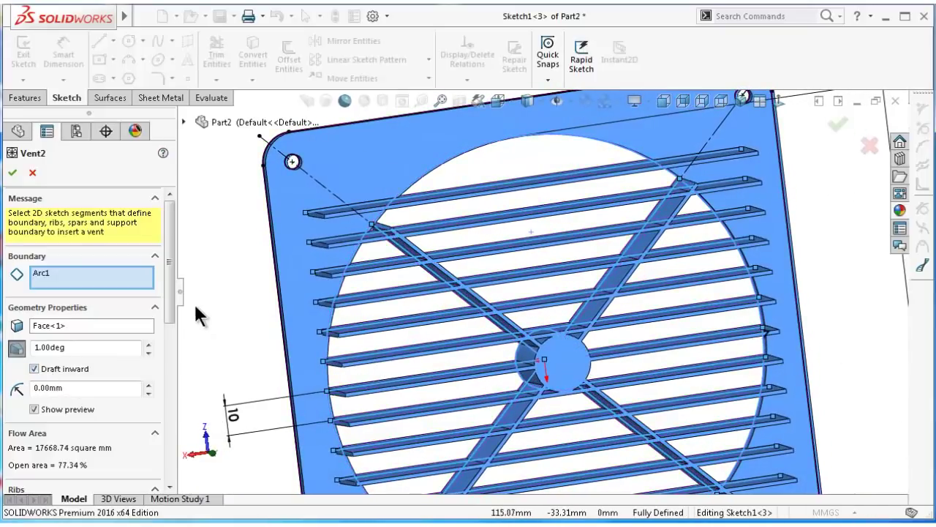
pyautogui.moveTo(173, 307); pyautogui.dragTo(135, 338)
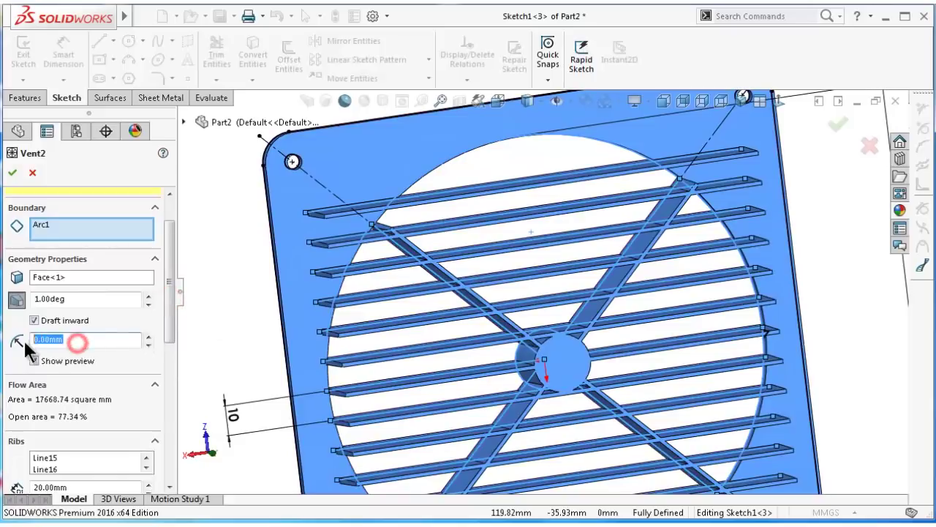
# - Set the vent fillet radius to 0.5 mm and create the Vent2 feature
pyautogui.write('0')
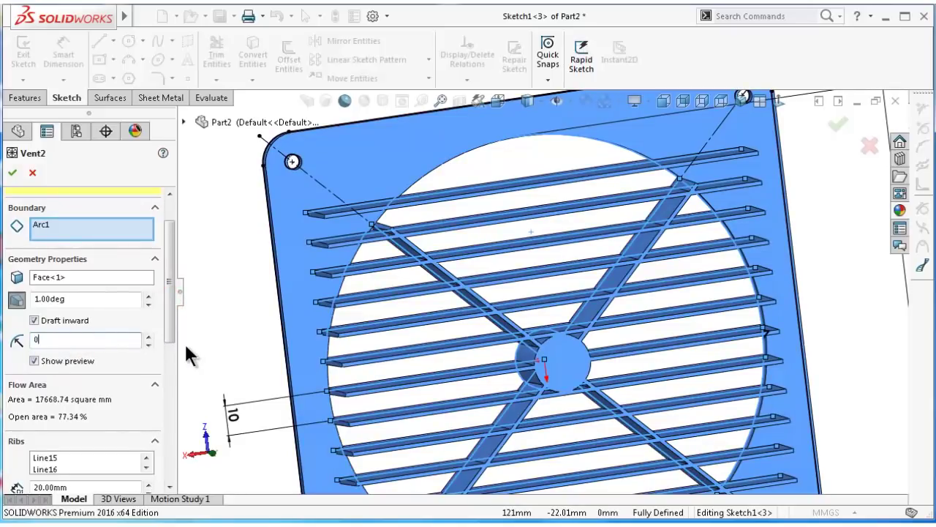
pyautogui.write('.5')
pyautogui.click(254, 284)
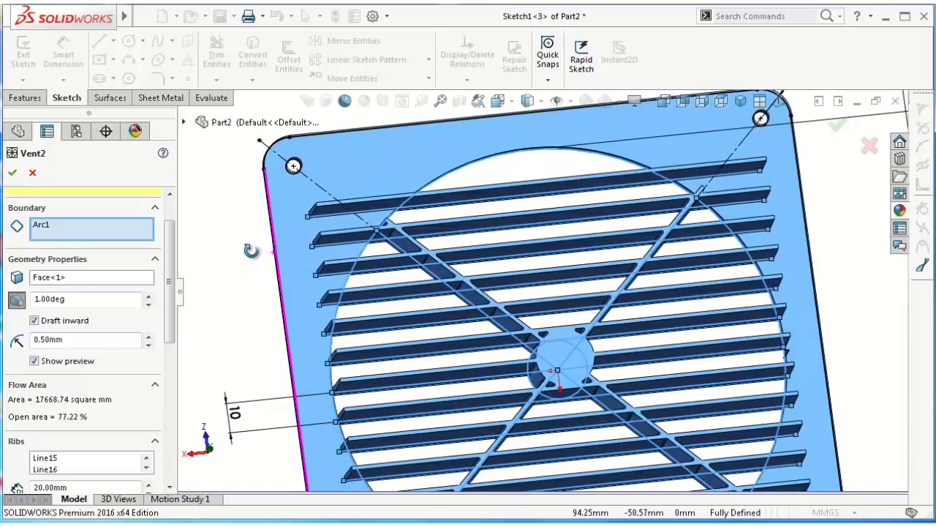
pyautogui.scroll(5, 710, 388)
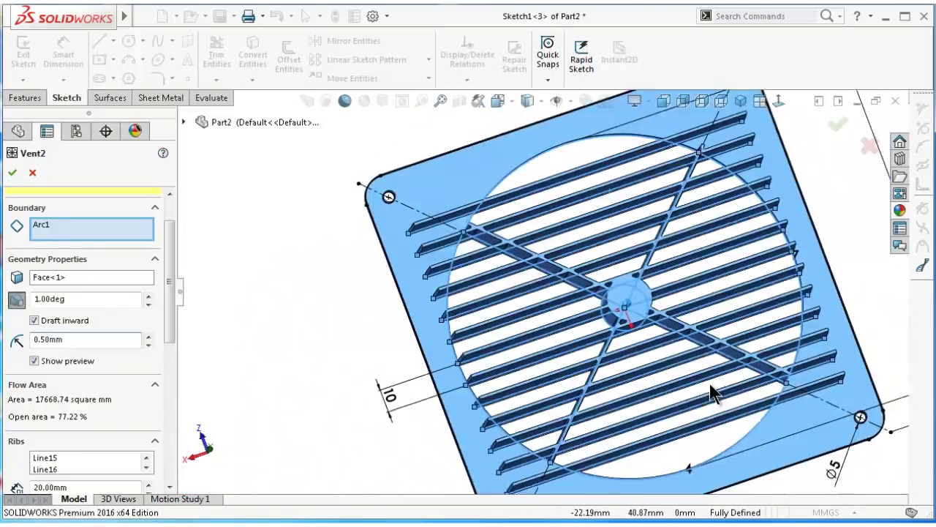
pyautogui.press('Up')
pyautogui.press('Up')
pyautogui.press('Up')
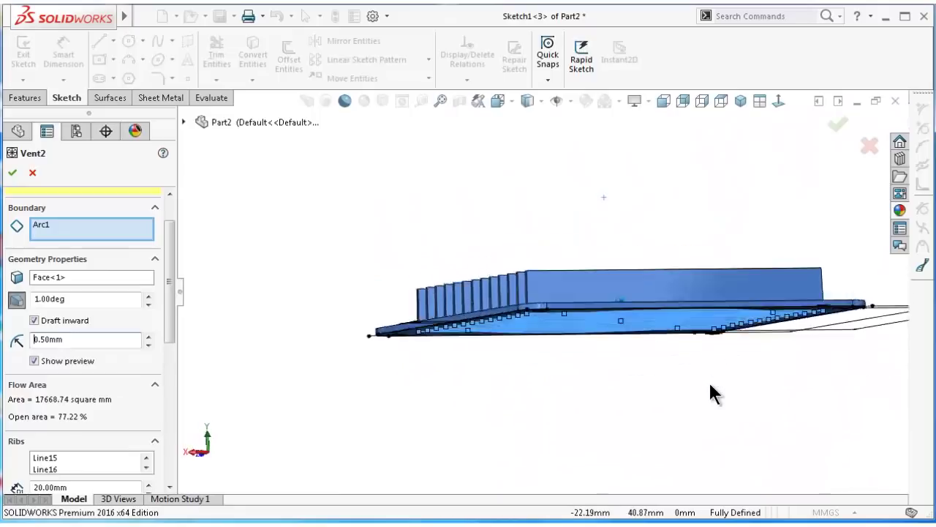
pyautogui.press('Down')
pyautogui.press('Down')
pyautogui.press('Down')
pyautogui.scroll(-3, 709, 383)
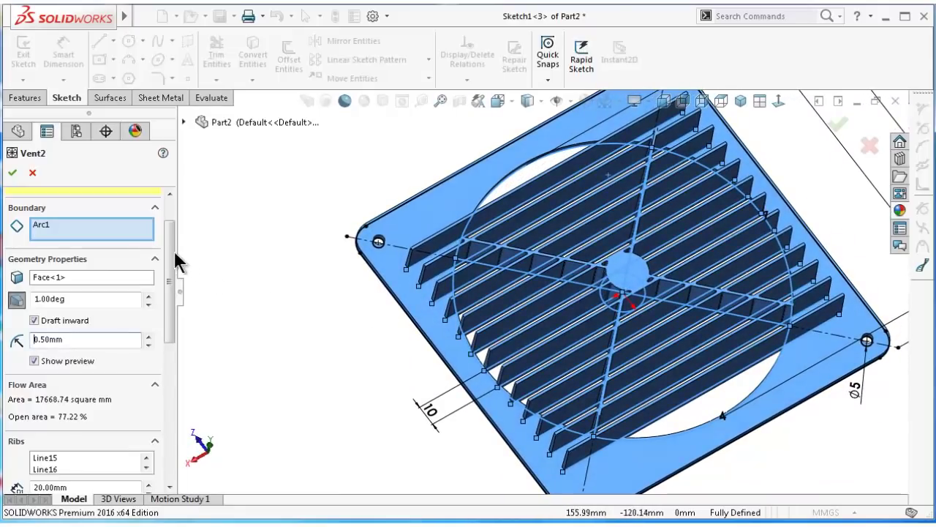
pyautogui.moveTo(174, 264)
pyautogui.mouseDown()
pyautogui.moveTo(178, 388)
pyautogui.moveTo(179, 216)
pyautogui.mouseUp()
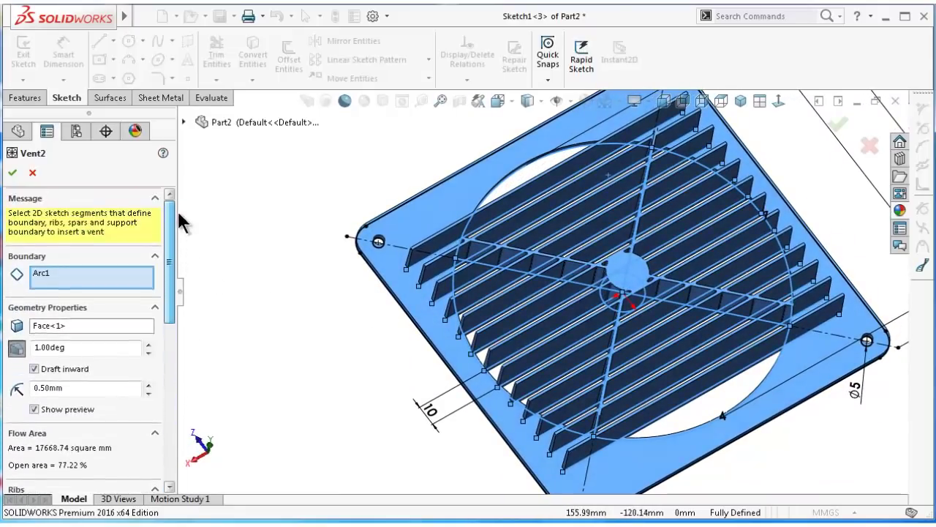
pyautogui.click(12, 173)
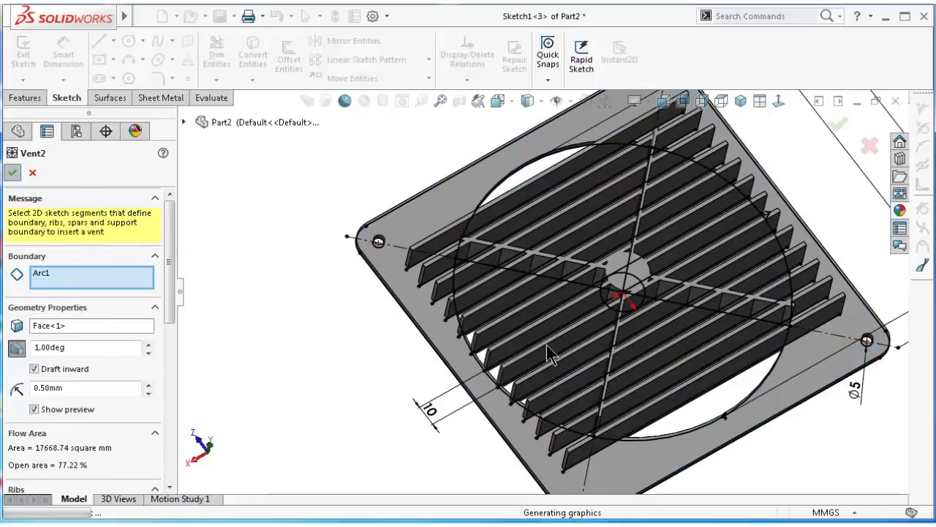
# - Inspect the finished Vent2 from several standard views, then select the Front Plane
pyautogui.click(383, 356)
pyautogui.moveTo(383, 353); pyautogui.dragTo(446, 303, button='middle')
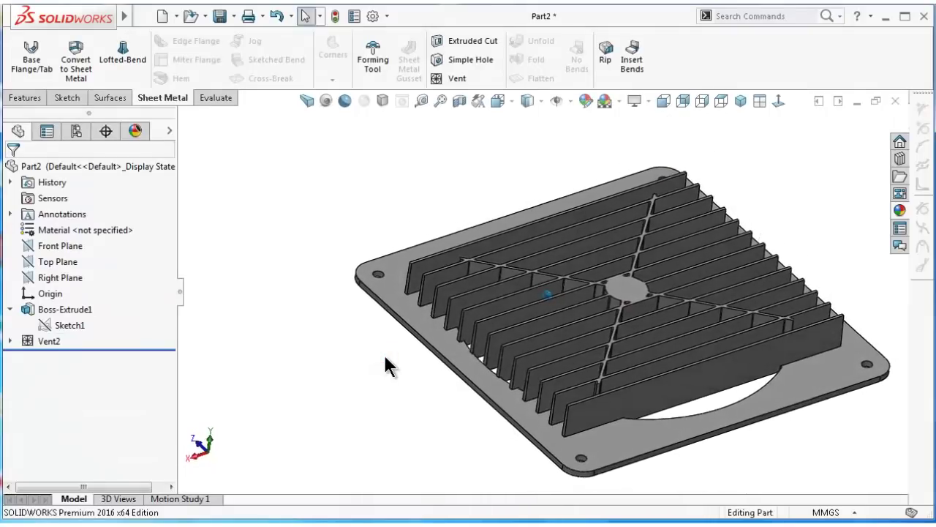
pyautogui.hotkey('ctrl', '8')
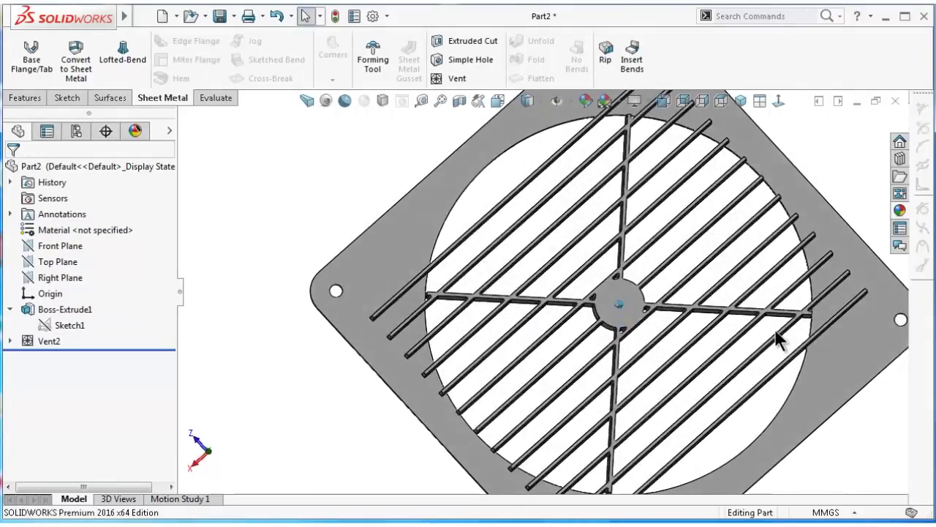
pyautogui.hotkey('ctrl', '7')
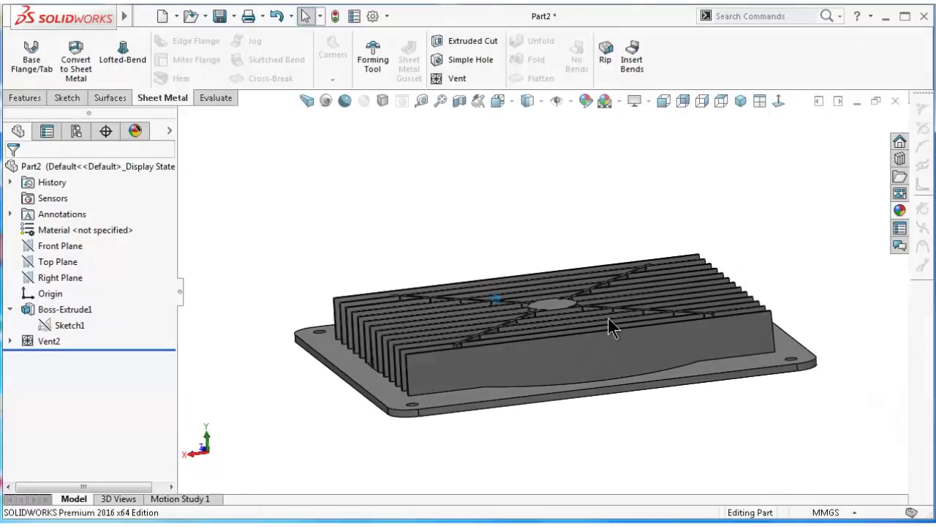
pyautogui.click(740, 368)
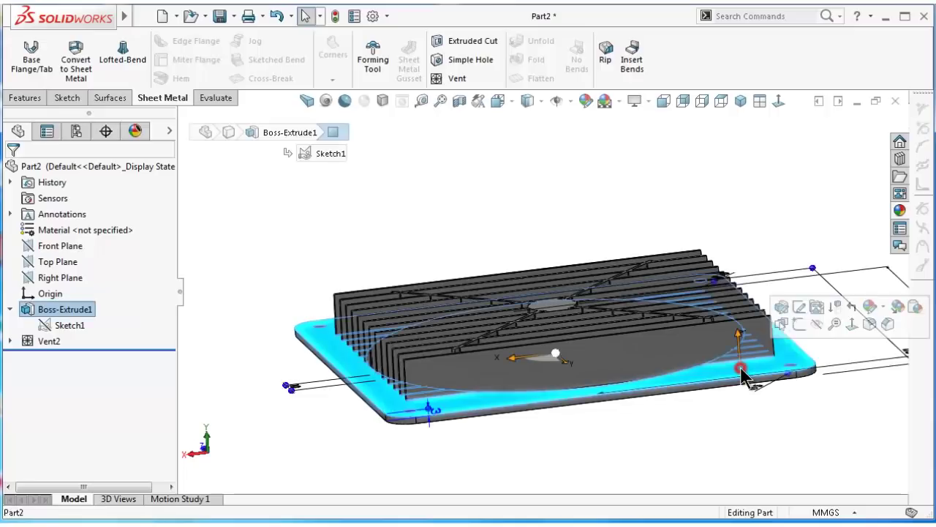
pyautogui.click(739, 428)
pyautogui.hotkey('ctrl', '5')
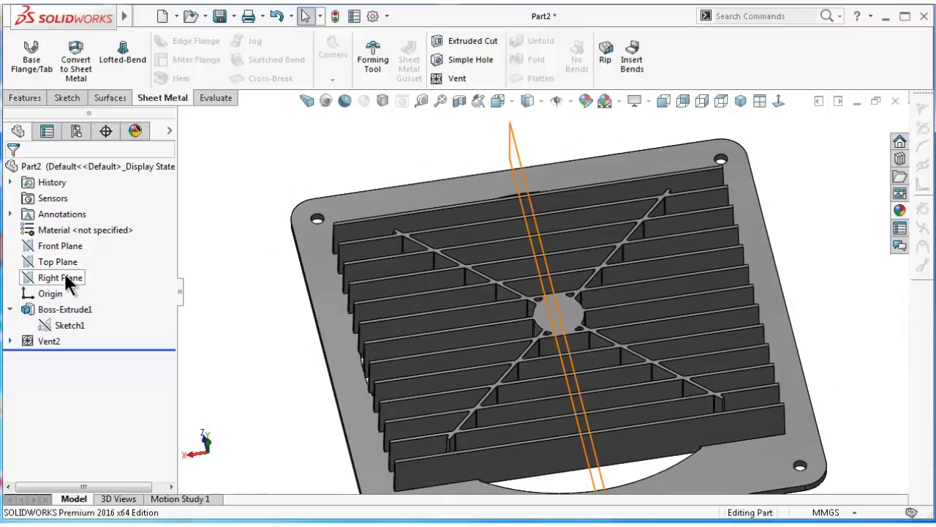
pyautogui.click(69, 248)
# - Sketch on the Front Plane and draw a three-point arc across the rib block
pyautogui.click(76, 229)
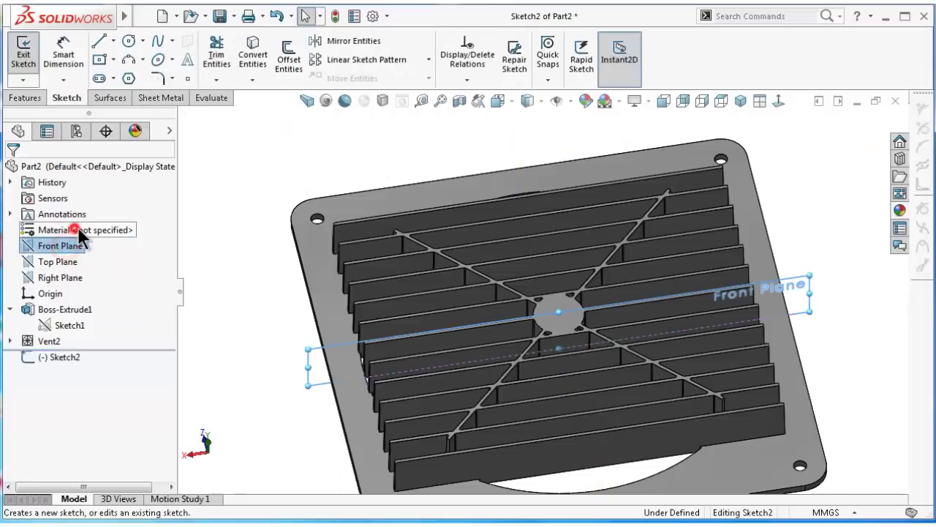
pyautogui.click(779, 103)
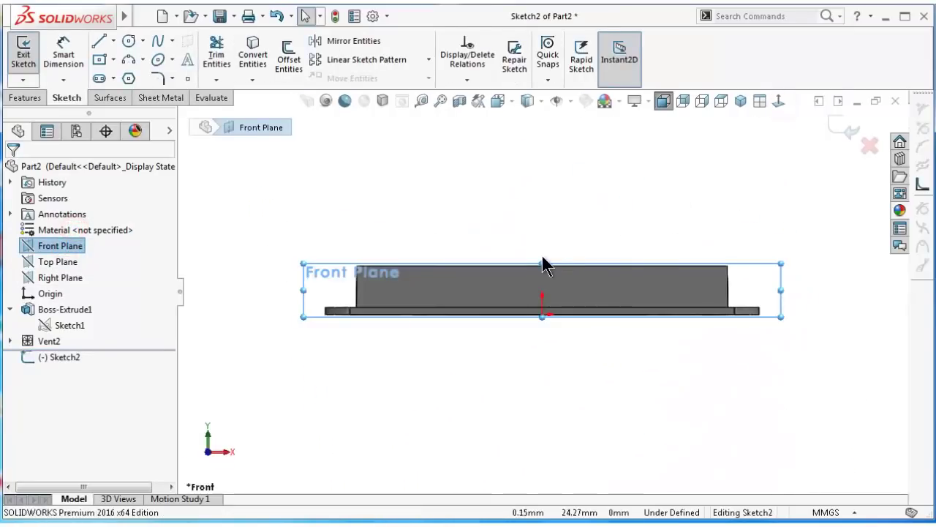
pyautogui.scroll(-2, 543, 252)
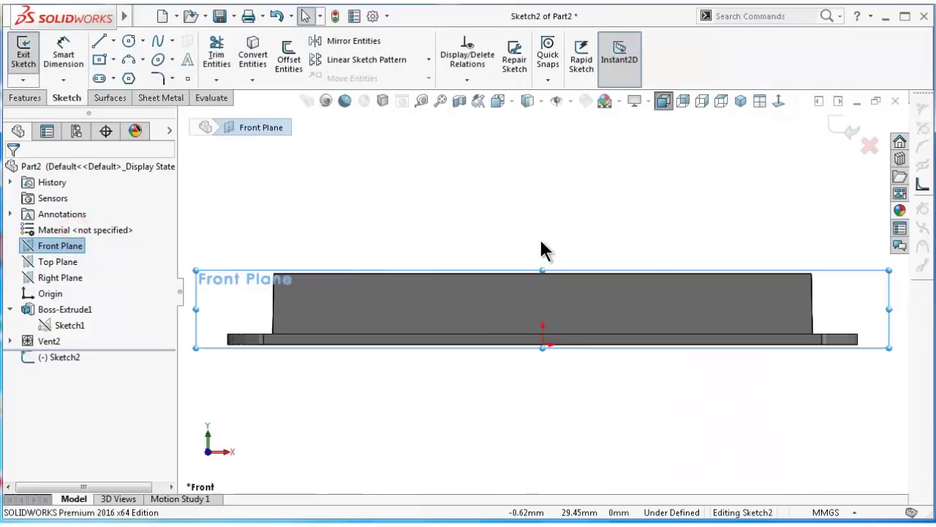
pyautogui.click(125, 60)
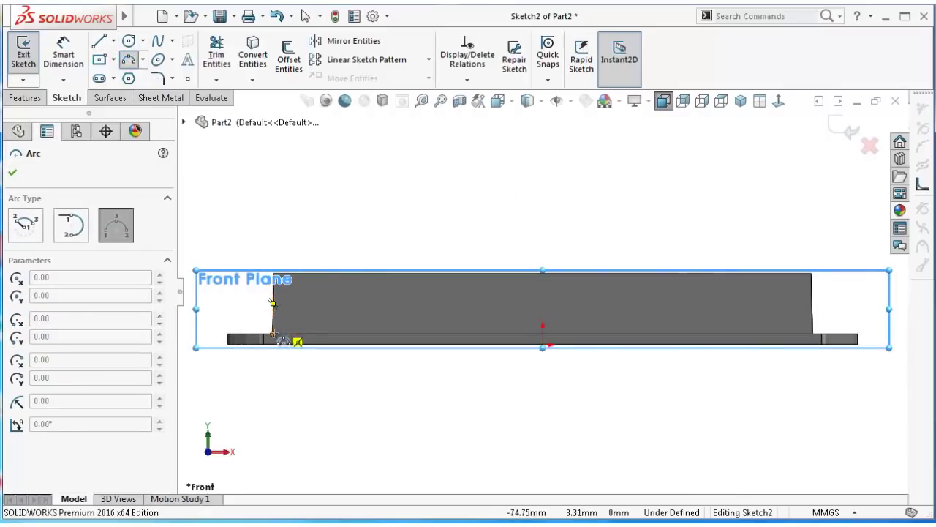
pyautogui.click(274, 333)
pyautogui.click(542, 272)
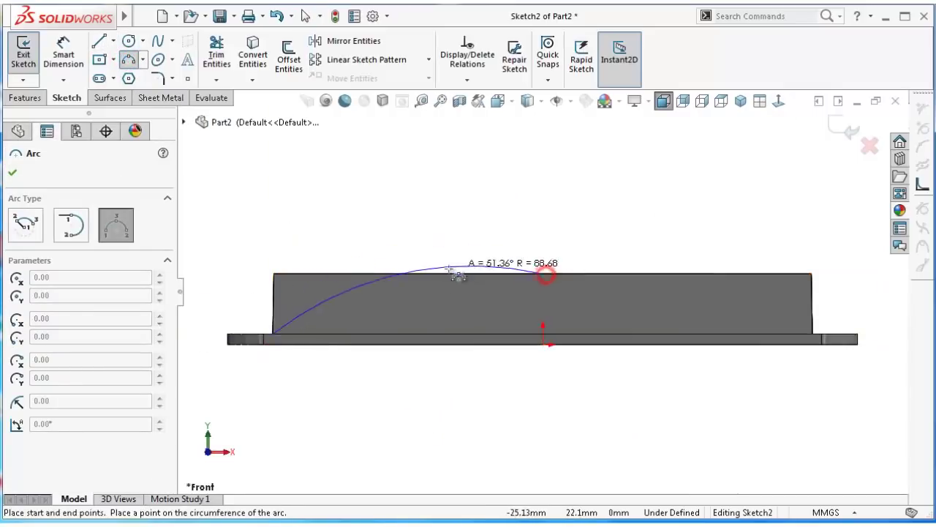
pyautogui.click(450, 277)
pyautogui.press('Escape')
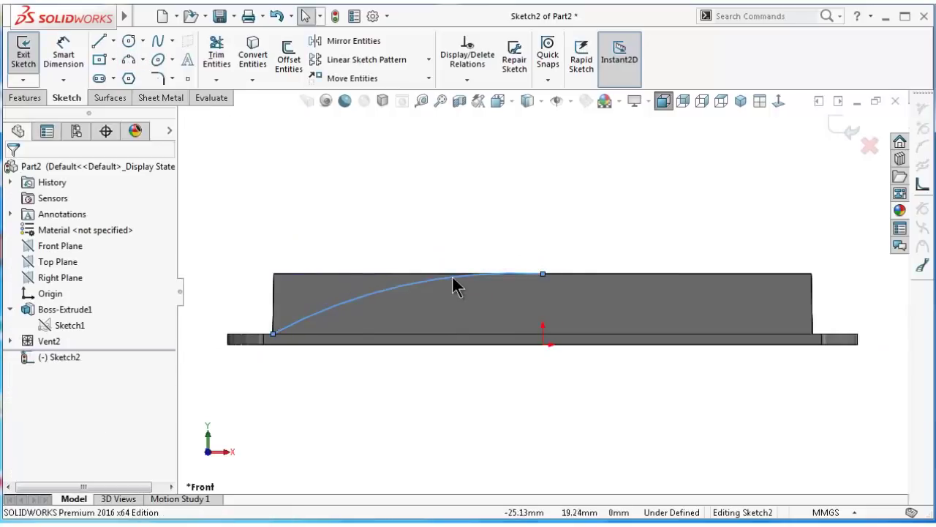
# - Make the arc tangent to the rib block's top edge
pyautogui.scroll(-3, 452, 275)
pyautogui.click(413, 291)
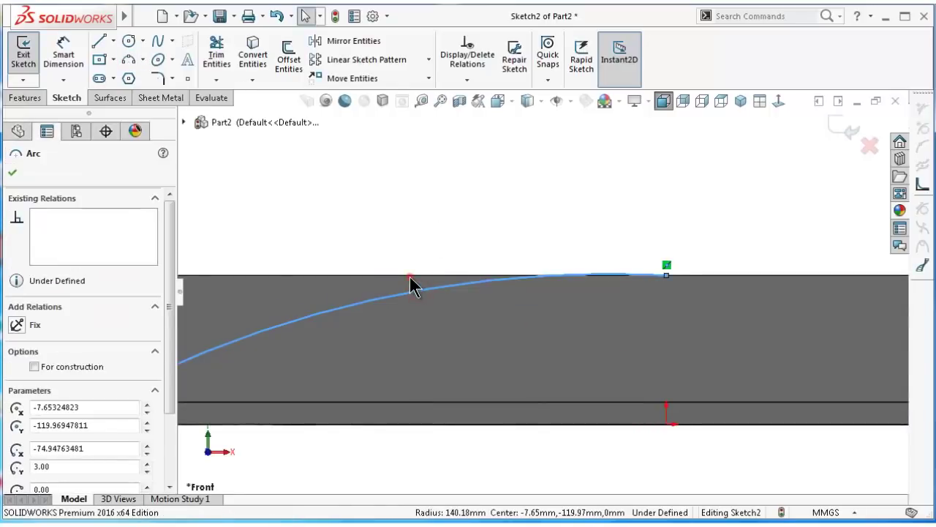
pyautogui.keyDown('ctrl'); pyautogui.click(409, 275); pyautogui.keyUp('ctrl')
pyautogui.click(446, 218)
pyautogui.click(382, 199)
pyautogui.press('z')
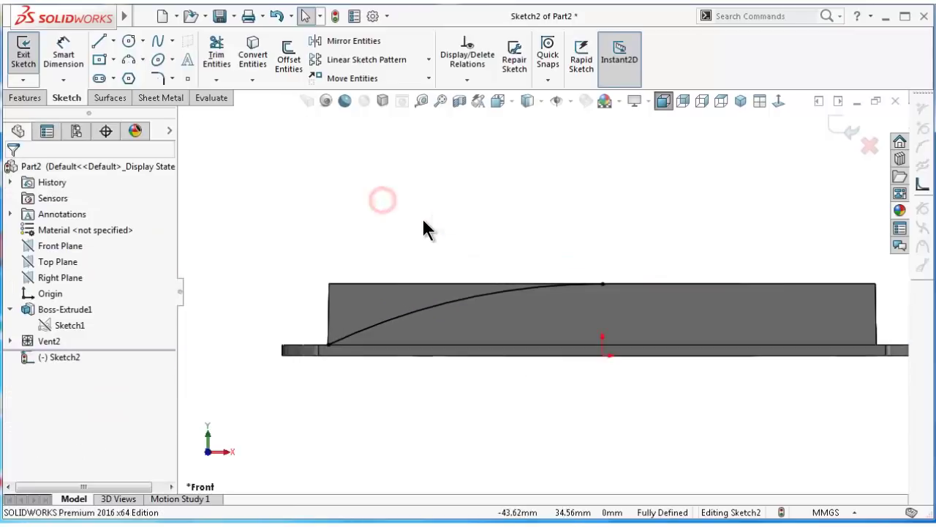
# - Close the profile with straight lines above and beside the arc
pyautogui.click(99, 44)
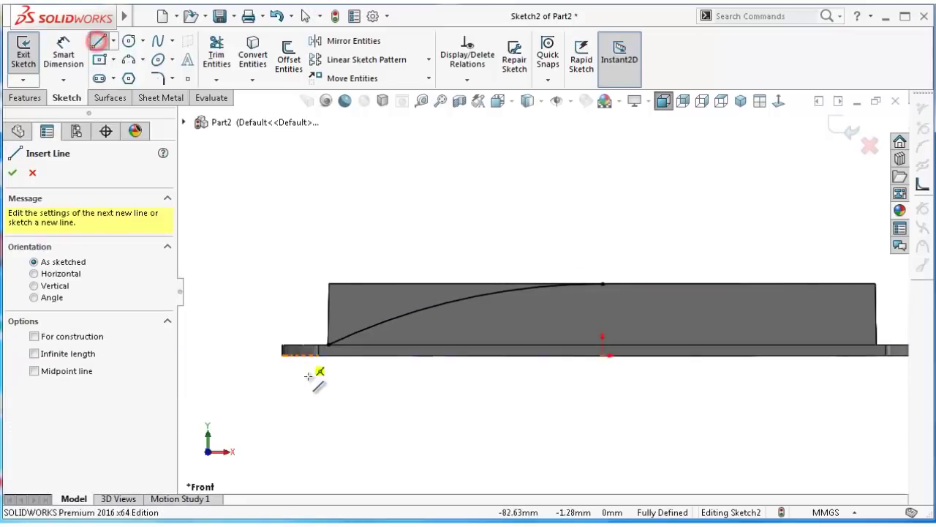
pyautogui.click(329, 345)
pyautogui.click(230, 346)
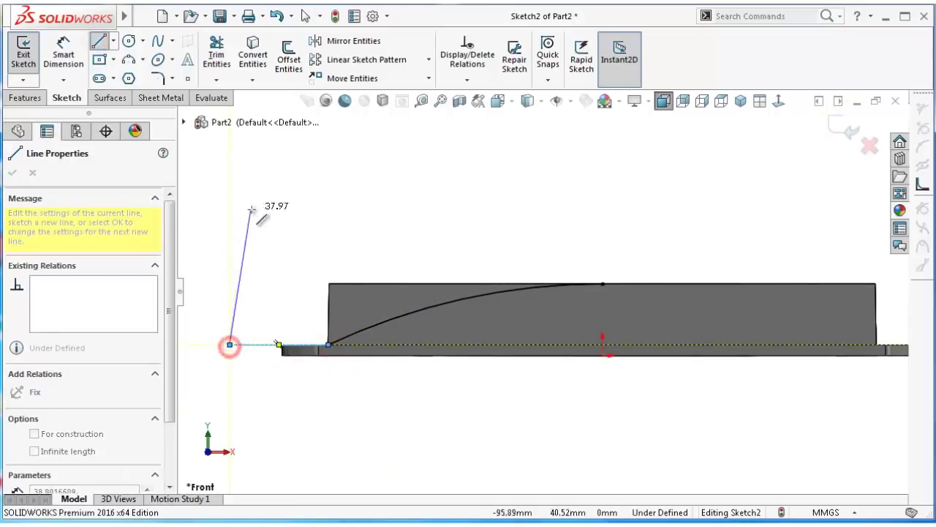
pyautogui.click(603, 206)
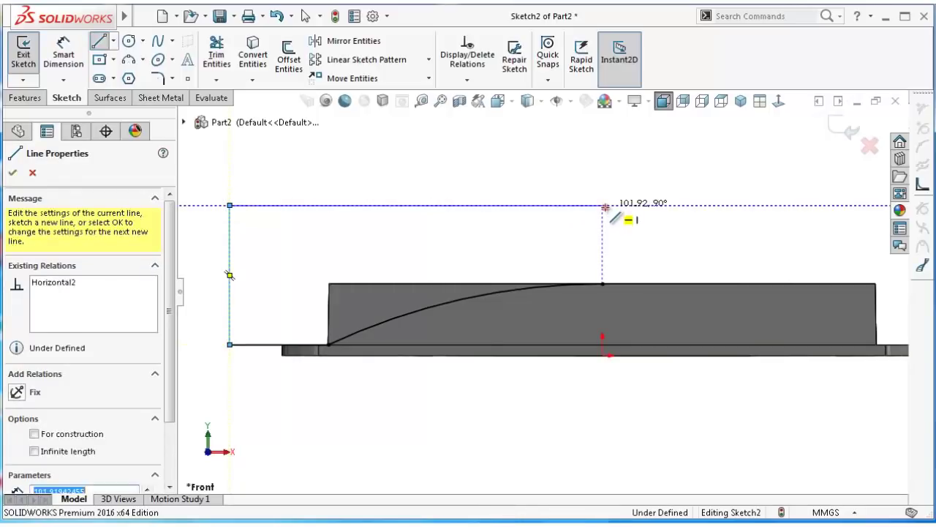
pyautogui.click(603, 284)
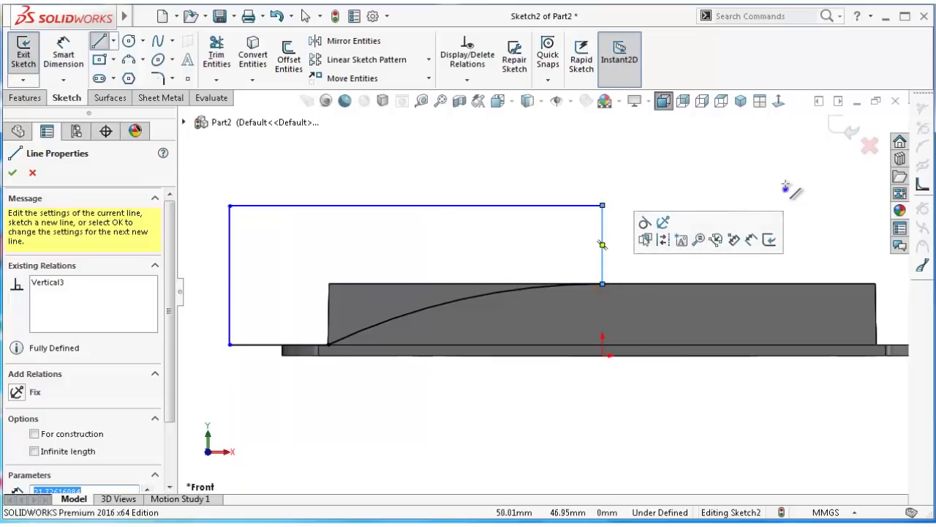
# - Dimension the vertical line to 10 mm and the bottom line to 50 mm
pyautogui.moveTo(785, 187); pyautogui.dragTo(772, 66, button='right')
pyautogui.click(603, 227)
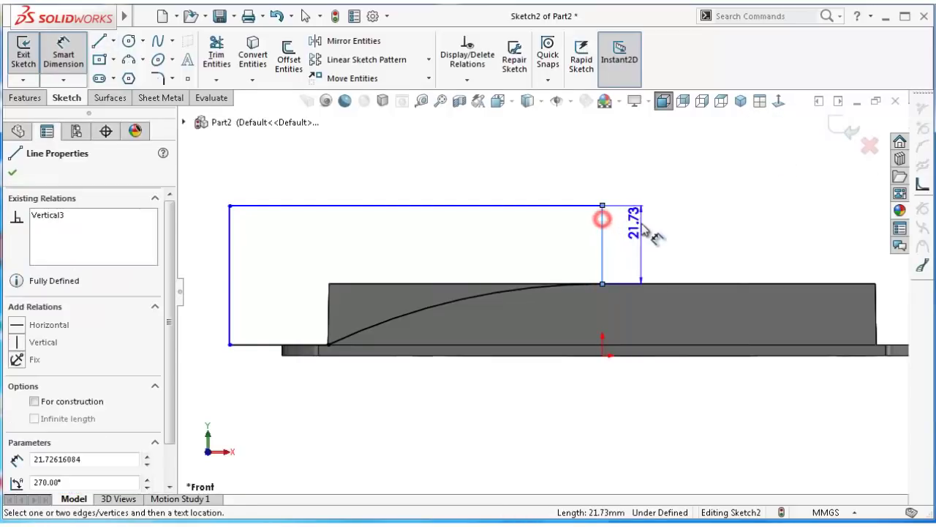
pyautogui.click(641, 230)
pyautogui.write('10')
pyautogui.press('Return')
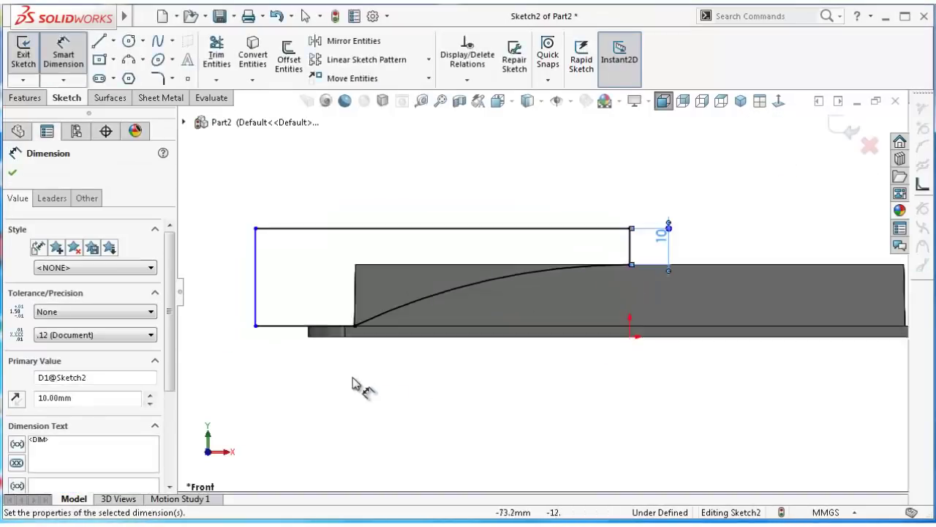
pyautogui.scroll(-2, 344, 388)
pyautogui.click(278, 312)
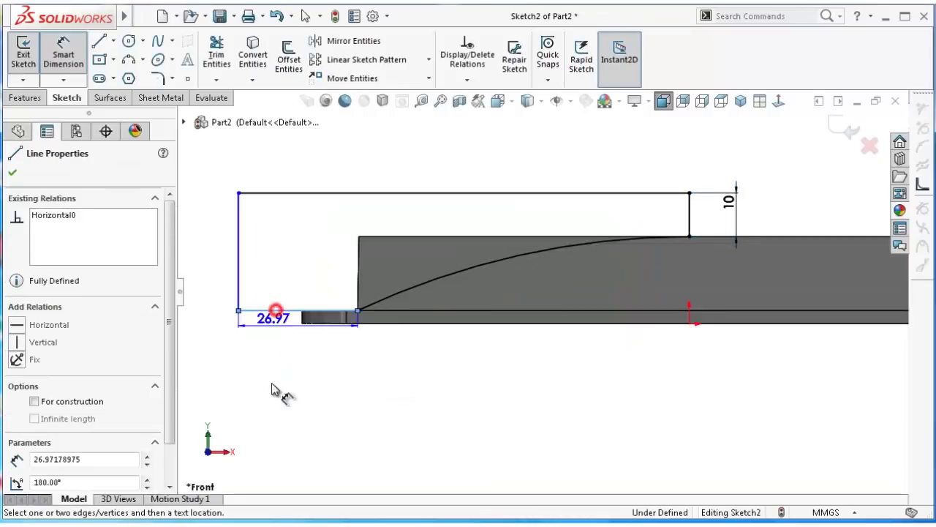
pyautogui.click(283, 390)
pyautogui.press('Return')
pyautogui.press('f')
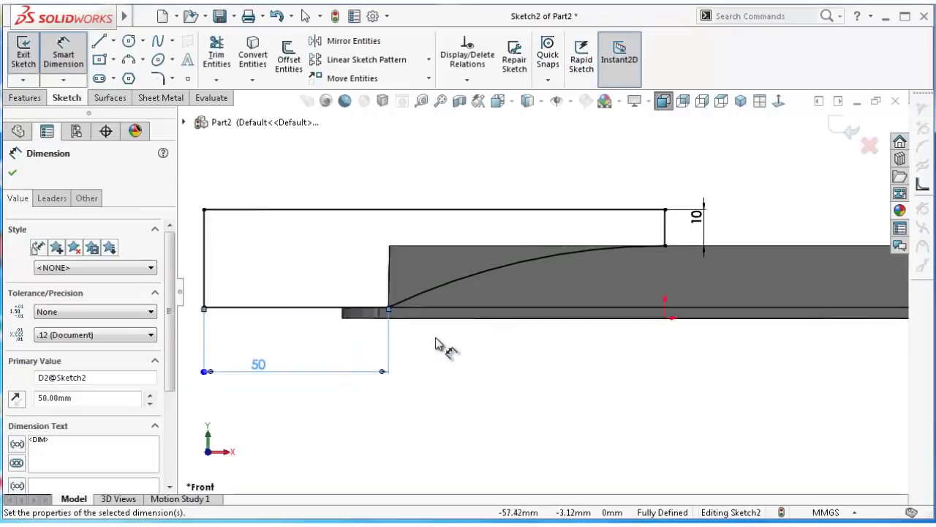
pyautogui.click(24, 98)
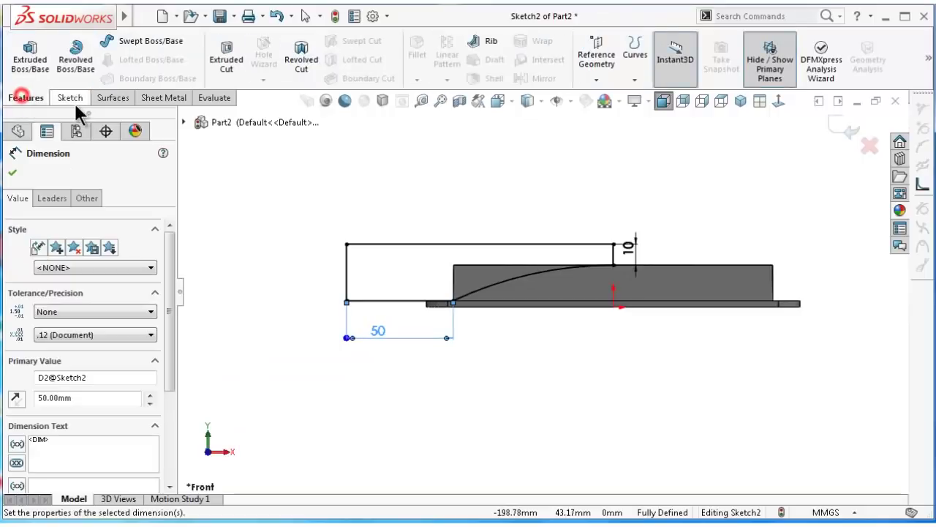
# - Revolve-cut the profile 360° about vertical Line5 to dome the vent ribs
pyautogui.click(307, 68)
pyautogui.scroll(-3, 596, 220)
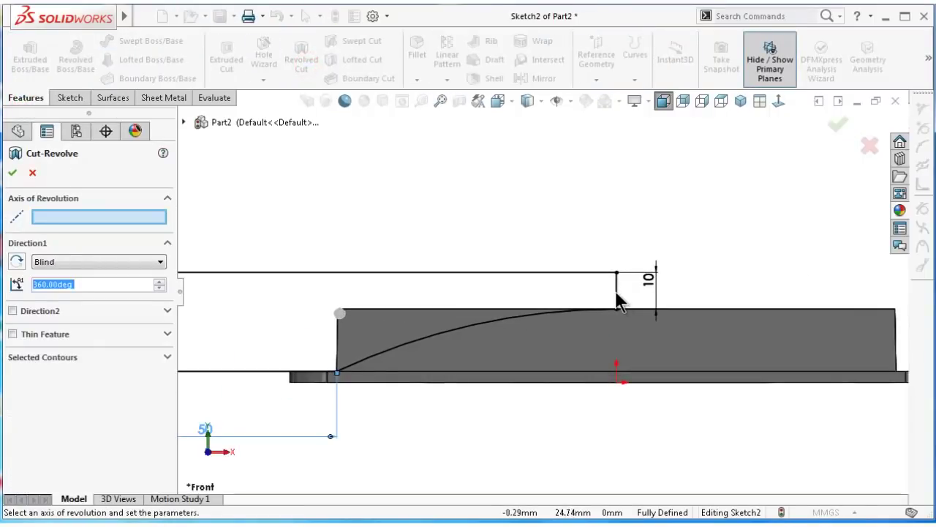
pyautogui.click(617, 293)
pyautogui.rightClick(618, 296)
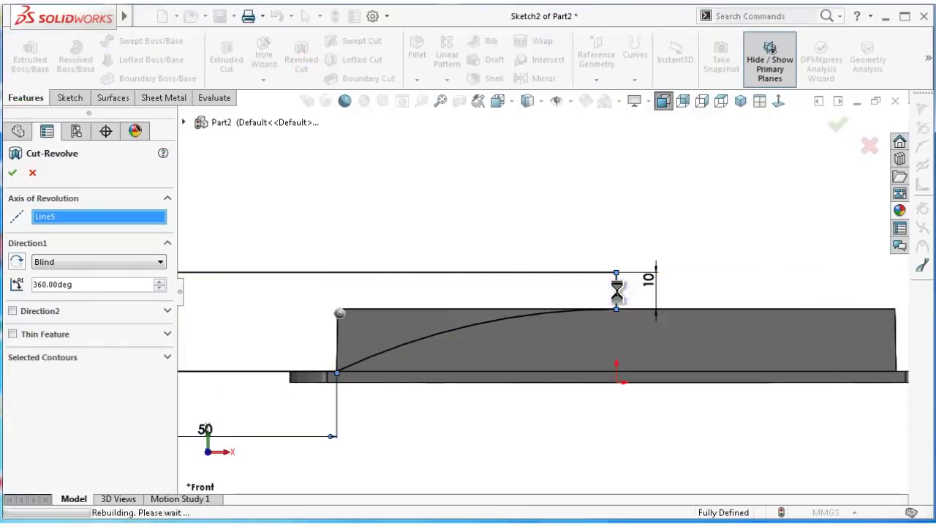
pyautogui.click(627, 202)
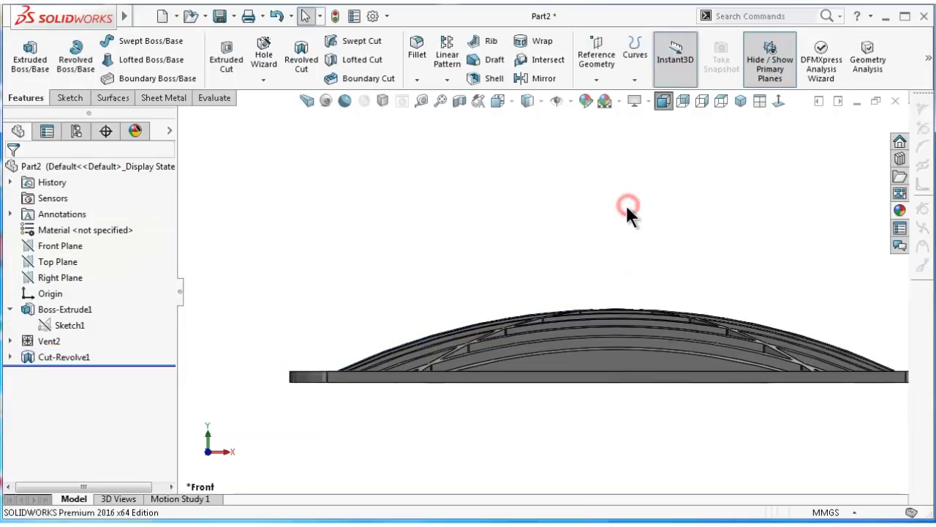
pyautogui.scroll(1, 626, 204)
pyautogui.scroll(1, 625, 204)
pyautogui.moveTo(621, 218); pyautogui.dragTo(648, 302, button='middle')
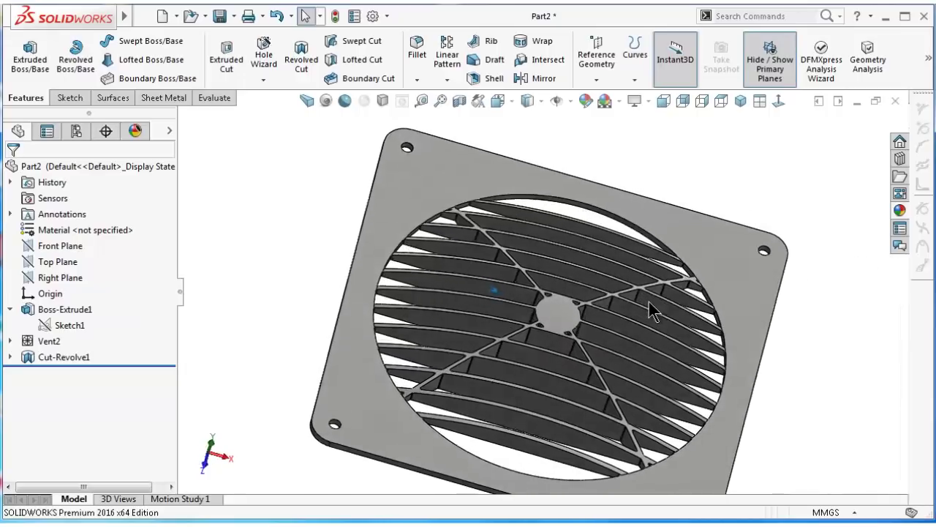
pyautogui.press('Left')
pyautogui.press('Left')
pyautogui.press('Left')
pyautogui.press('Left')
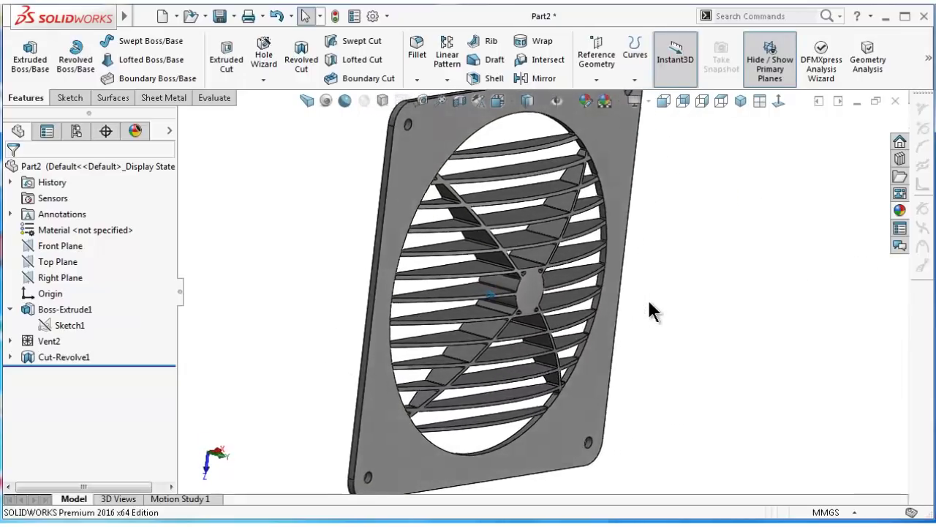
pyautogui.press('Left')
pyautogui.press('Left')
pyautogui.press('Left')
pyautogui.press('Left')
pyautogui.press('Left')
pyautogui.press('Left')
pyautogui.press('Left')
pyautogui.press('Up')
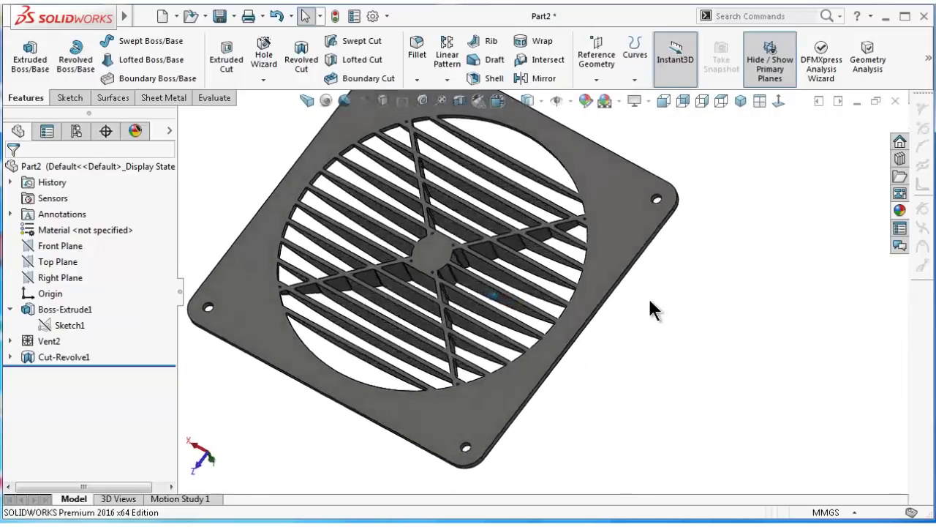
pyautogui.press('Up')
pyautogui.press('Up')
pyautogui.hotkey('ctrl', '1')
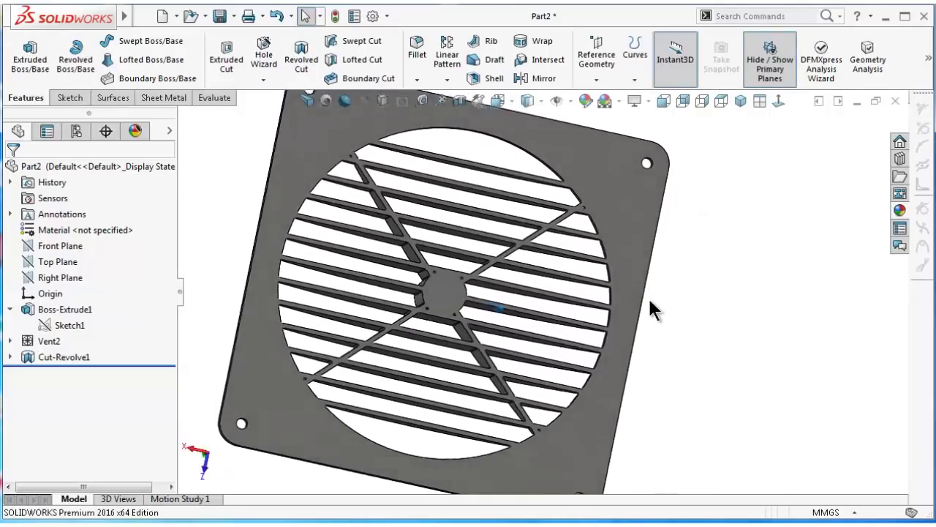
pyautogui.press('Left')
pyautogui.press('Left')
pyautogui.press('Left')
pyautogui.press('Up')
pyautogui.press('Up')
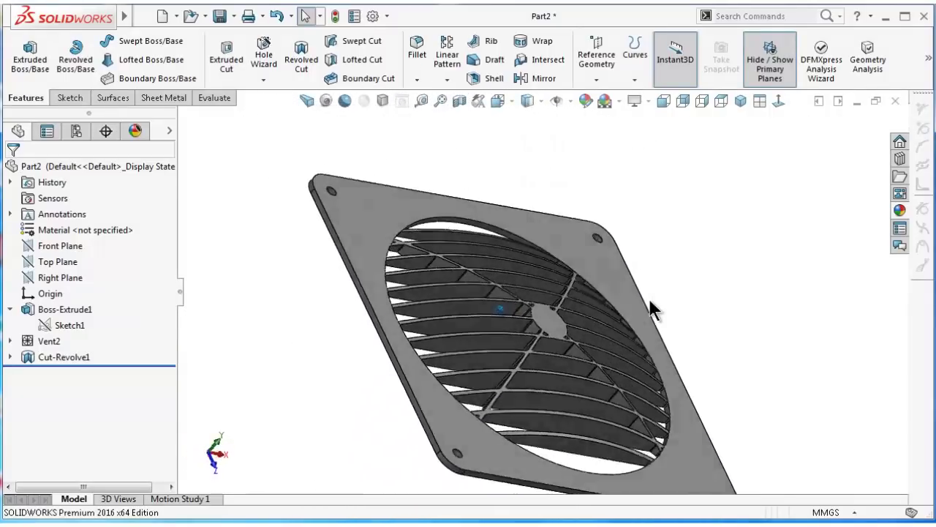
pyautogui.press('Up')
pyautogui.press('Up')
pyautogui.press('Left')
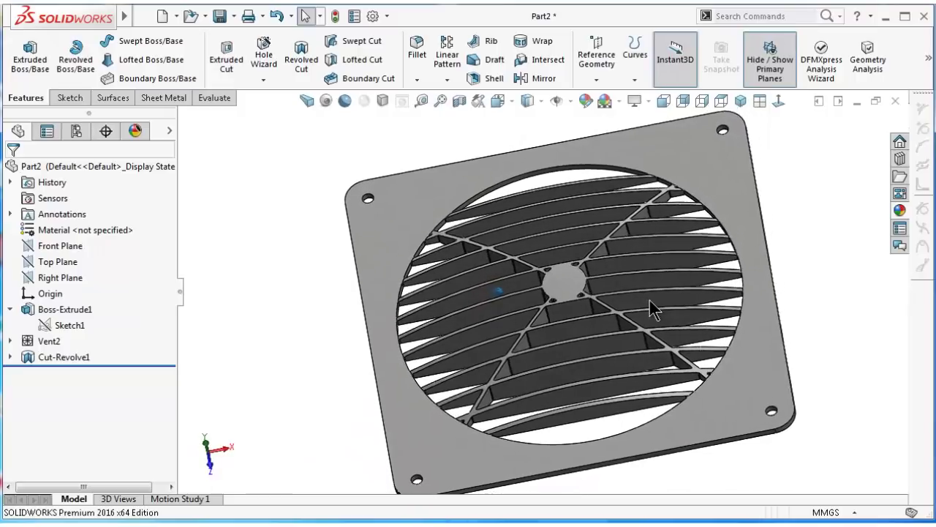
pyautogui.press('Up')
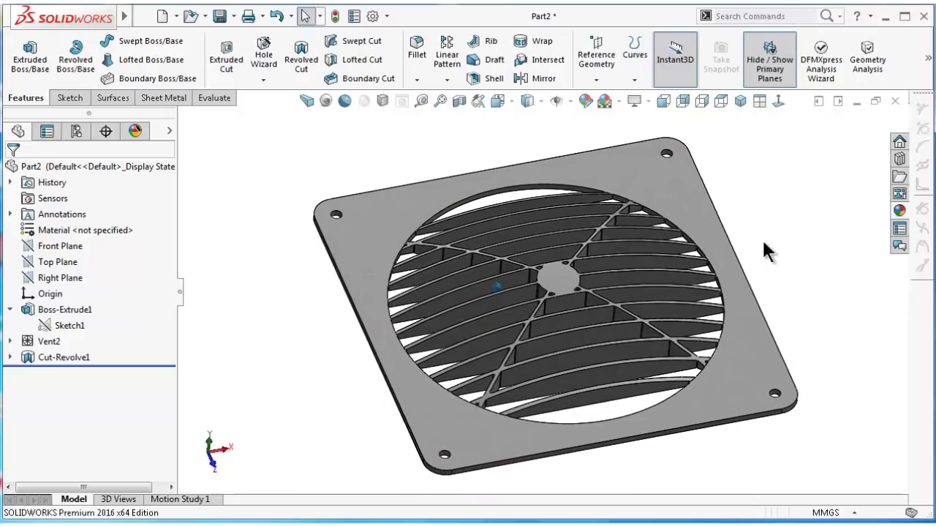
pyautogui.press('Up')
pyautogui.press('Up')
pyautogui.press('Up')
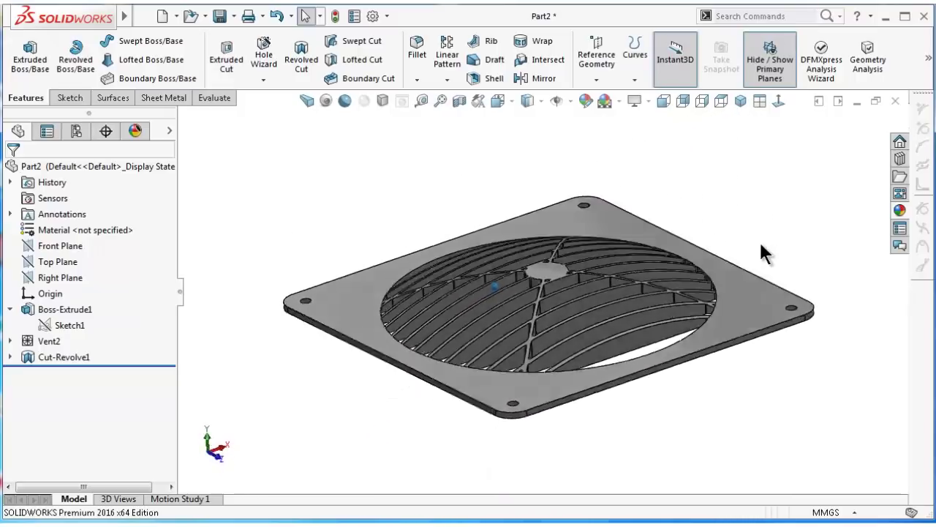
pyautogui.press('Up')
pyautogui.press('Up')
pyautogui.press('Up')
pyautogui.press('Up')
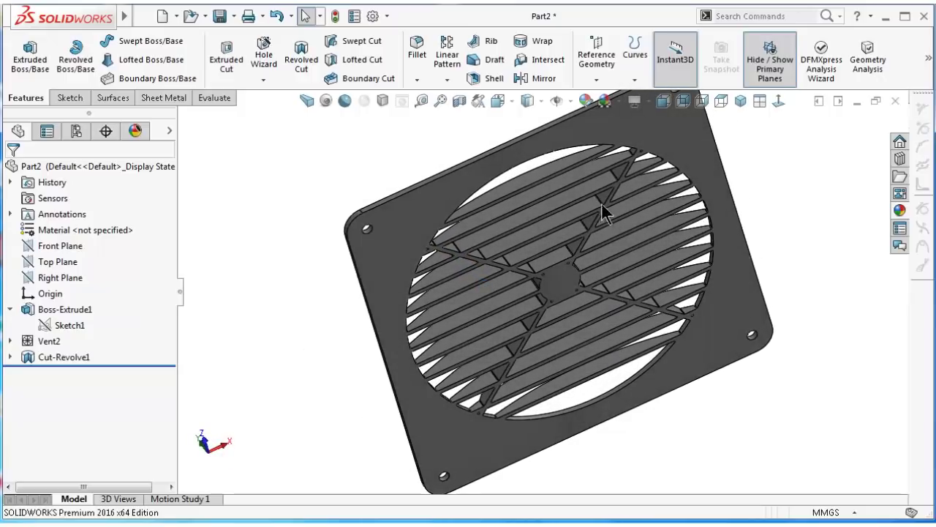
pyautogui.press('Up')
pyautogui.press('Up')
pyautogui.press('Up')
pyautogui.press('Up')
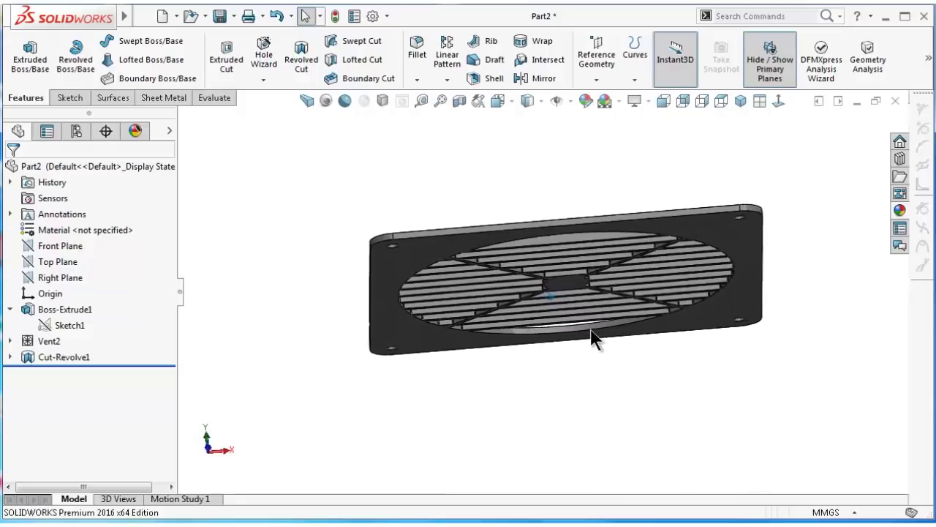
pyautogui.press('Up')
pyautogui.press('Up')
pyautogui.press('Up')
pyautogui.press('Up')
pyautogui.press('Up')
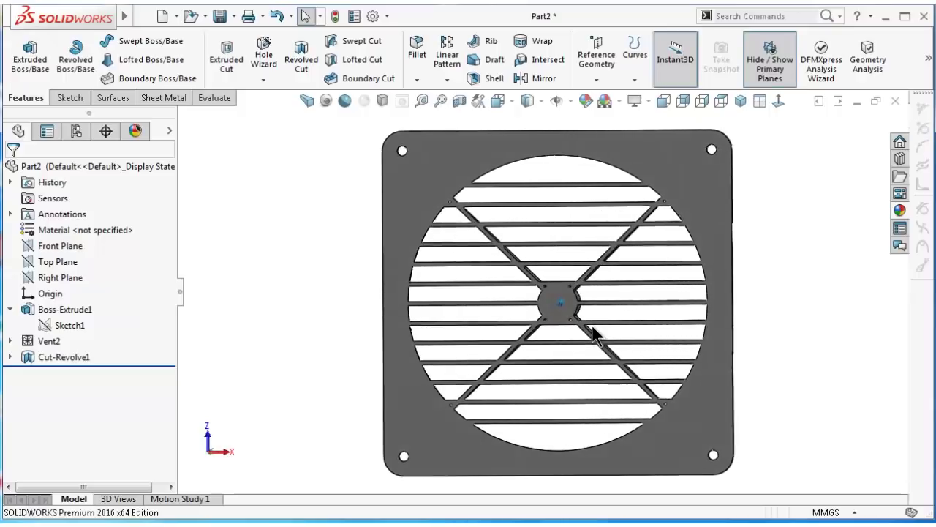
pyautogui.press('Left')
pyautogui.press('Left')
pyautogui.press('Left')
pyautogui.press('Left')
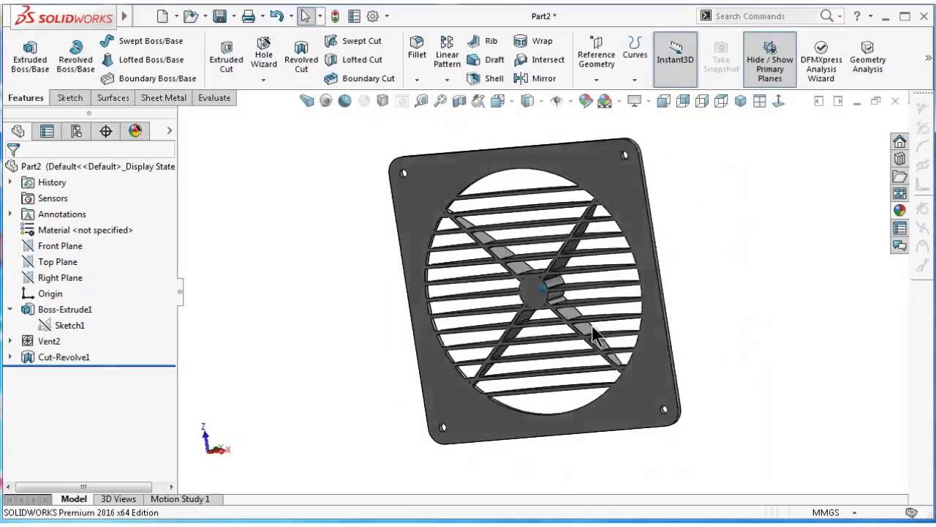
pyautogui.press('Left')
pyautogui.press('Left')
pyautogui.press('Left')
pyautogui.press('Left')
pyautogui.press('Left')
pyautogui.press('Left')
pyautogui.press('Left')
pyautogui.press('Left')
pyautogui.press('Left')
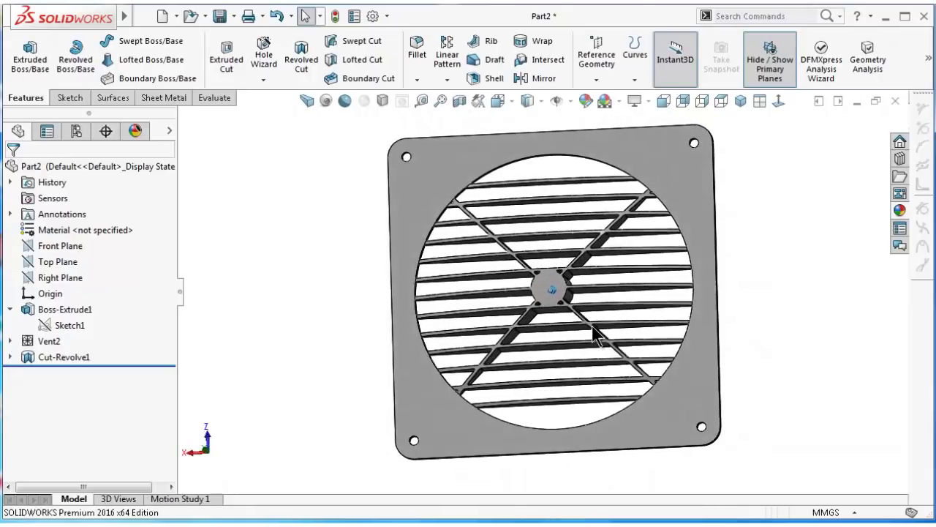
pyautogui.press('Left')
pyautogui.press('Left')
pyautogui.press('Left')
pyautogui.press('Left')
pyautogui.press('Down')
pyautogui.press('Down')
pyautogui.press('Down')
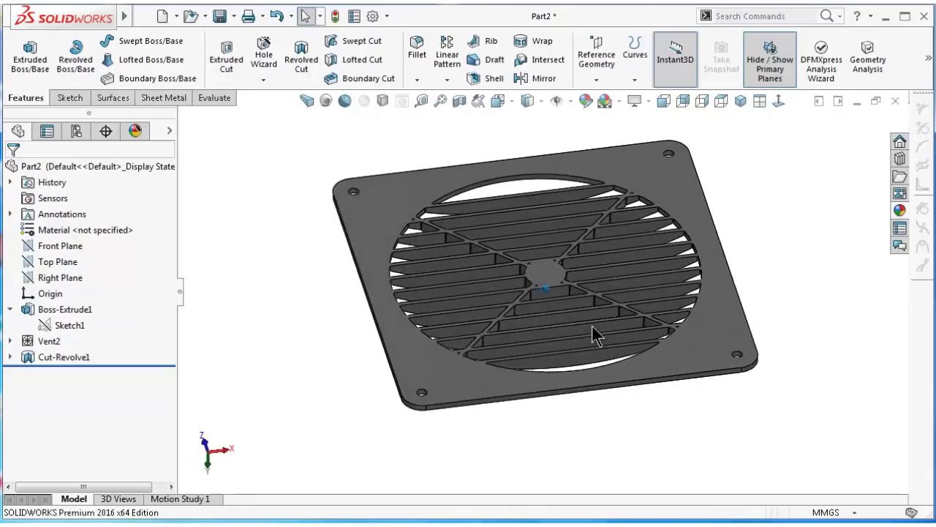
pyautogui.press('Down')
pyautogui.press('Down')
pyautogui.press('Down')
pyautogui.press('Down')
pyautogui.press('Down')
pyautogui.hotkey('ctrl', '7')
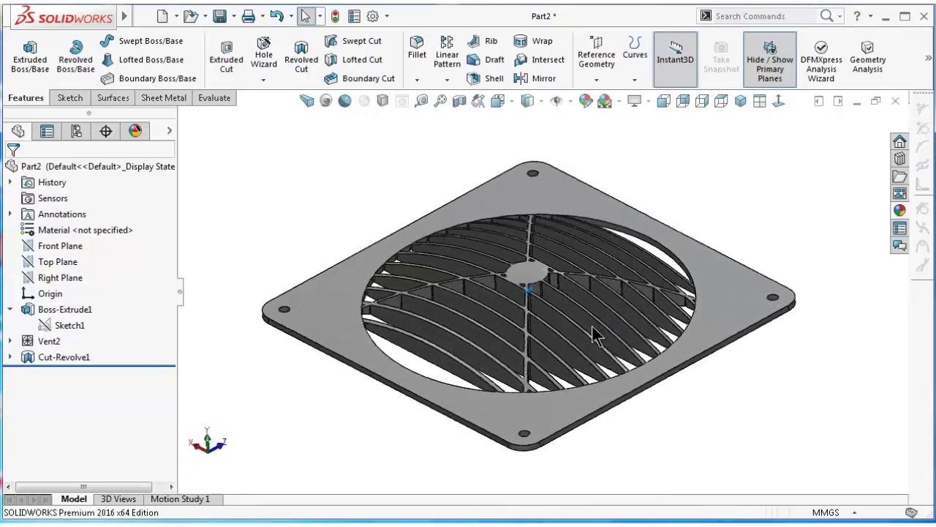
# - Apply the Plastic appearance 'large spark erosion plastic blue' to the part
pyautogui.click(900, 211)
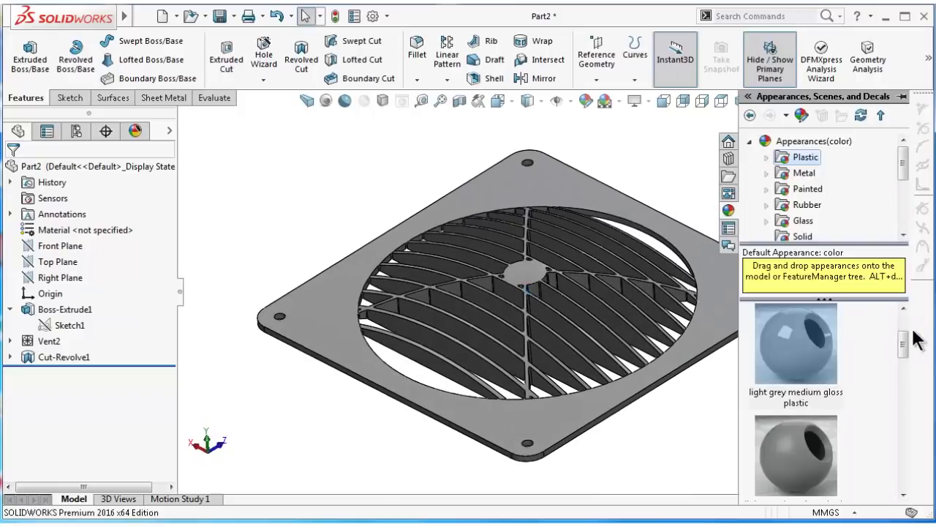
pyautogui.moveTo(902, 342); pyautogui.dragTo(903, 439)
pyautogui.click(808, 330)
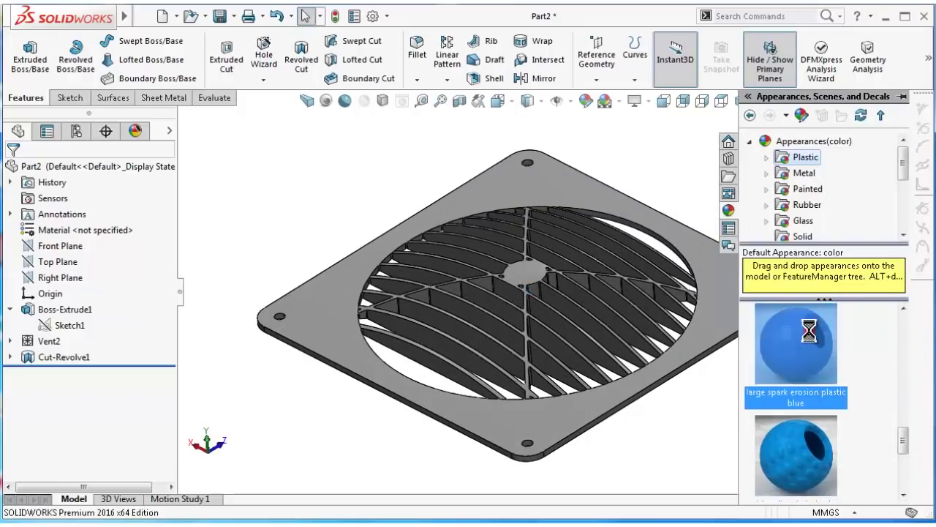
pyautogui.click(357, 175)
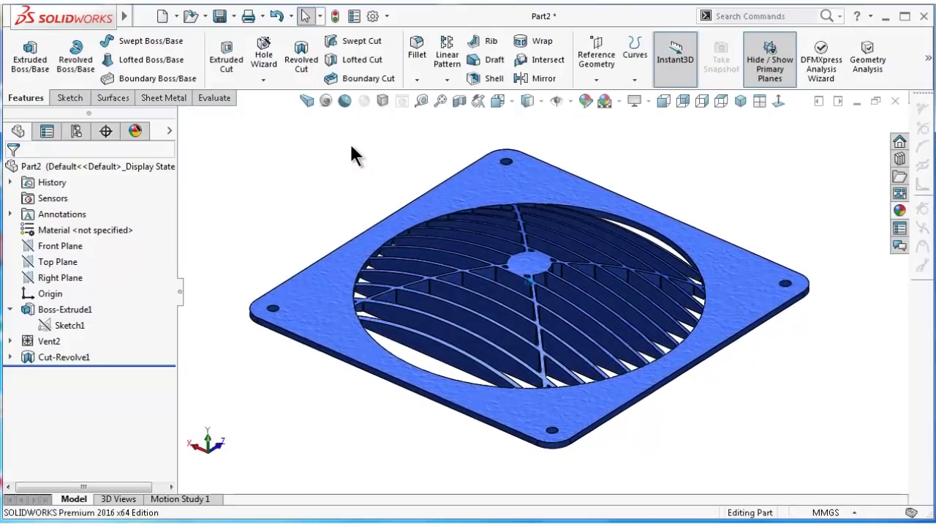
# - Collapse the FeatureManager design tree so the model fills the view
pyautogui.click(181, 292)
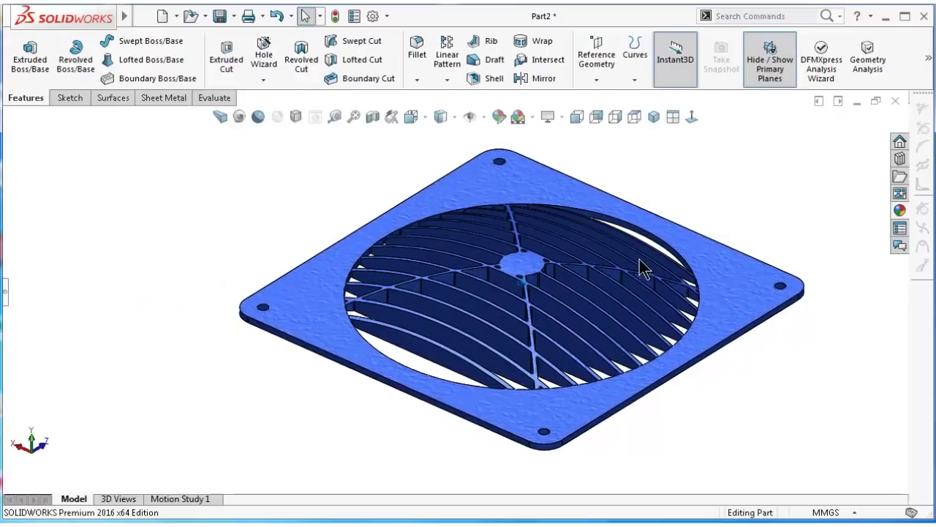